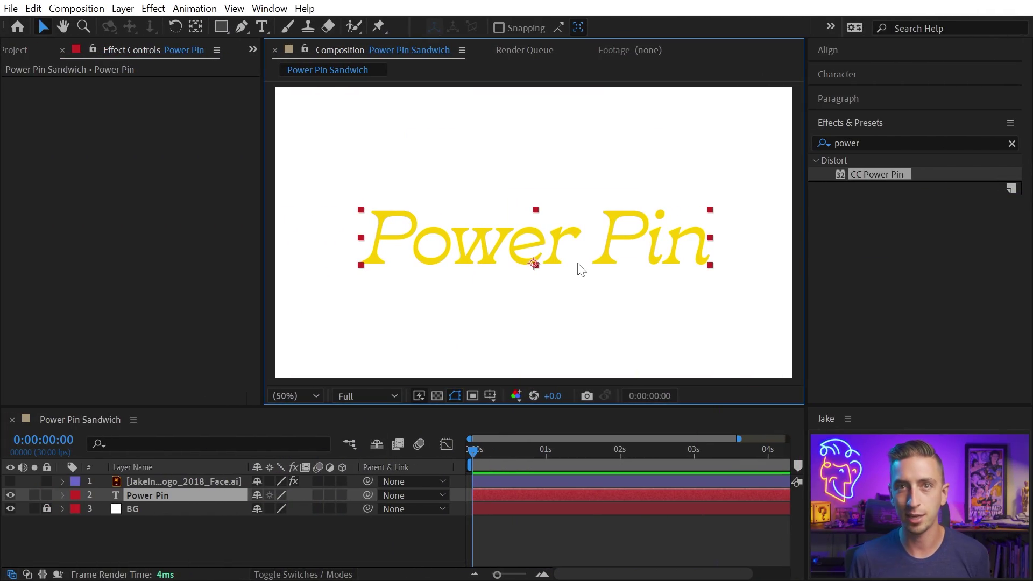
- Apply CC Power Pin to the Power Pin text, then to the face logo layer
drag(877, 174, 592, 254)
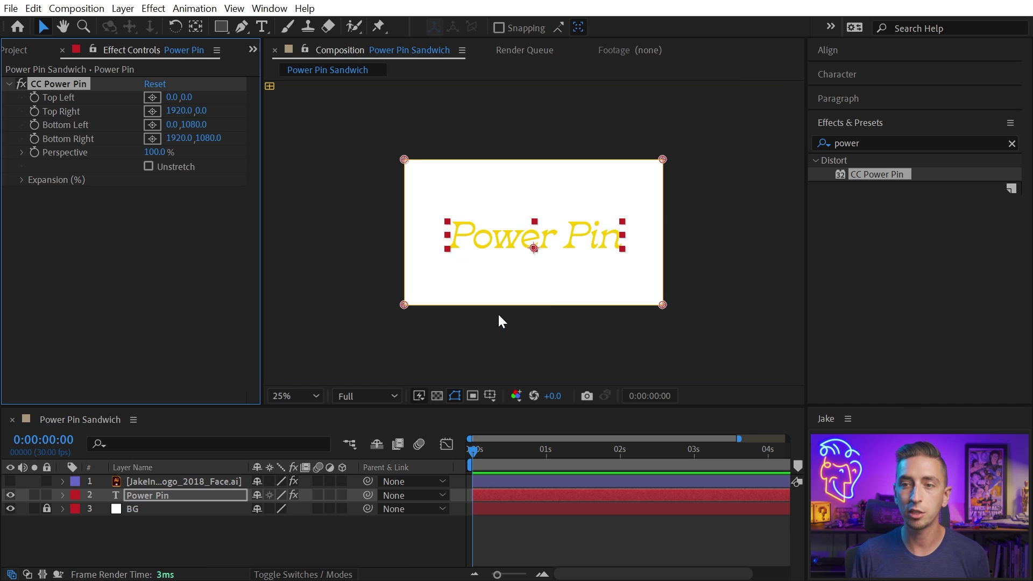
key(comma)
key(comma)
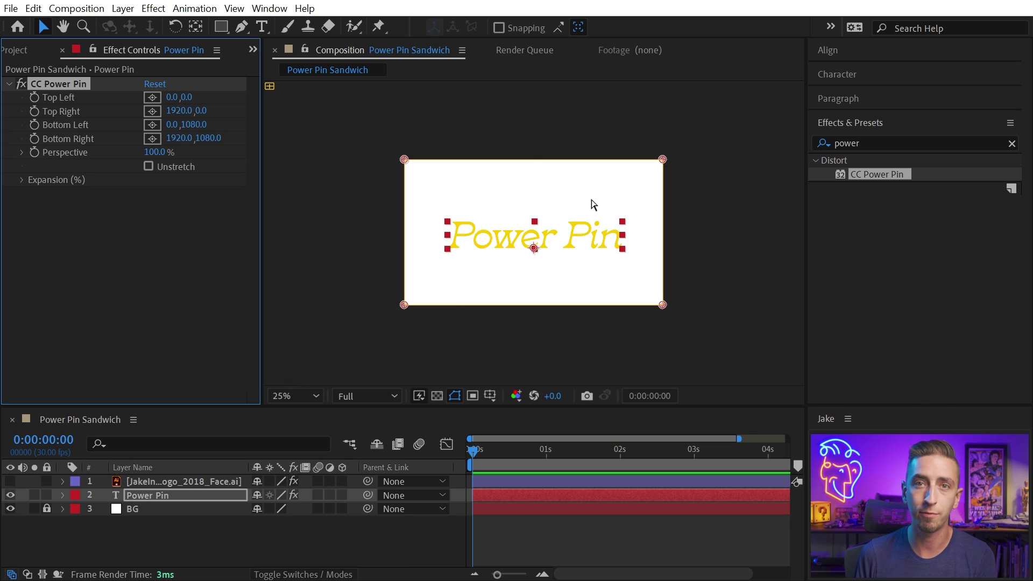
click(11, 481)
click(10, 495)
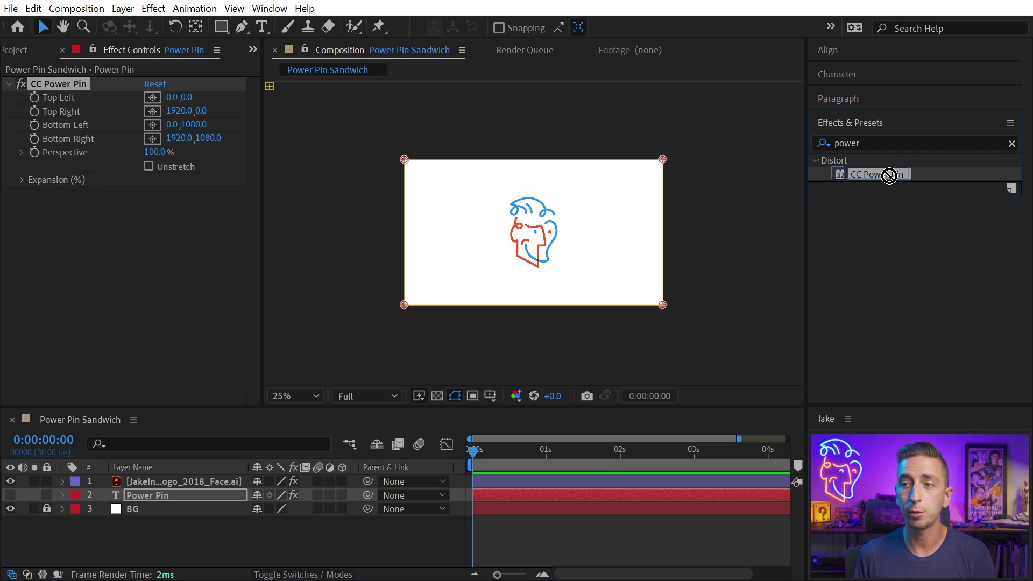
drag(885, 173, 553, 216)
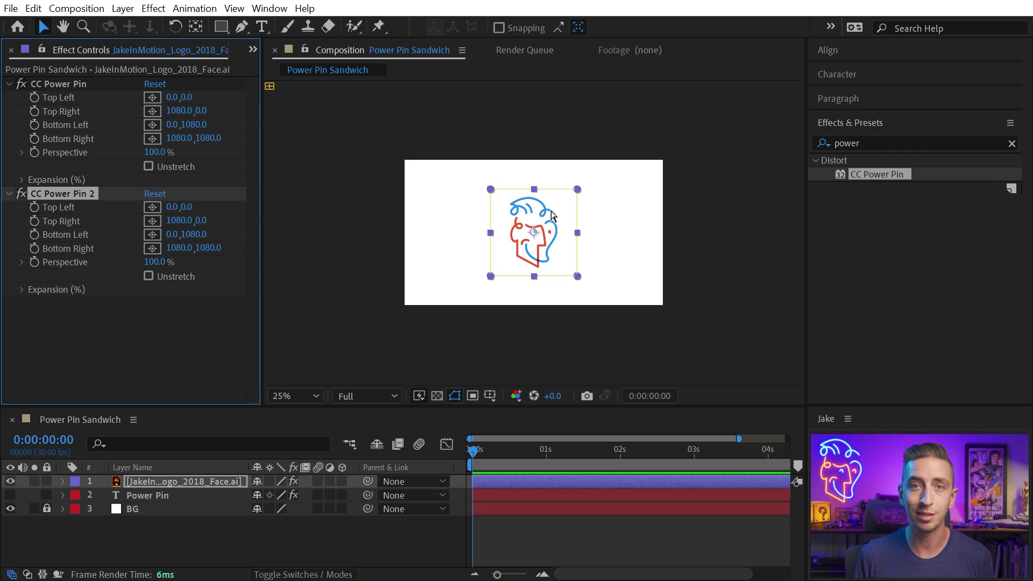
click(183, 479)
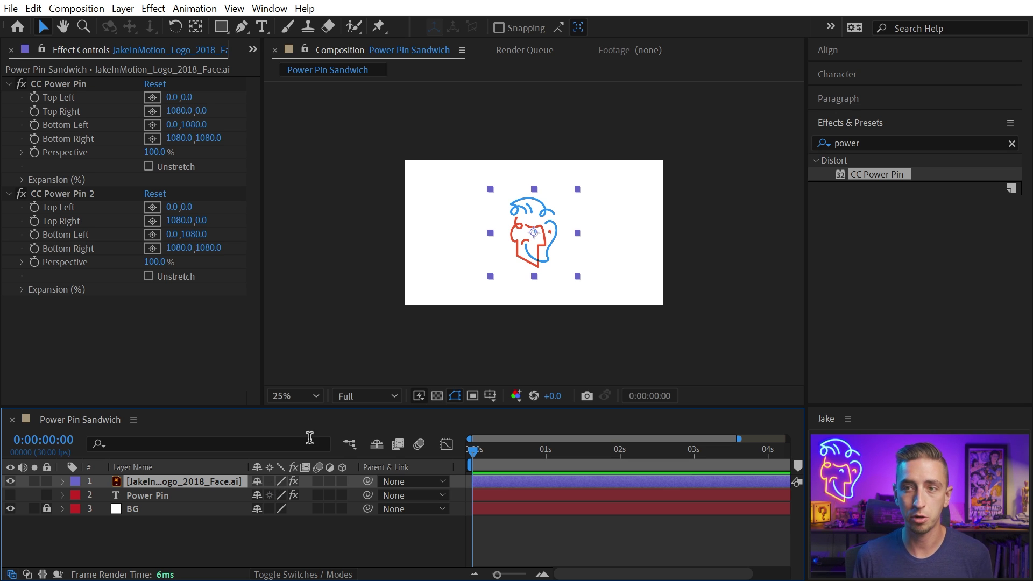
- Delete the duplicate CC Power Pin 2 and scale the face logo to 75.6%
key(period)
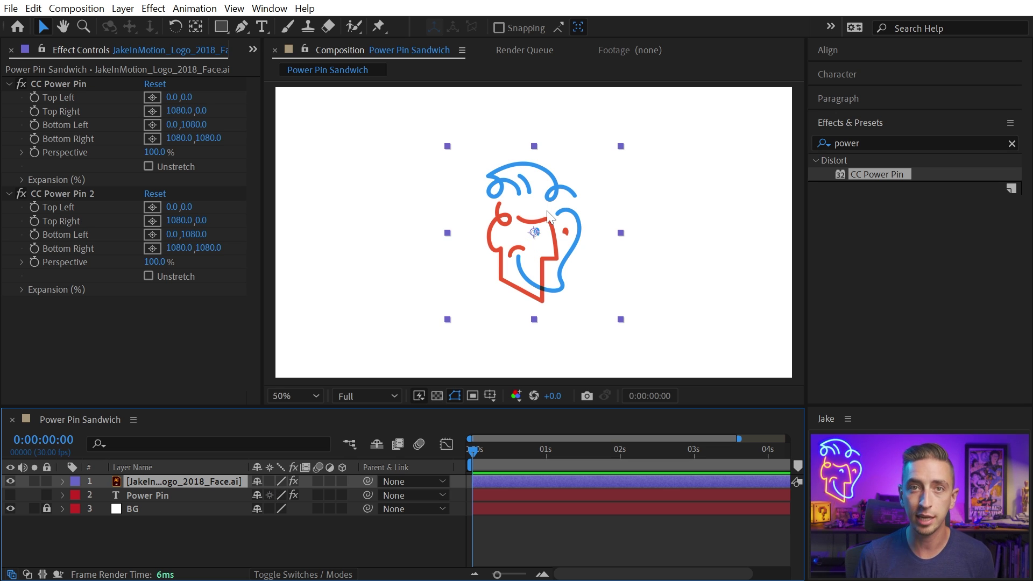
click(85, 193)
key(Delete)
click(84, 83)
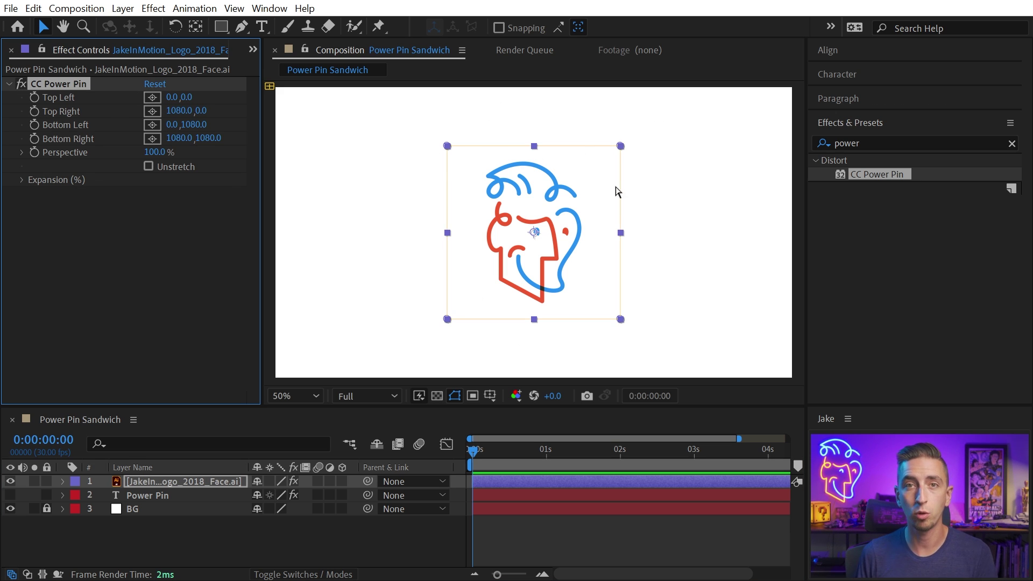
key(s)
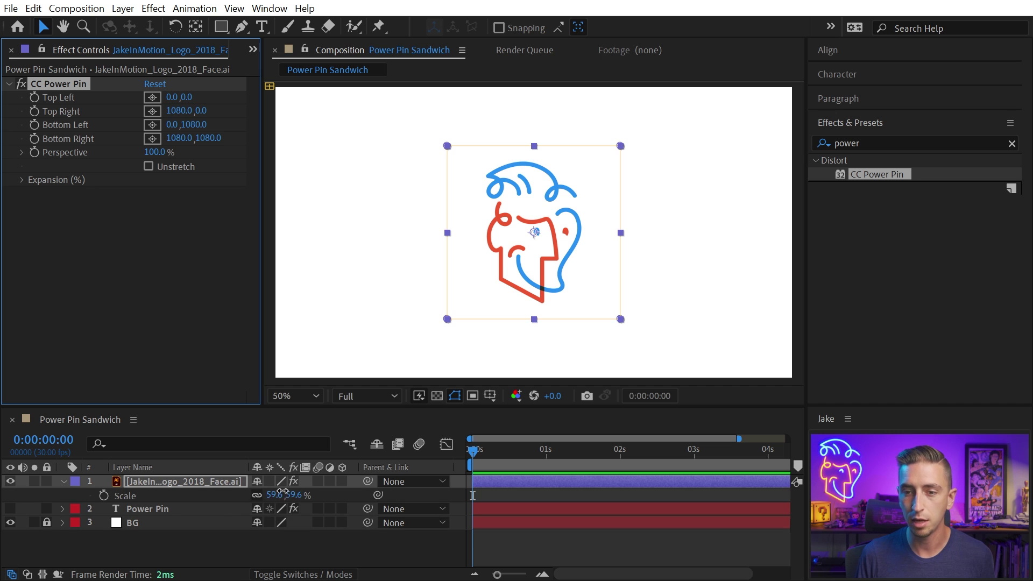
drag(277, 495, 286, 495)
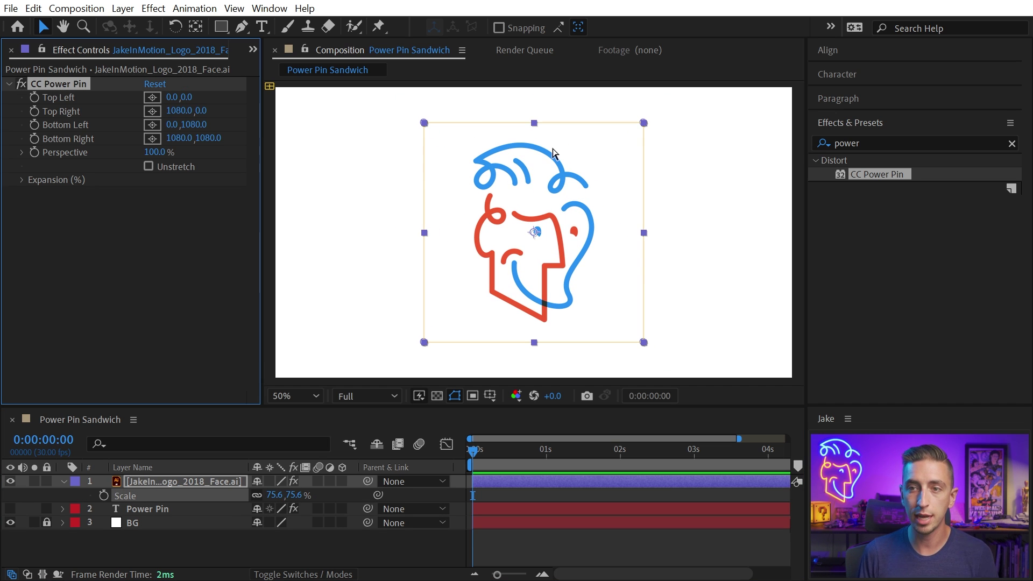
- Enable Collapse Transformations on the logo, test and undo a pin, and shift the logo up-right
key(comma)
key(comma)
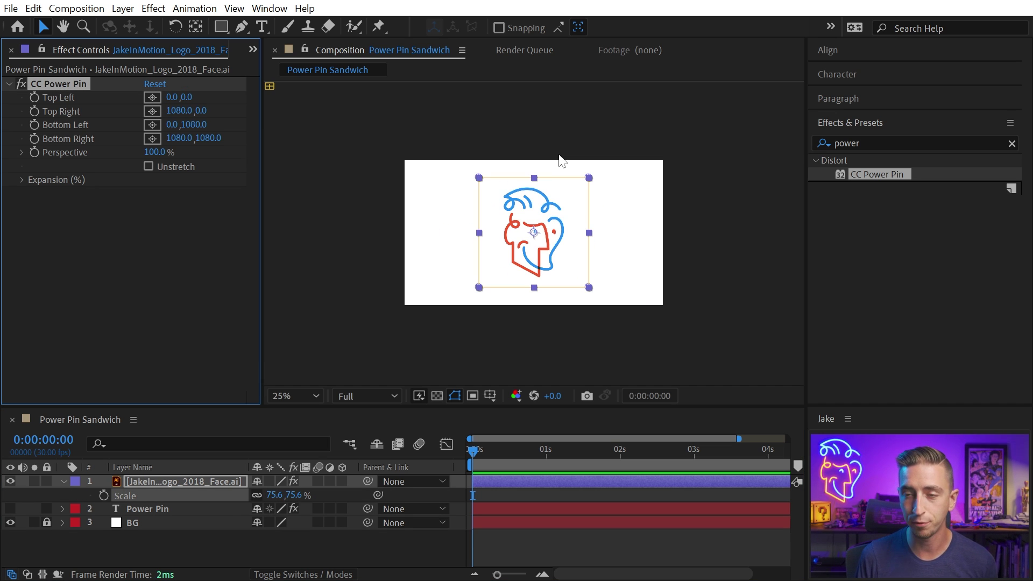
click(268, 479)
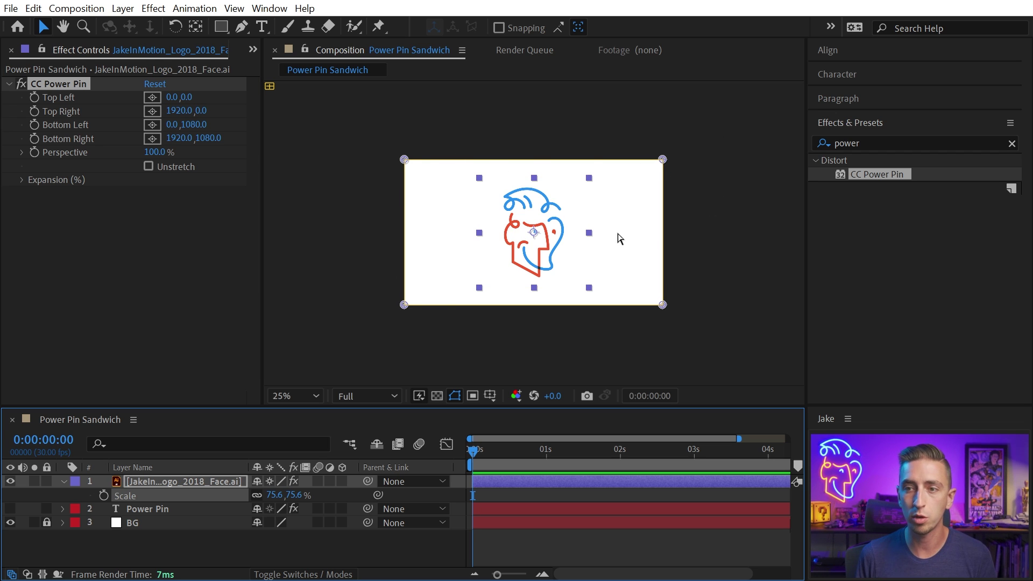
drag(562, 218, 619, 253)
key(ctrl+z)
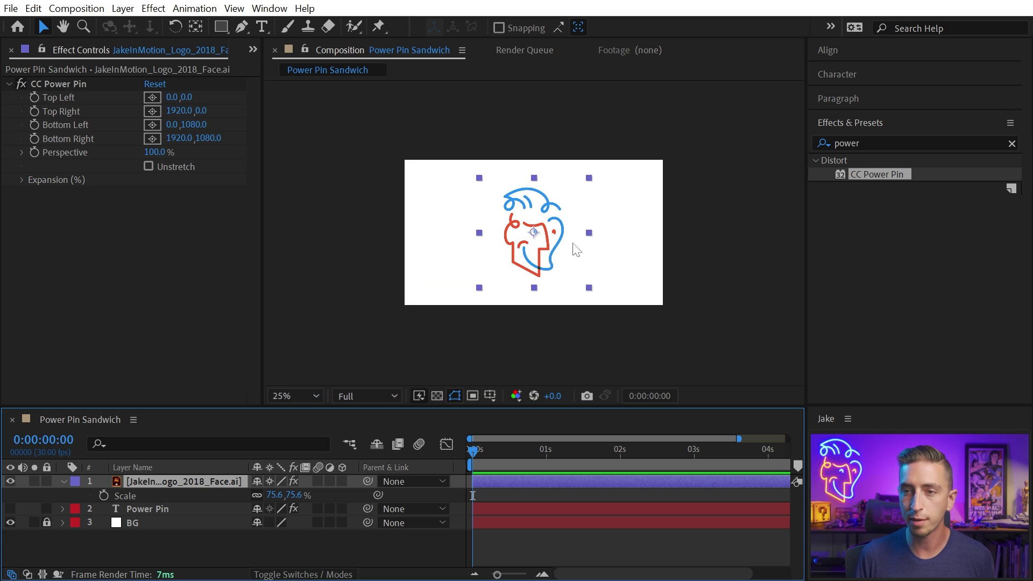
drag(538, 242, 554, 237)
click(83, 85)
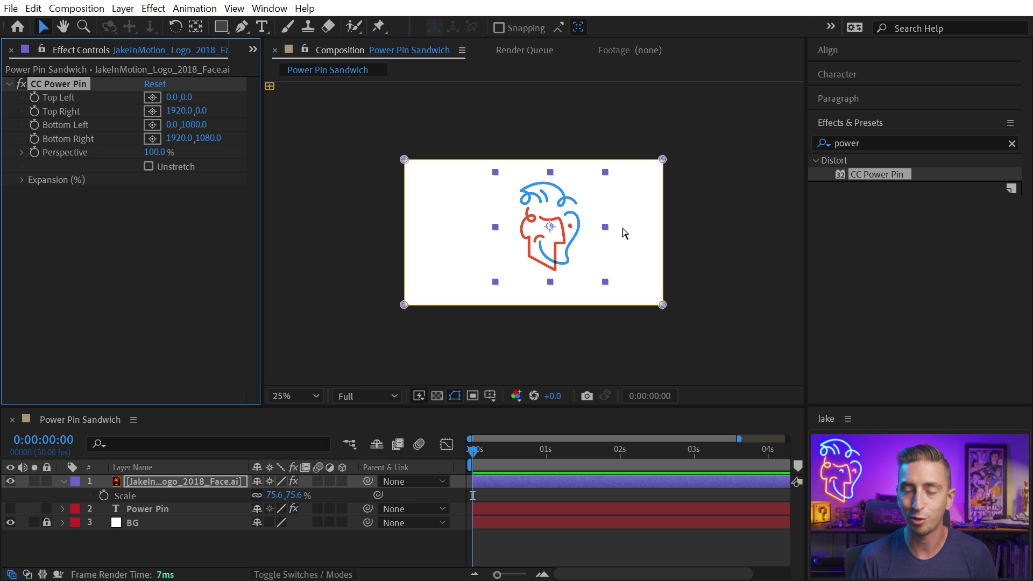
- Delete the face logo layer and make the Power Pin text visible and selected
click(149, 481)
key(Delete)
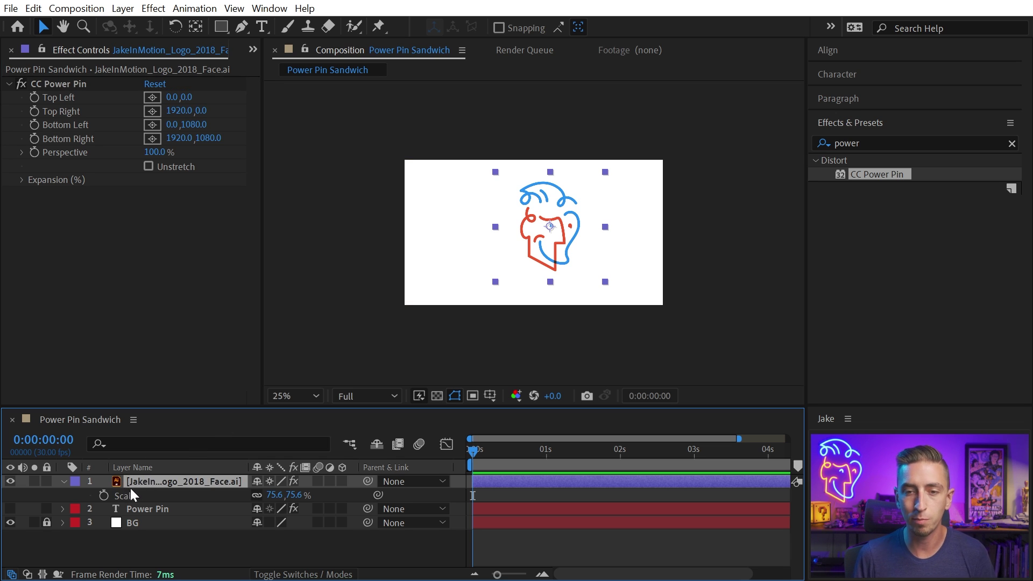
click(10, 480)
click(129, 482)
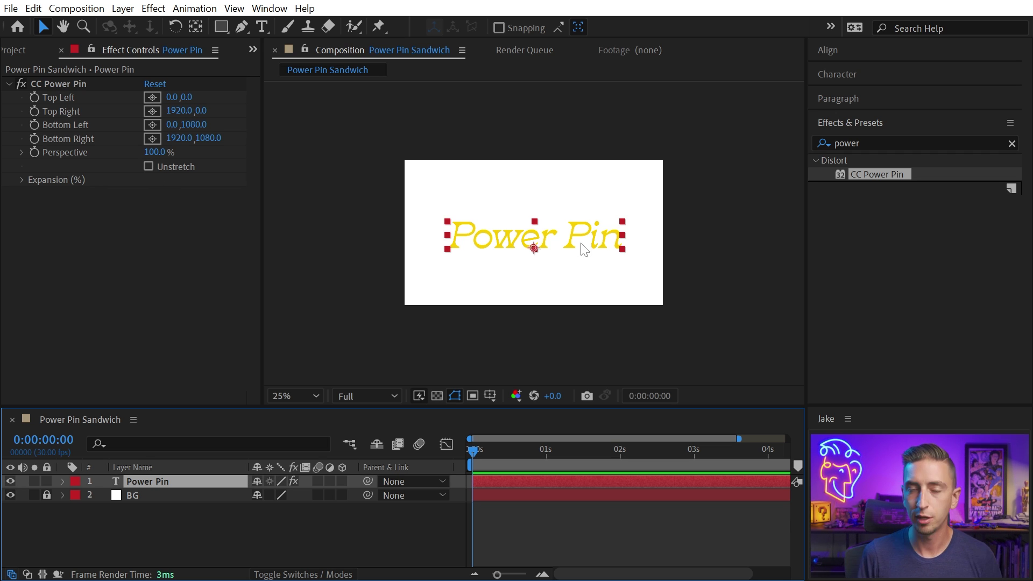
key(period)
- Pin CC Power Pin corners to the text at 300,438 / 1632,440 / 300,678 / 1634,684
click(58, 84)
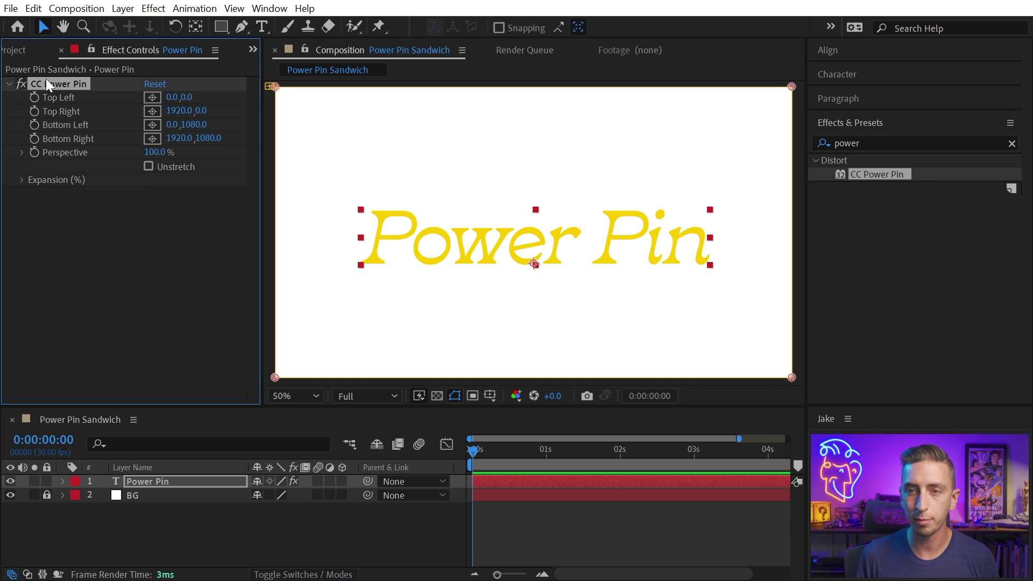
drag(275, 87, 360, 211)
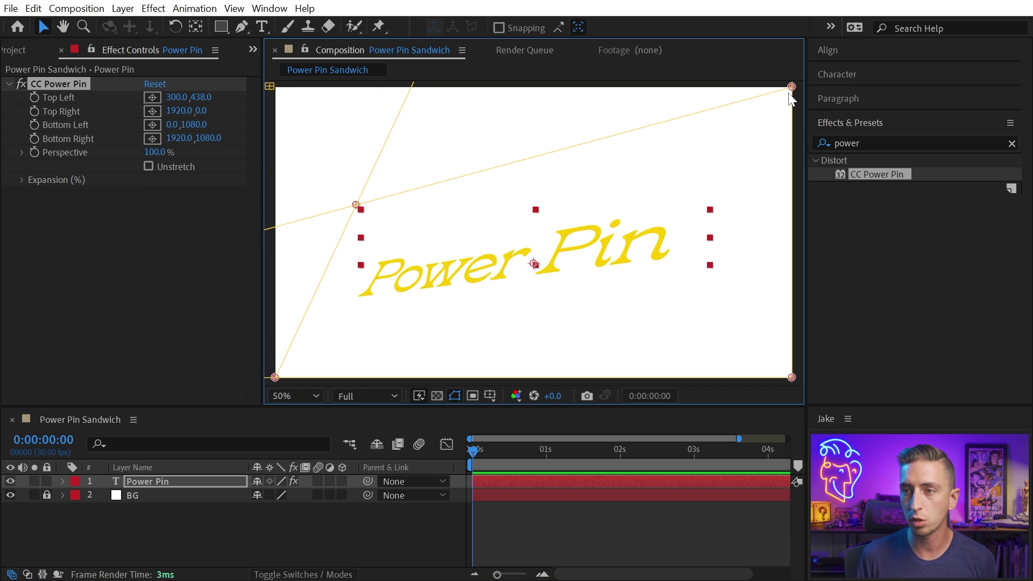
drag(791, 87, 715, 211)
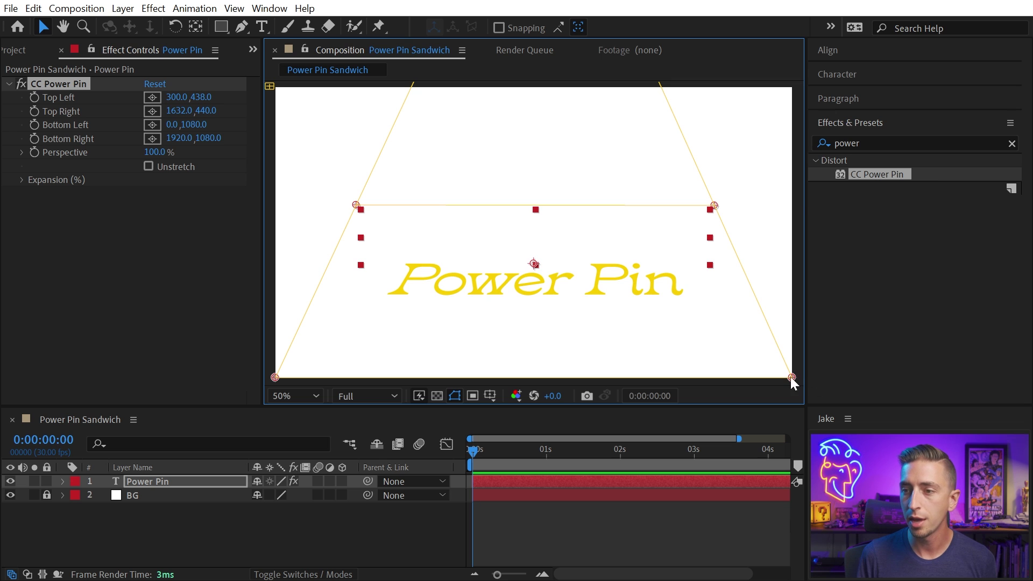
drag(791, 377, 714, 271)
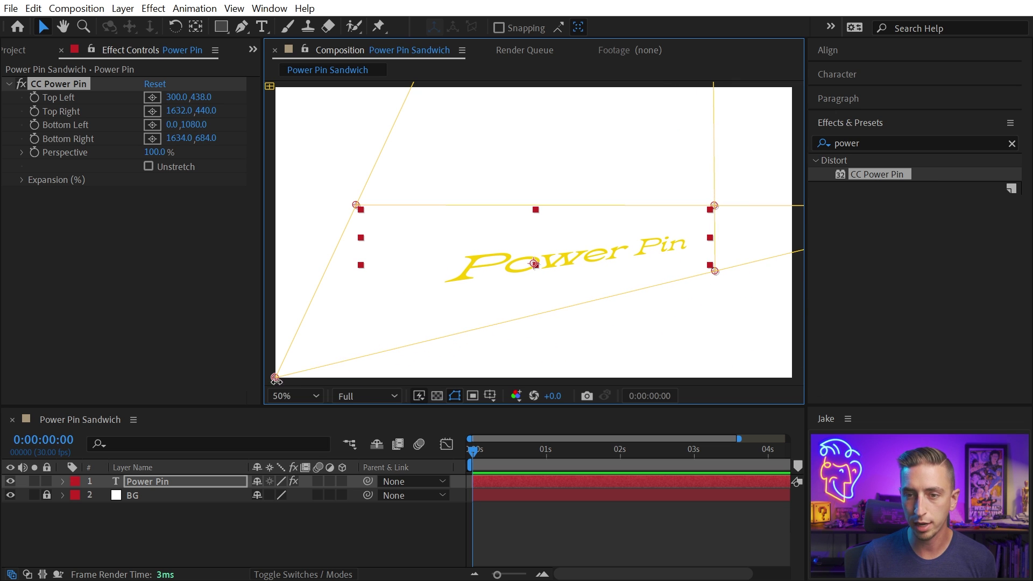
drag(275, 378, 356, 269)
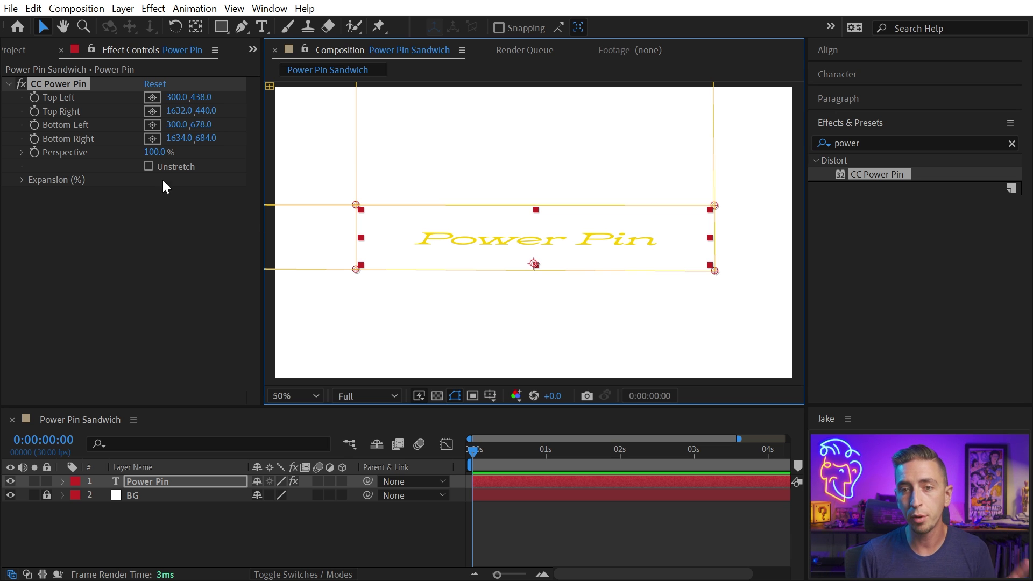
- Turn on Unstretch in CC Power Pin so the text fills the frame
click(148, 166)
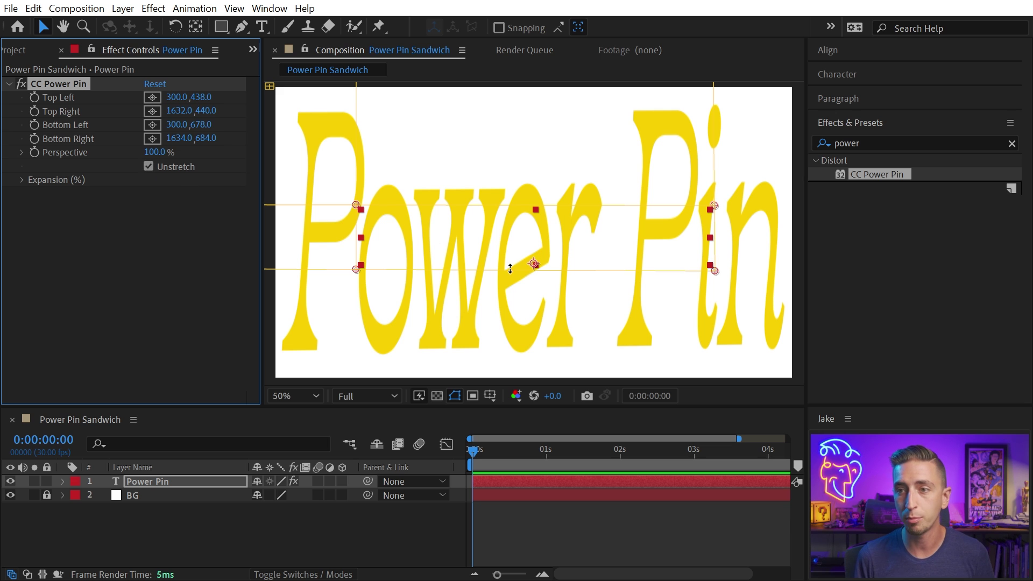
key(comma)
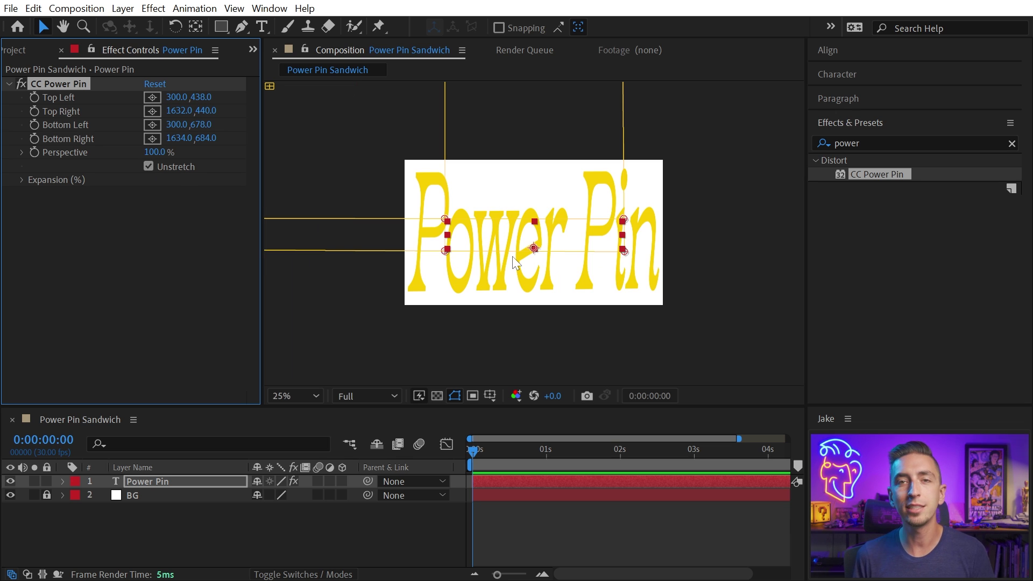
key(period)
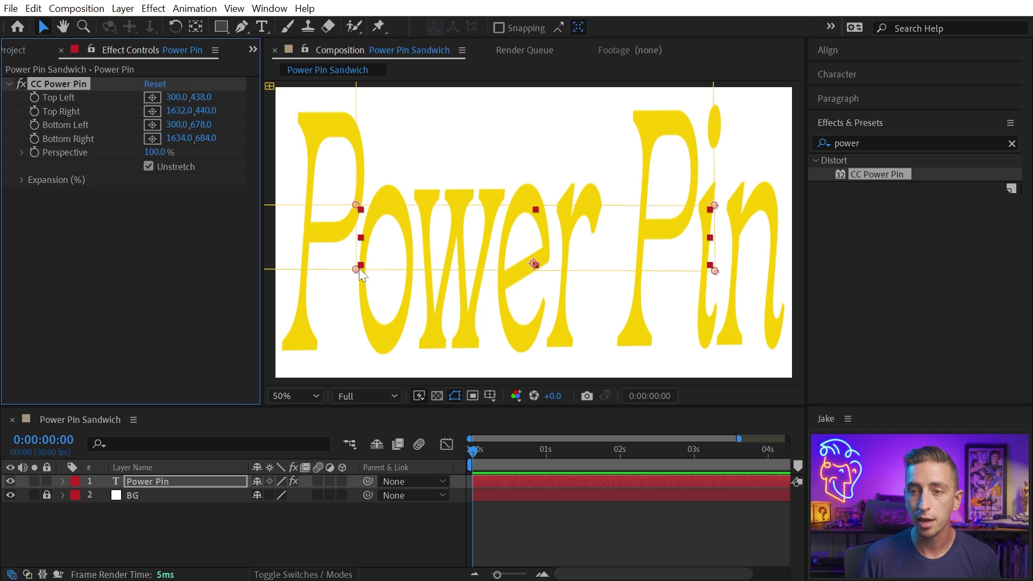
- Refine the four corner pins to 302,450 / 1620,450 / 304,668 / 1618,662
drag(360, 270, 363, 266)
drag(357, 205, 361, 208)
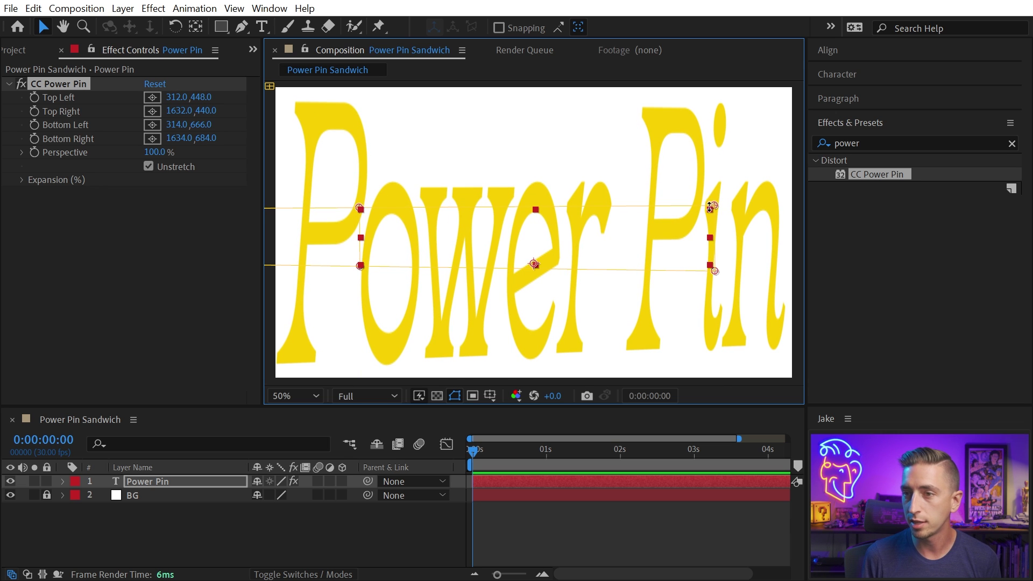
drag(711, 208, 711, 209)
drag(715, 271, 710, 264)
drag(360, 265, 356, 267)
drag(359, 206, 357, 208)
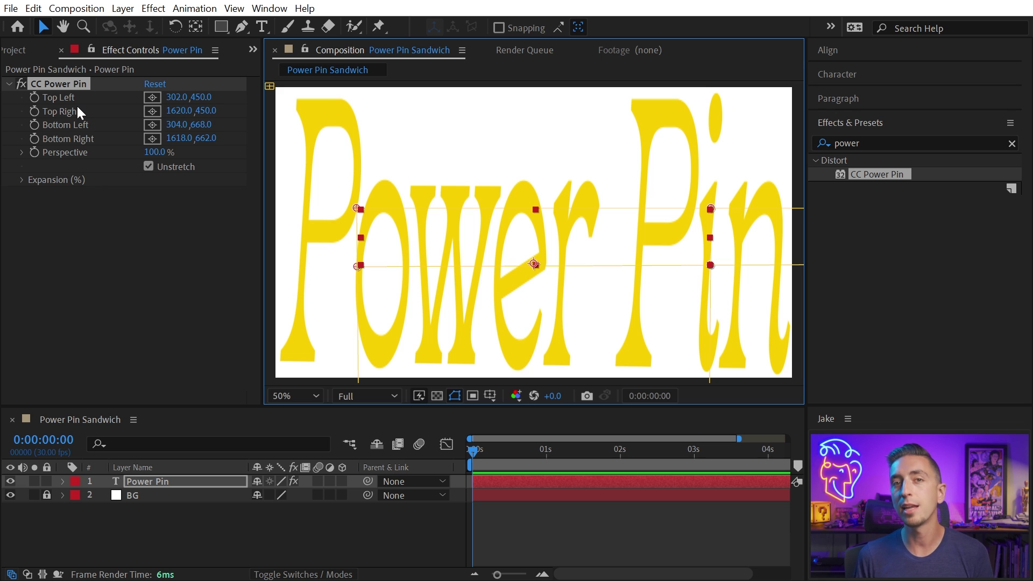
- Duplicate CC Power Pin and turn off Unstretch on CC Power Pin 2
click(57, 83)
key(ctrl+d)
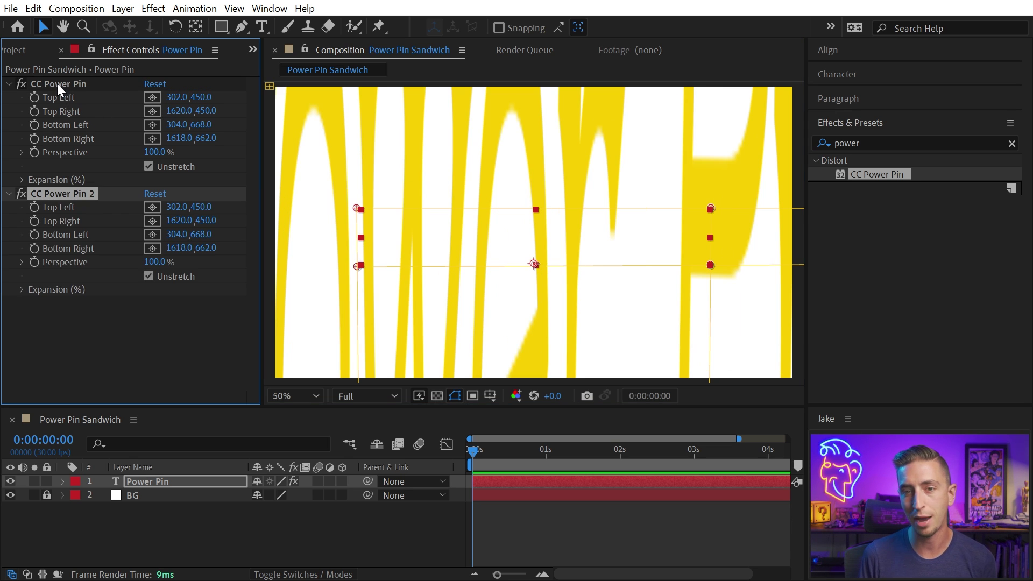
click(149, 276)
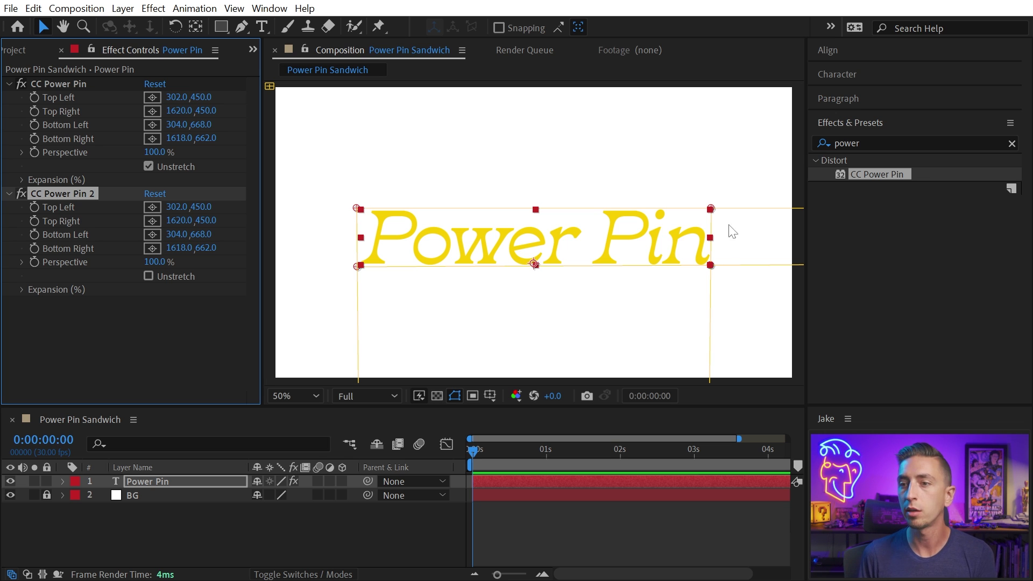
- Set CC Power Pin 2 corners to 286,334 / 1542,460 / 352,798 / 1552,696
mouse_move(357, 209)
mouse_down()
mouse_move(385, 173)
mouse_move(362, 193)
mouse_up()
drag(357, 266, 369, 302)
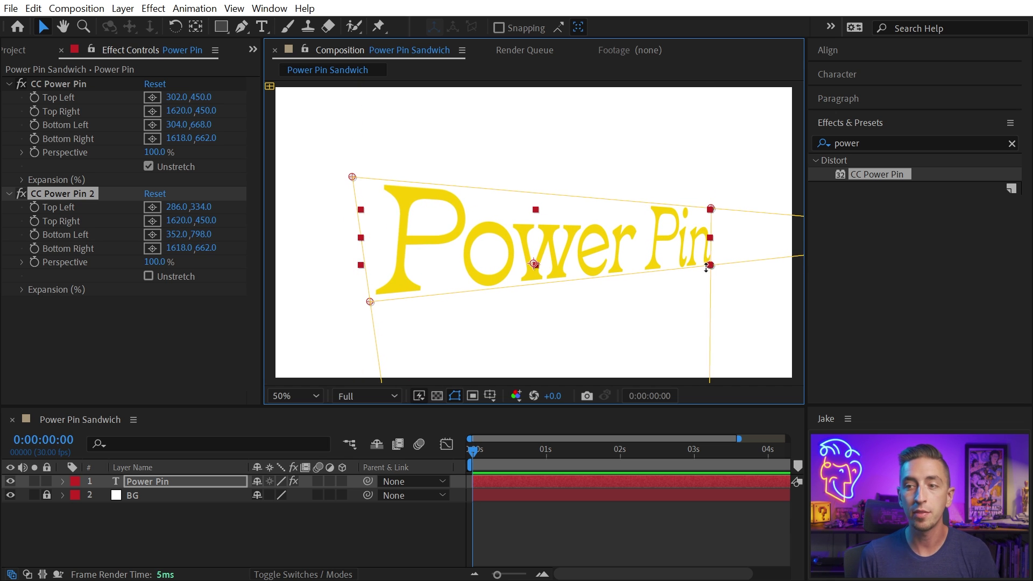
drag(715, 267, 697, 276)
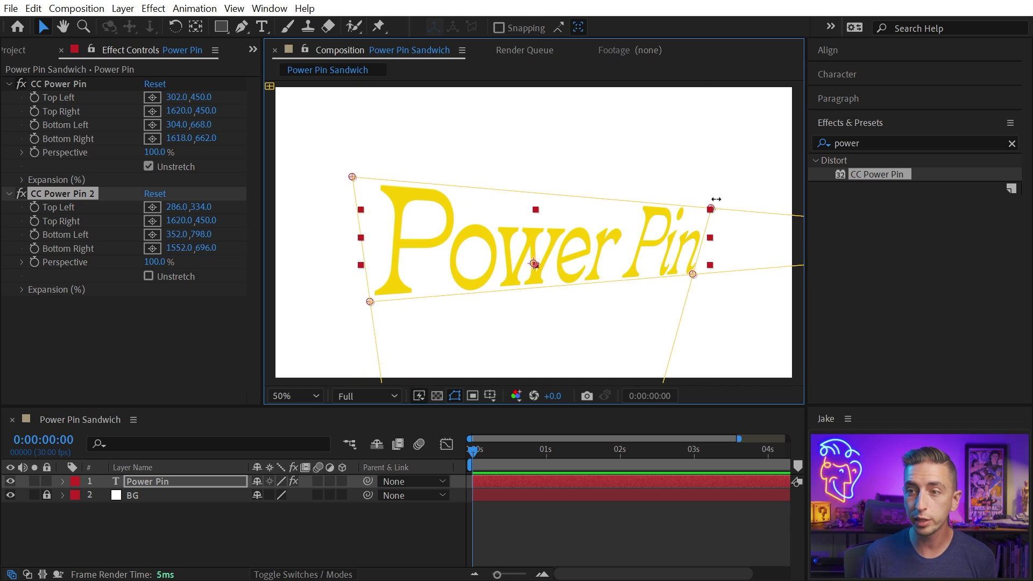
drag(706, 207, 686, 202)
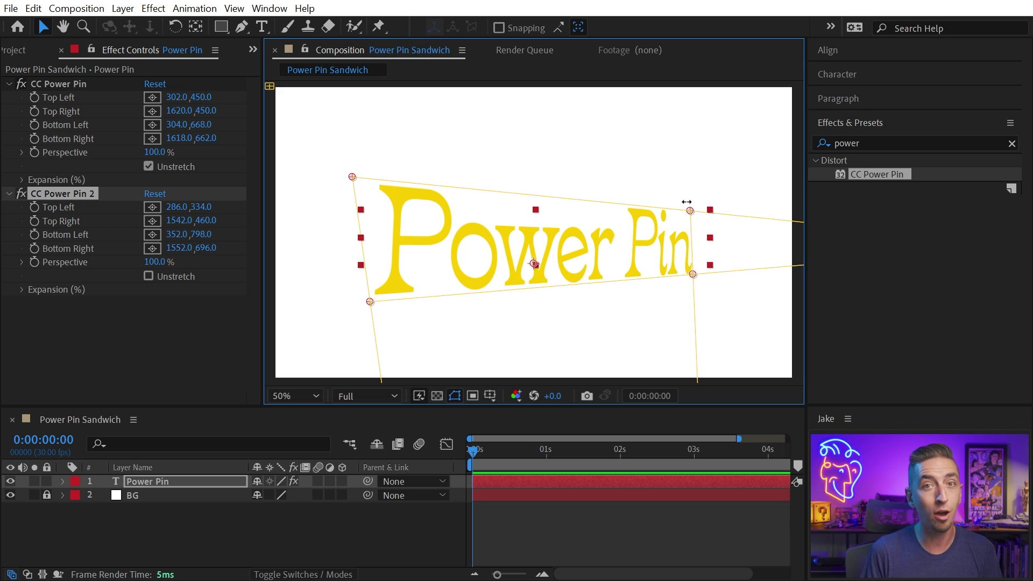
- Apply Venetian Blinds to the text at 50% completion with an angled direction and wider stripes
click(888, 143)
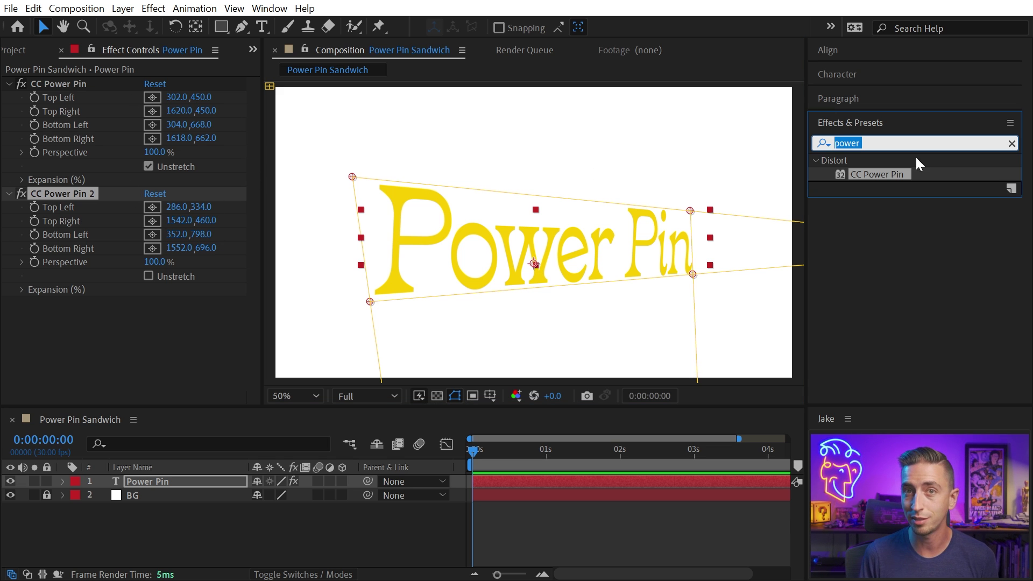
text(ven)
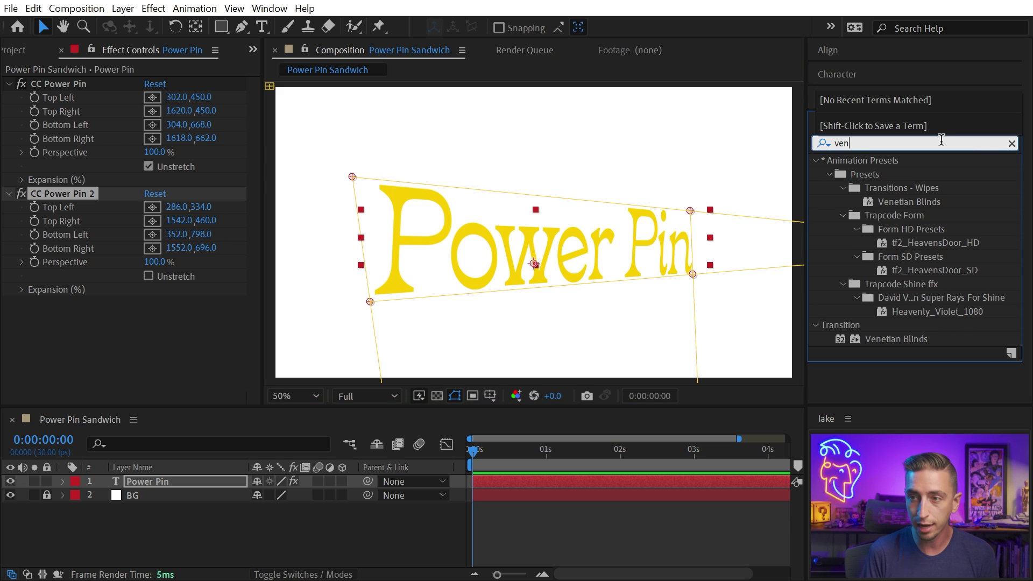
text(e)
drag(893, 230, 124, 205)
click(156, 209)
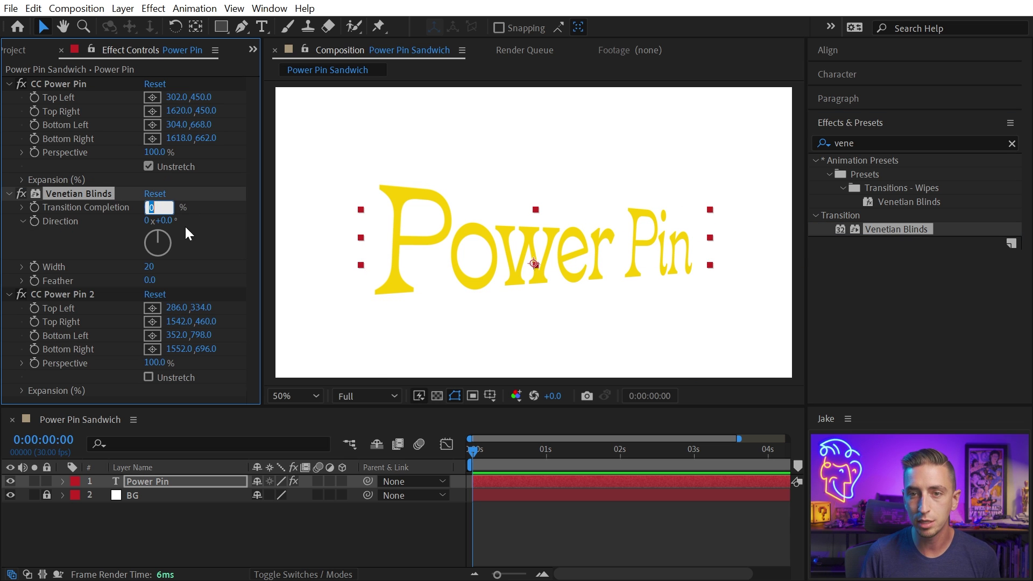
text(50)
key(Return)
drag(162, 220, 179, 220)
drag(149, 266, 209, 268)
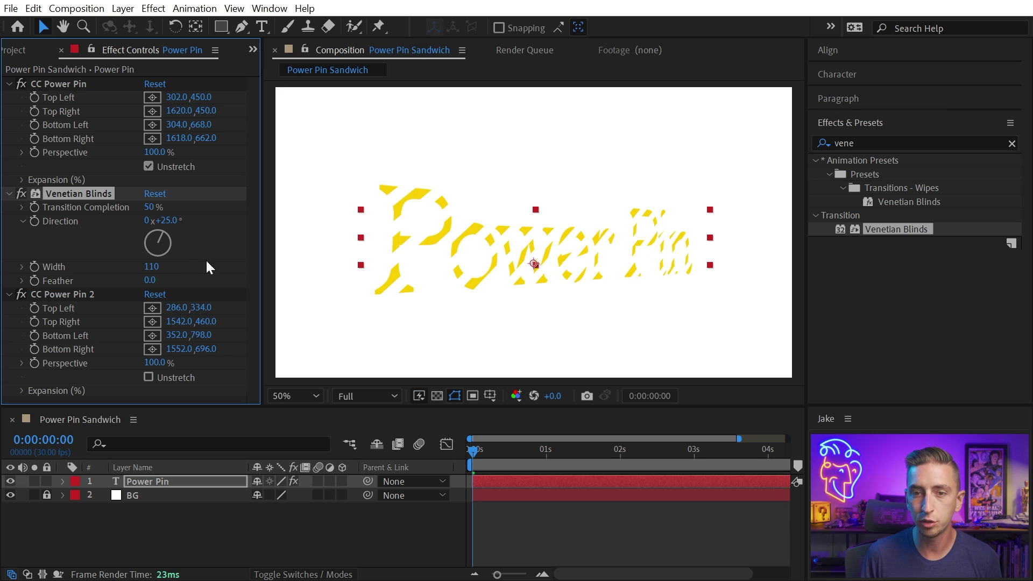
- Set Venetian Blinds Direction to 90°, Width 119 and Transition Completion to 35%
click(80, 295)
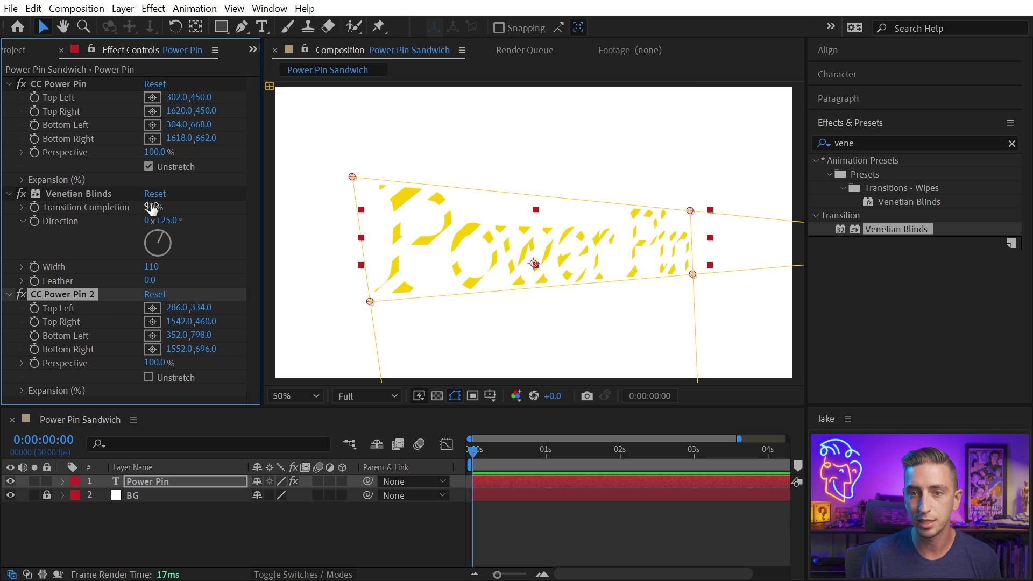
click(169, 221)
text(90)
key(Return)
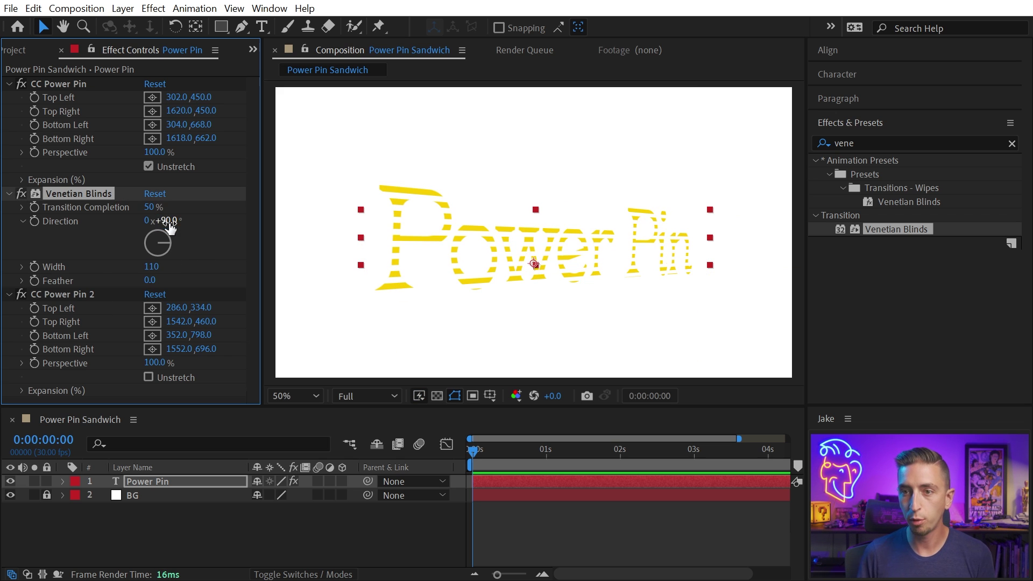
drag(152, 267, 160, 271)
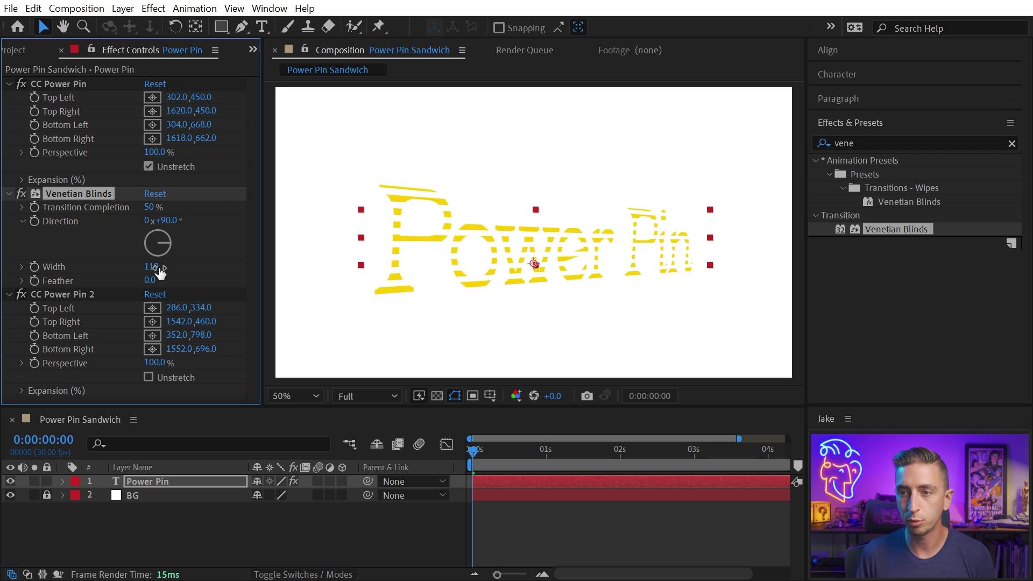
drag(150, 208, 139, 209)
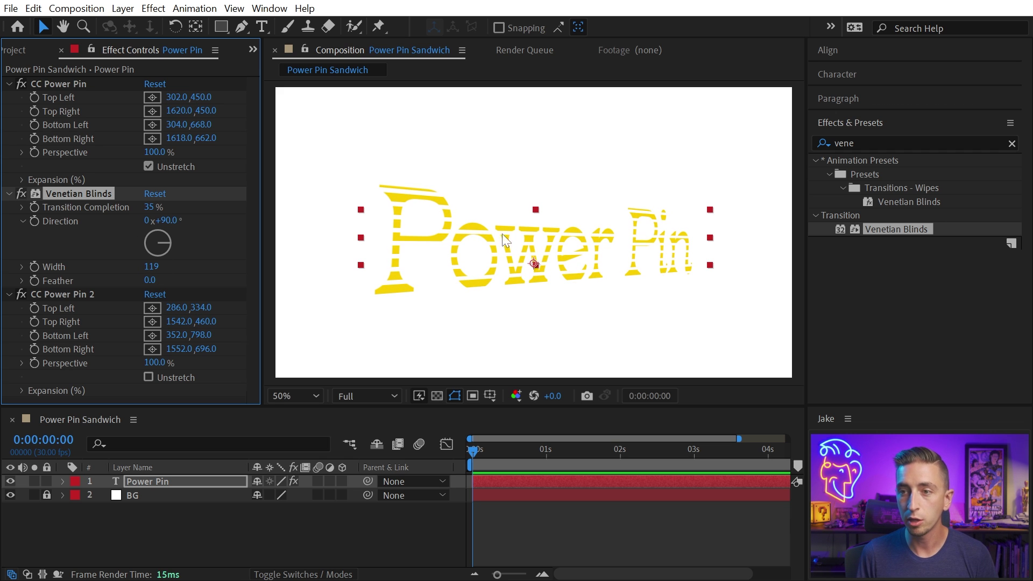
- Stretch CC Power Pin 2's left corners taller and nudge its top-right corner left
click(75, 294)
drag(370, 302, 365, 349)
drag(353, 177, 353, 133)
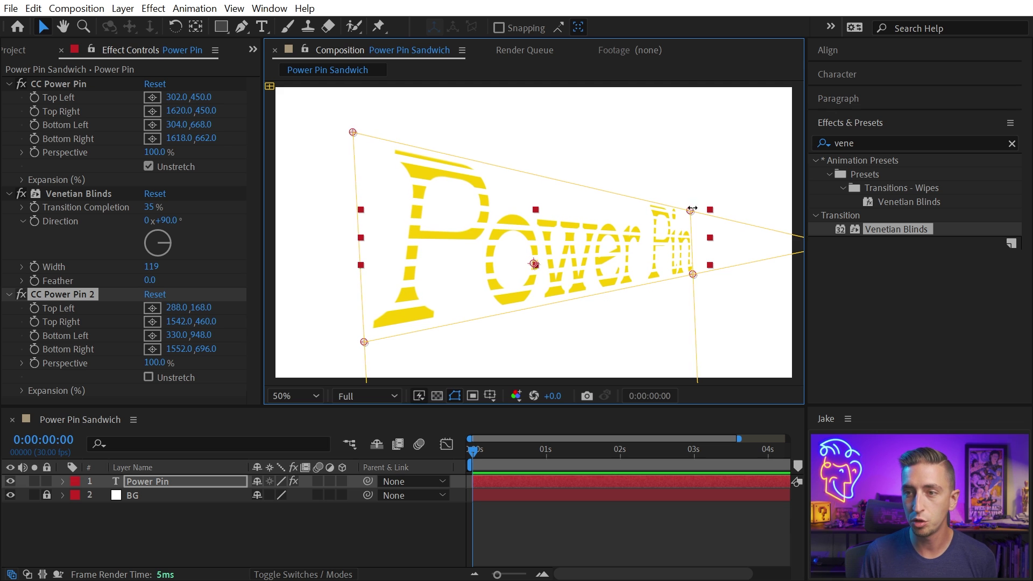
drag(692, 209, 681, 206)
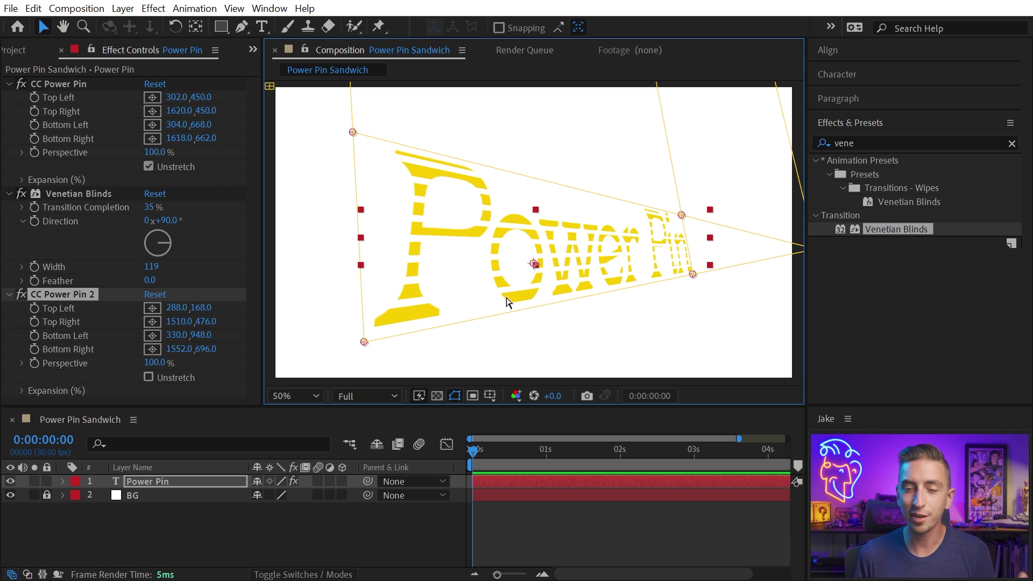
- Nudge the text up-left, then delete the Venetian Blinds and CC Power Pin 2 effects
click(154, 480)
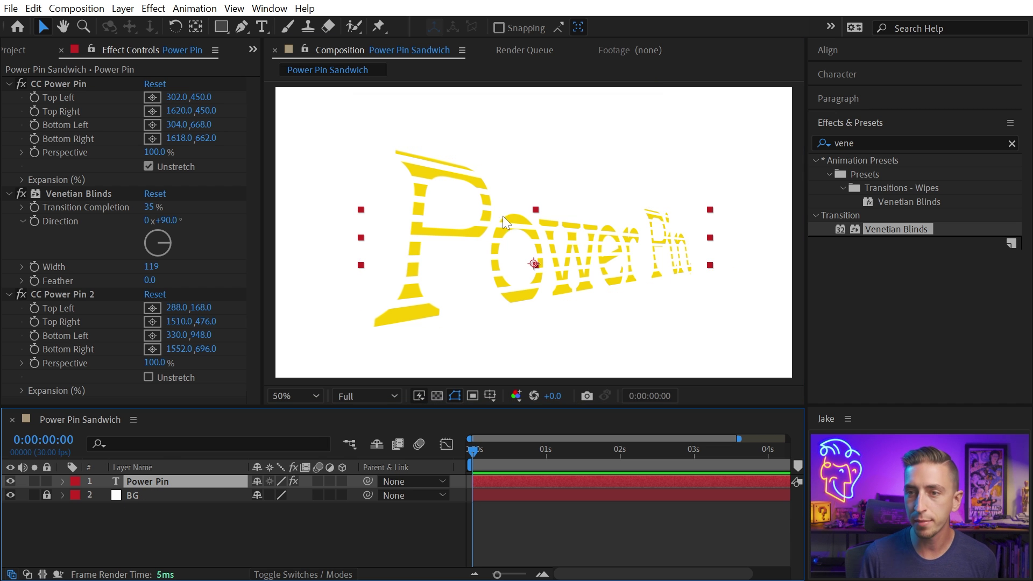
mouse_move(502, 215)
mouse_down()
mouse_move(594, 225)
mouse_move(449, 232)
mouse_move(429, 210)
mouse_move(496, 205)
mouse_move(473, 218)
mouse_move(493, 227)
mouse_move(489, 208)
mouse_up()
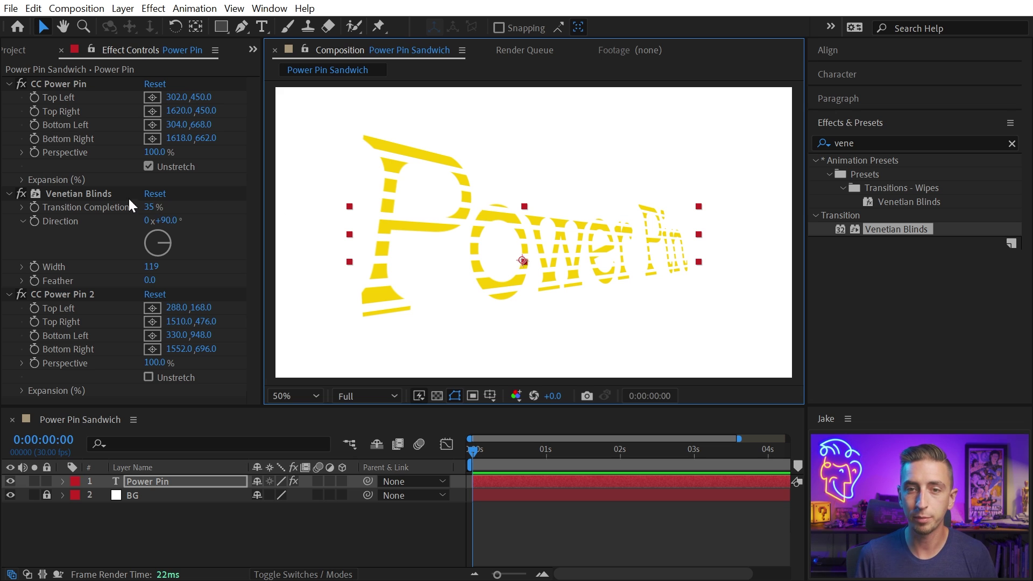
click(103, 195)
key(Delete)
click(87, 197)
key(Delete)
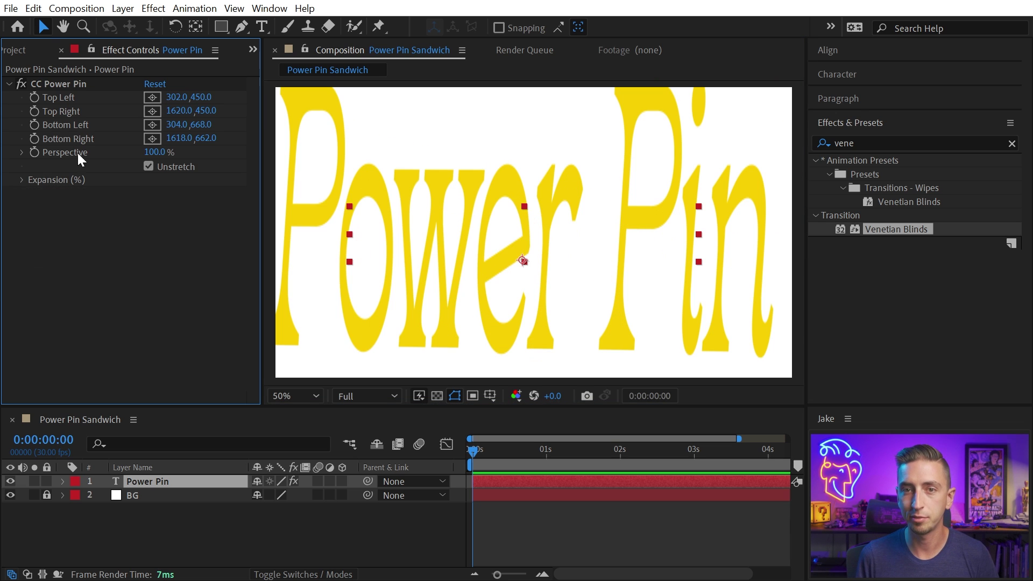
click(56, 83)
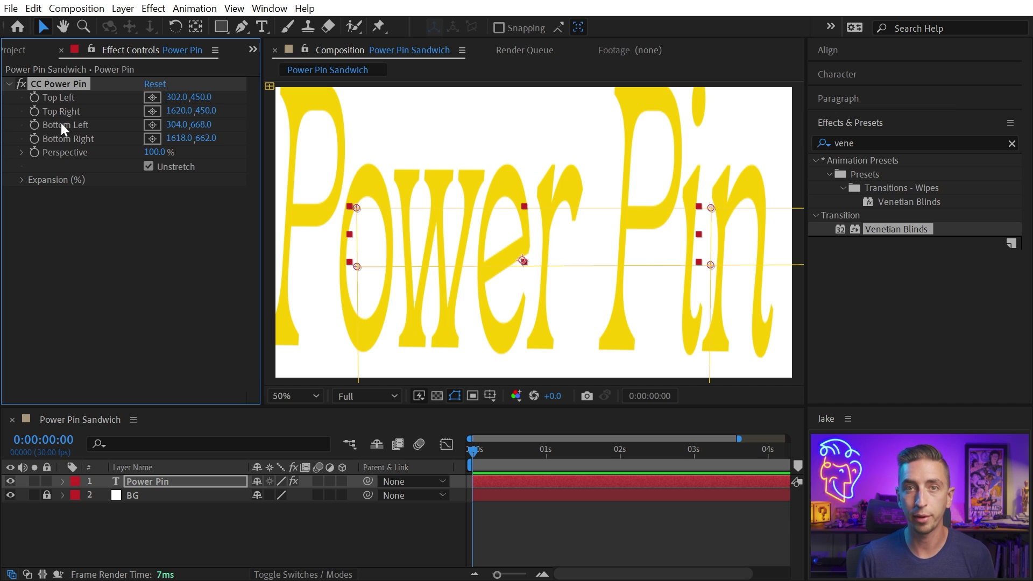
- Reveal CC Power Pin's properties in a taller timeline and add a Top Left expression
click(52, 97)
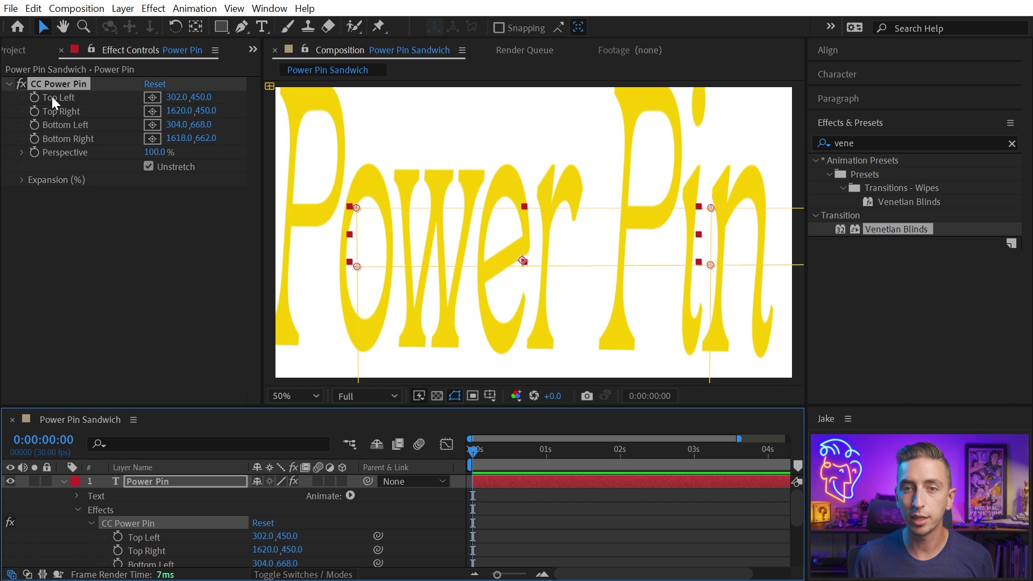
drag(192, 416, 161, 247)
alt+click(118, 373)
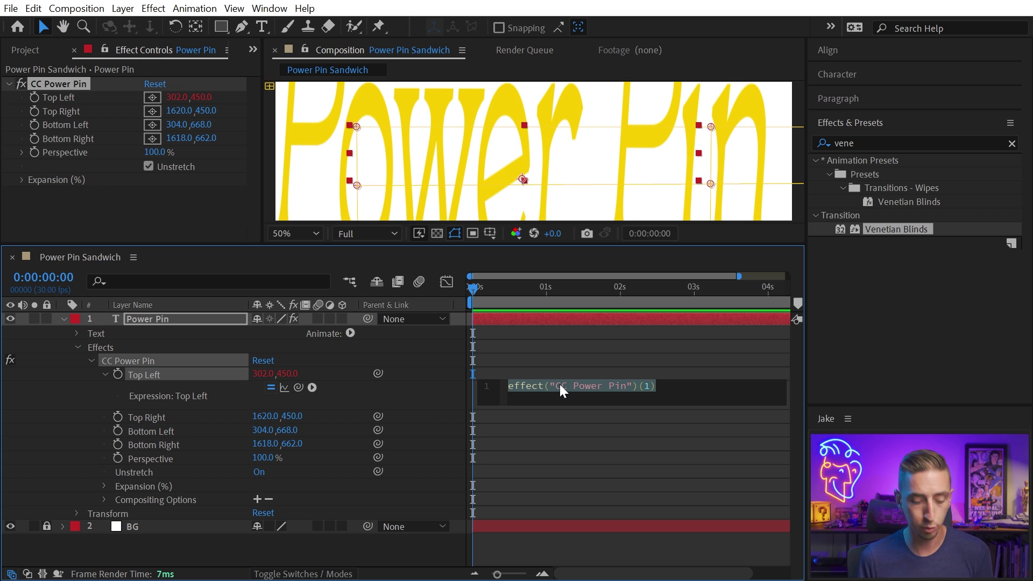
- Write var x = transform.position[0]; as the Top Left expression's first line
text(var )
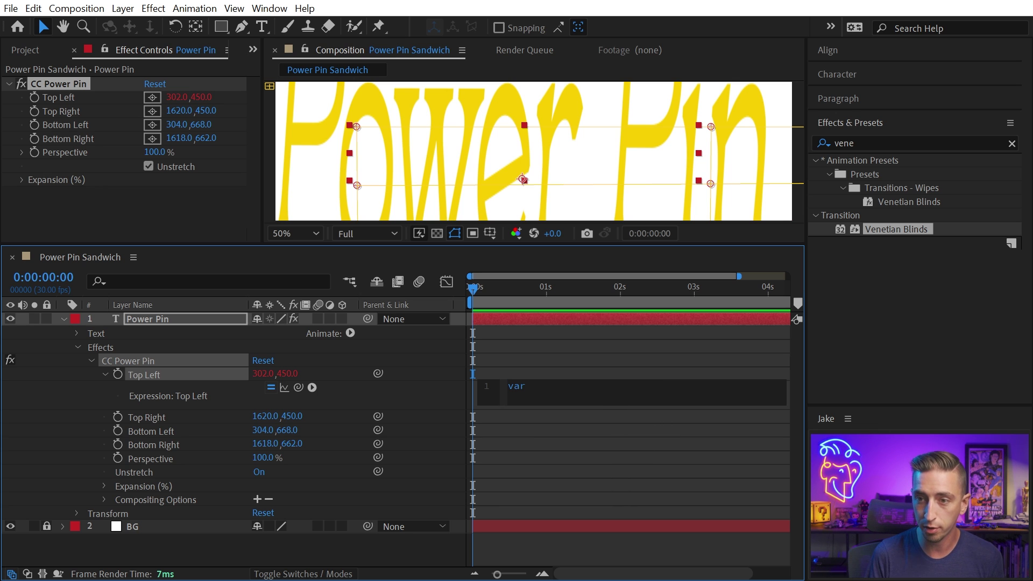
text(x =)
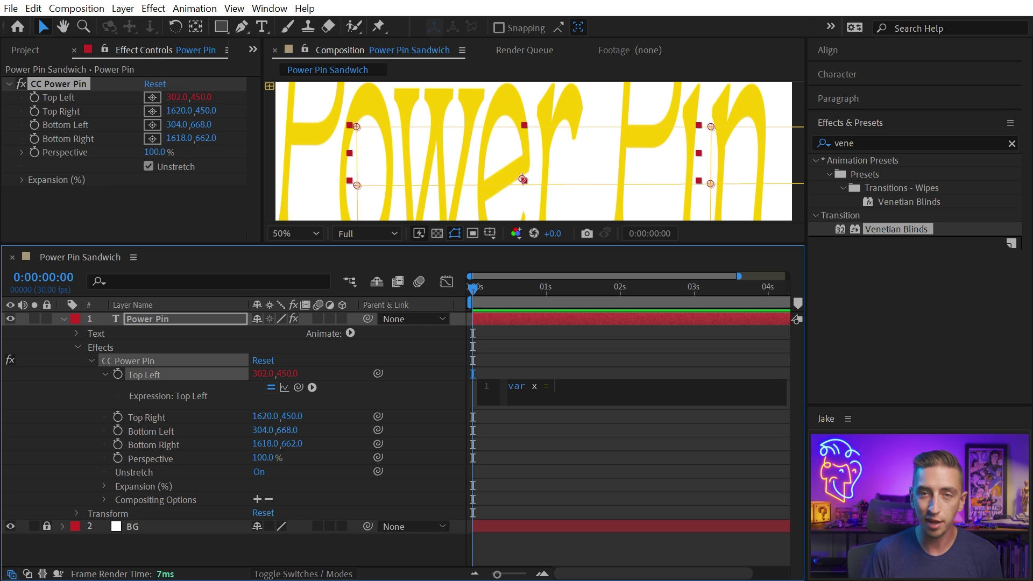
text(transform)
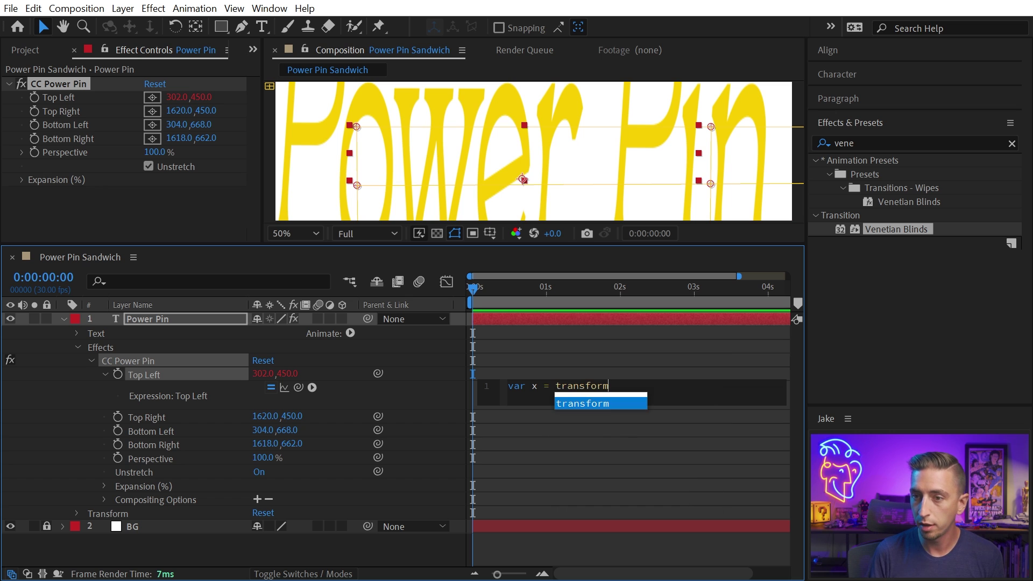
text(.position)
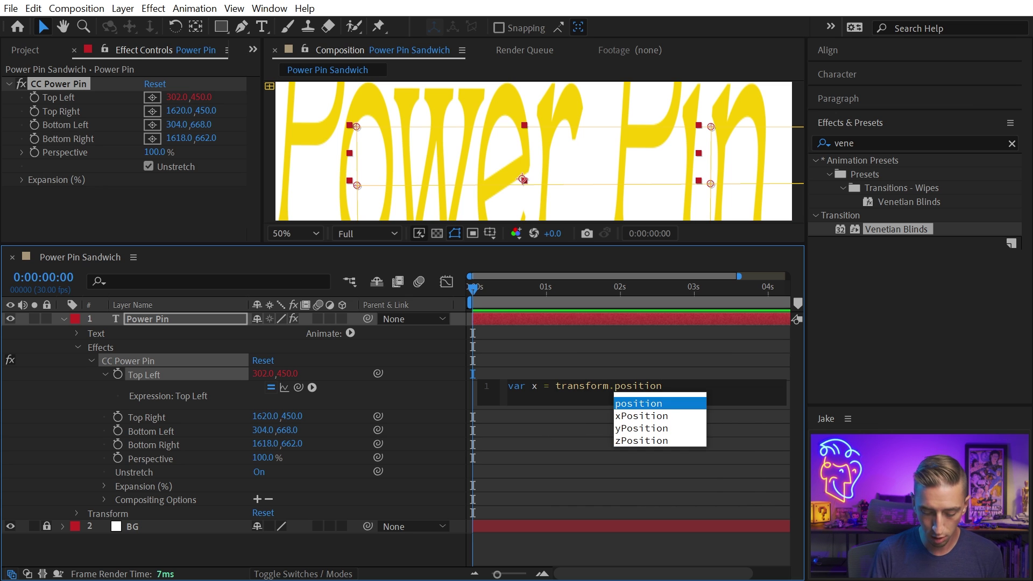
text([0];)
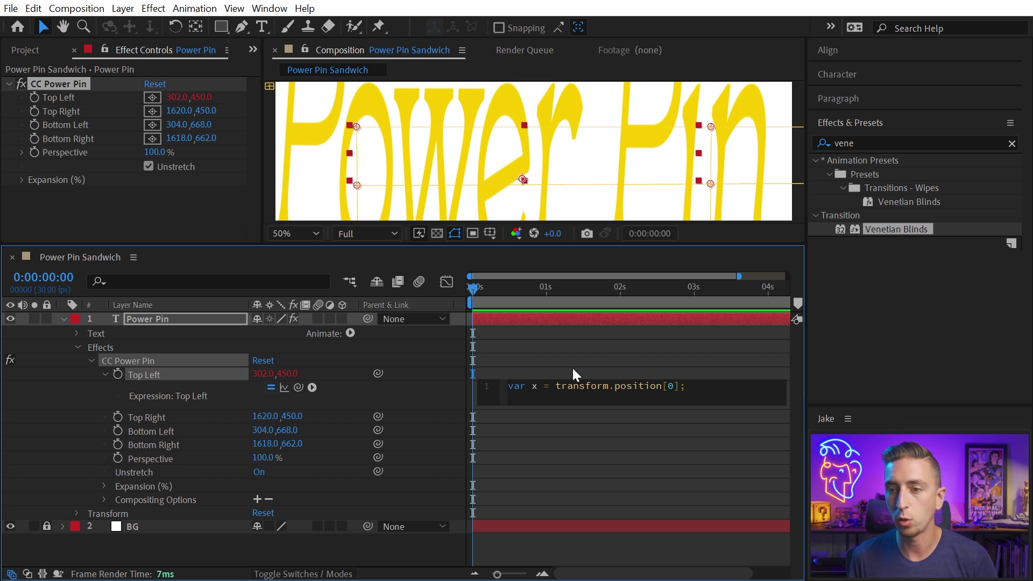
key(shift+Right)
key(shift+Right)
key(shift+Right)
key(shift+Right)
key(shift+Right)
key(shift+Right)
key(shift+Right)
key(shift+Right)
key(shift+Right)
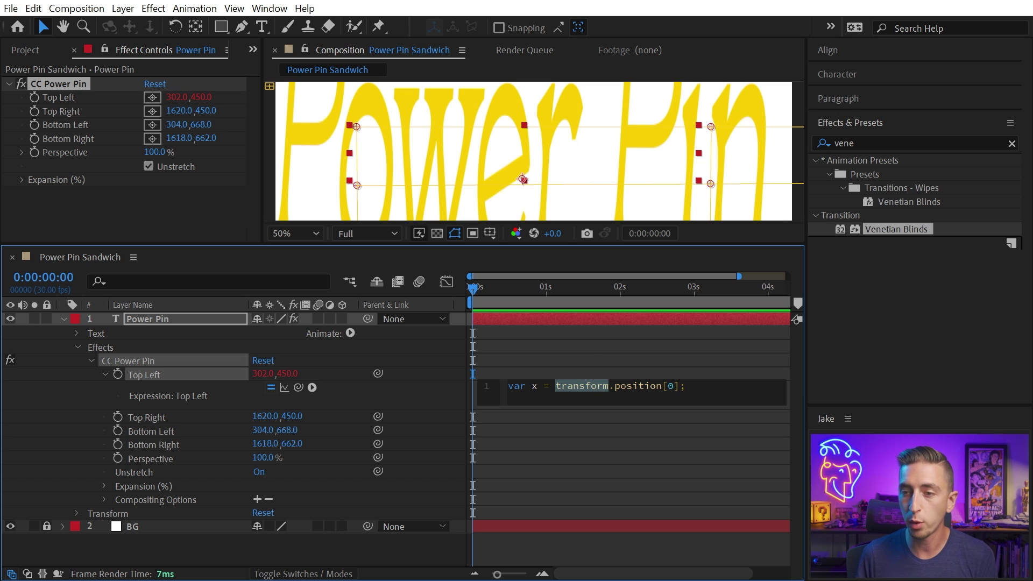
key(Right)
key(Right)
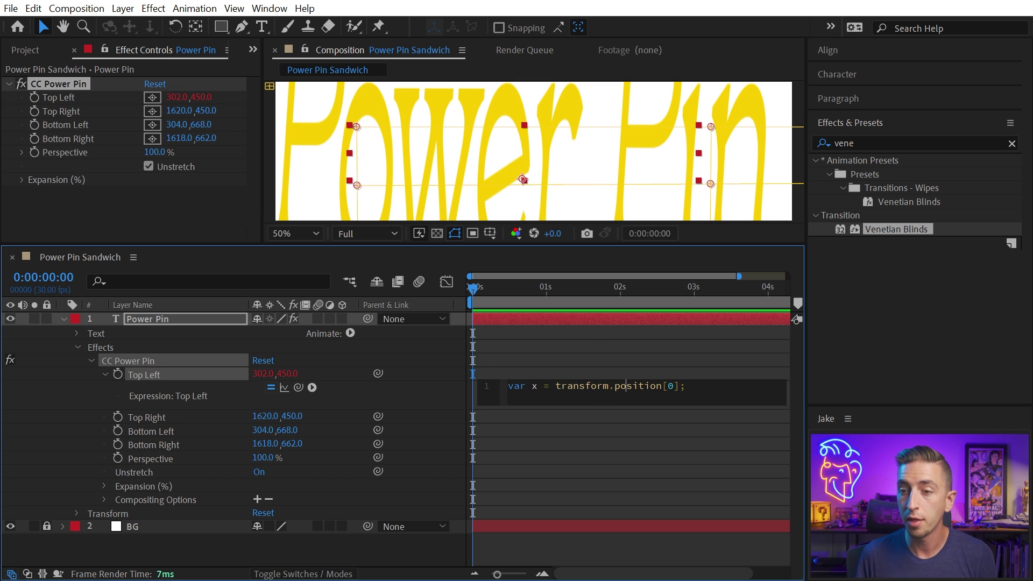
key(shift+Right)
key(shift+Right)
key(shift+Right)
key(shift+Right)
key(shift+Right)
key(shift+Right)
key(shift+Right)
key(shift+Right)
key(shift+Right)
key(shift+Right)
key(shift+Left)
key(shift+Left)
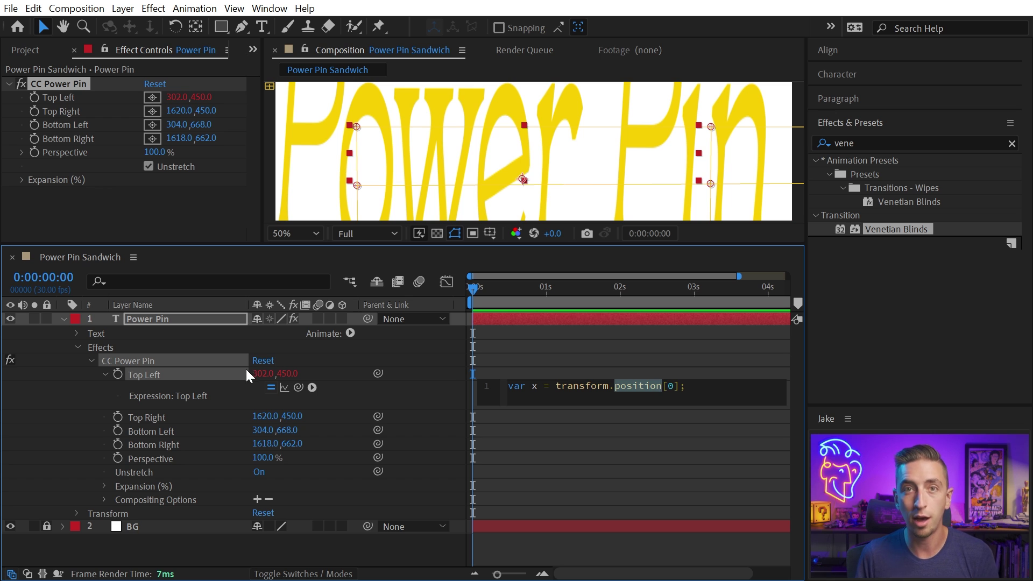
click(673, 386)
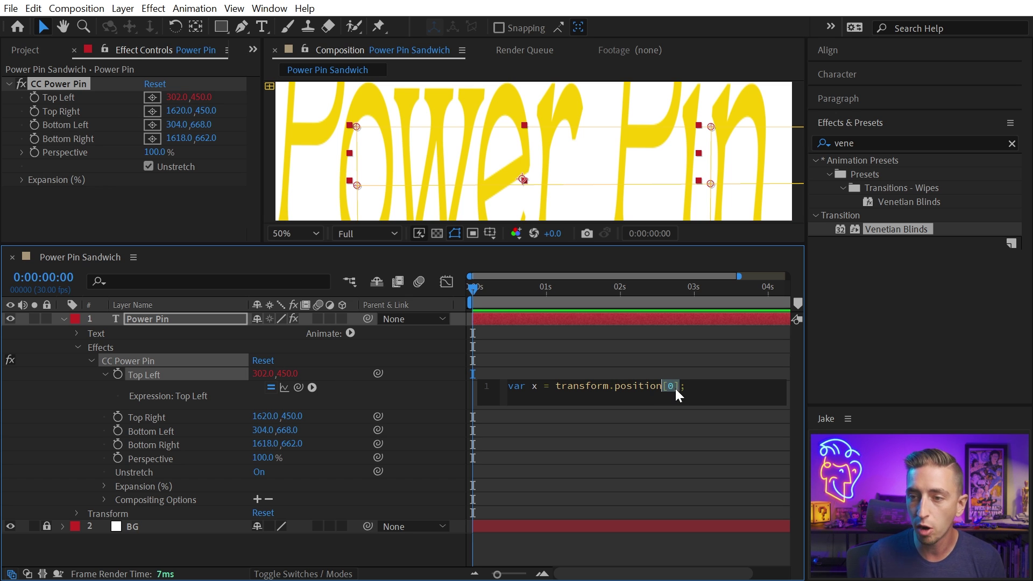
key(End)
key(Left)
key(Left)
key(Left)
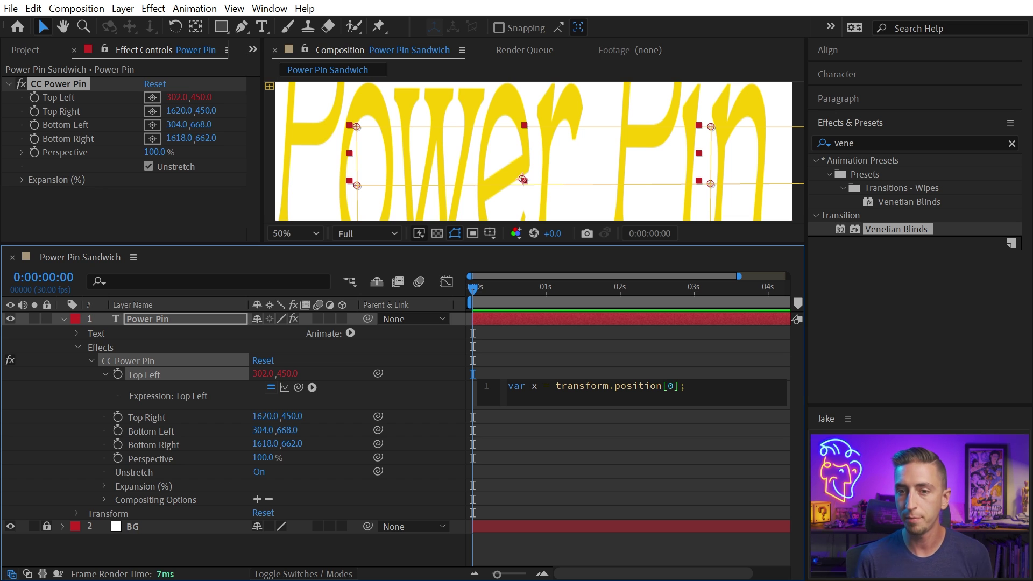
- Duplicate it as var y = transform.position[1]; and finish with [x,y];
key(ctrl+a)
key(ctrl+c)
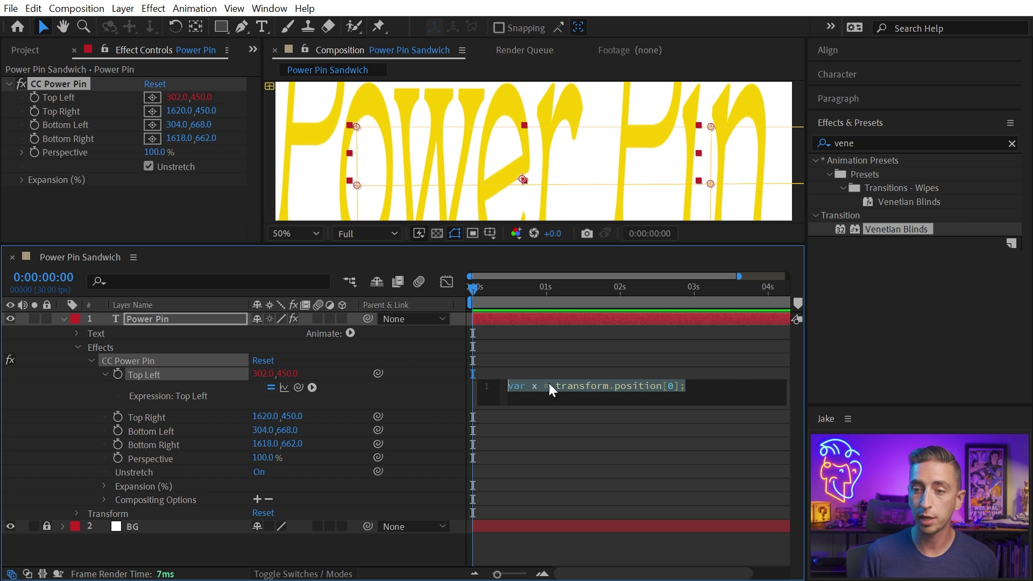
key(KP_Enter)
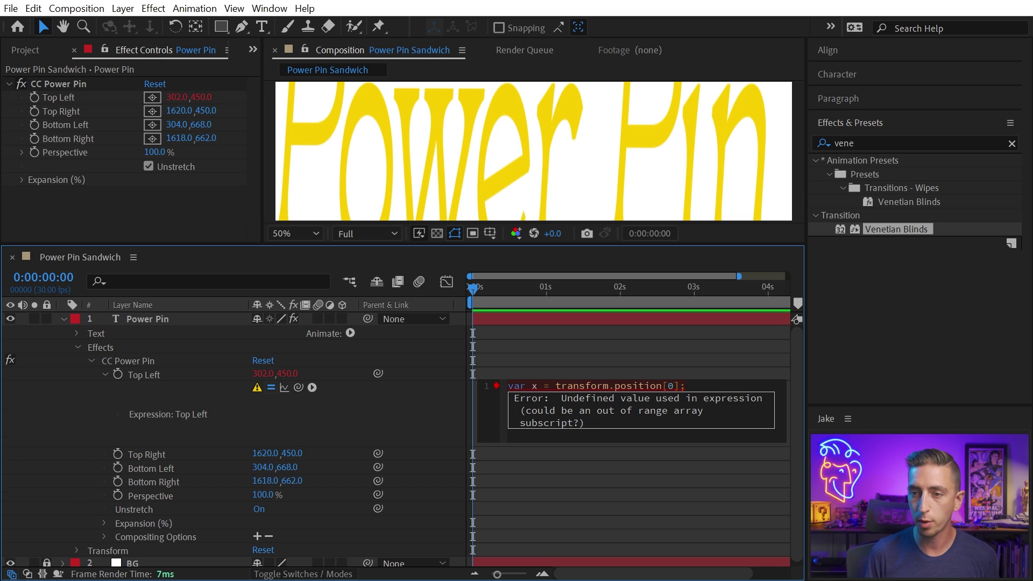
key(Return)
key(ctrl+v)
click(537, 435)
key(BackSpace)
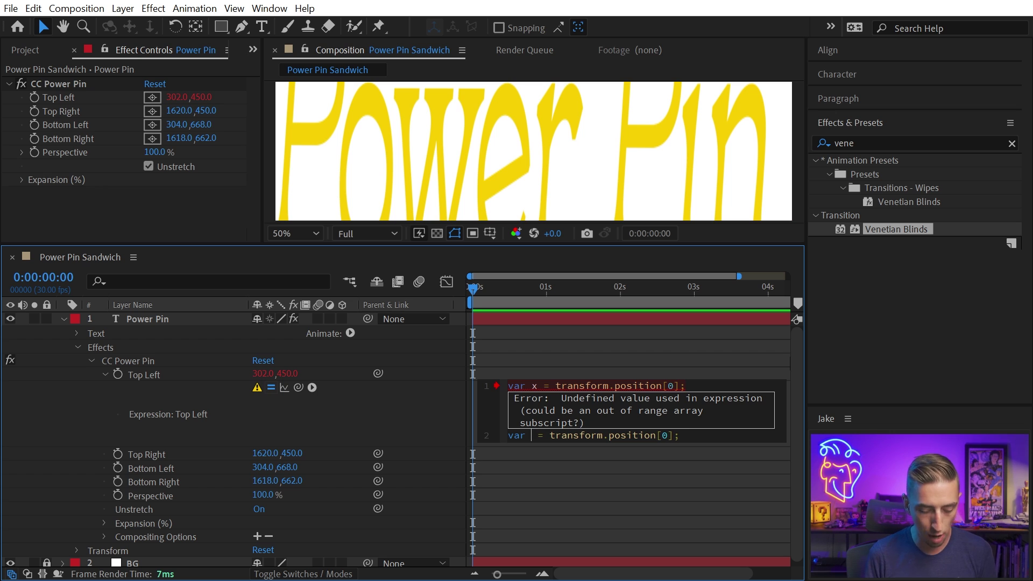
text(y)
double_click(671, 435)
text(1)
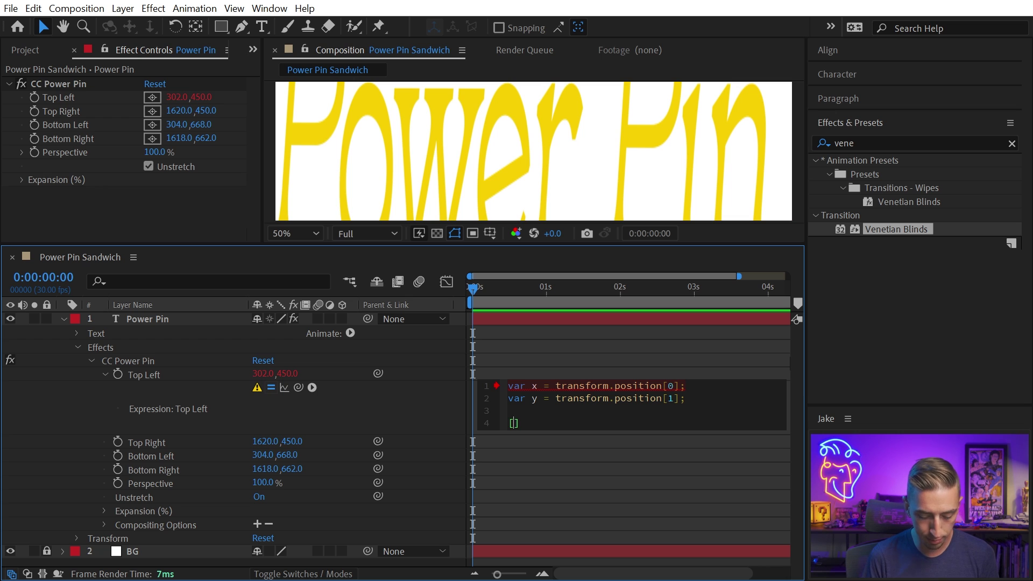
text(x,y])
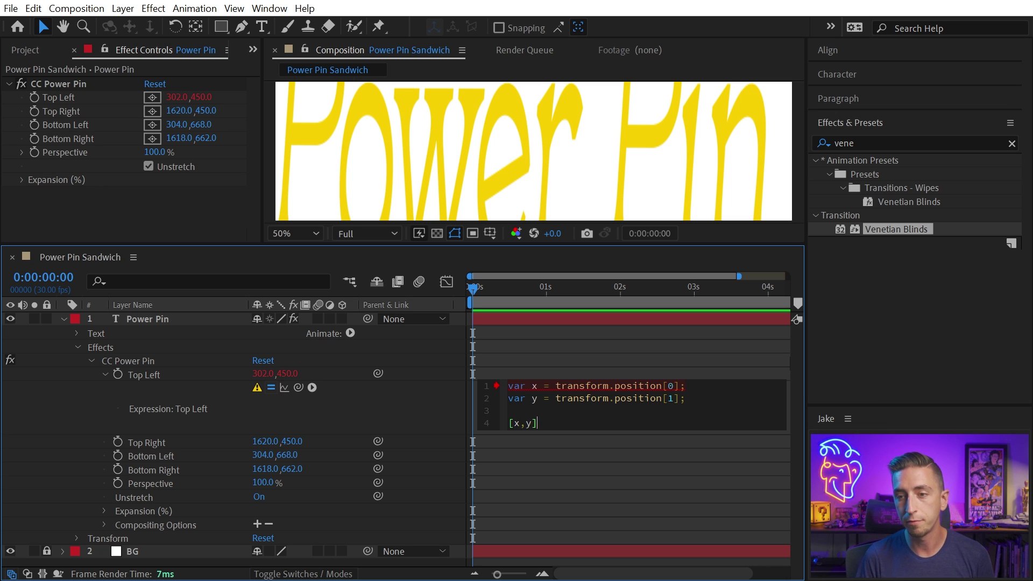
text(;)
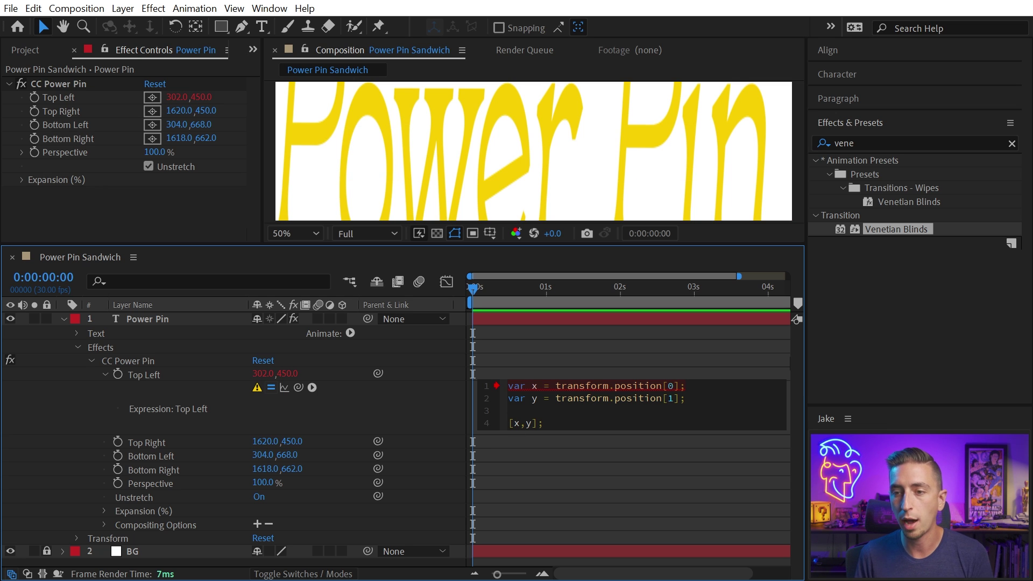
- Commit the Top Left expression and select CC Power Pin in an enlarged viewer
click(421, 389)
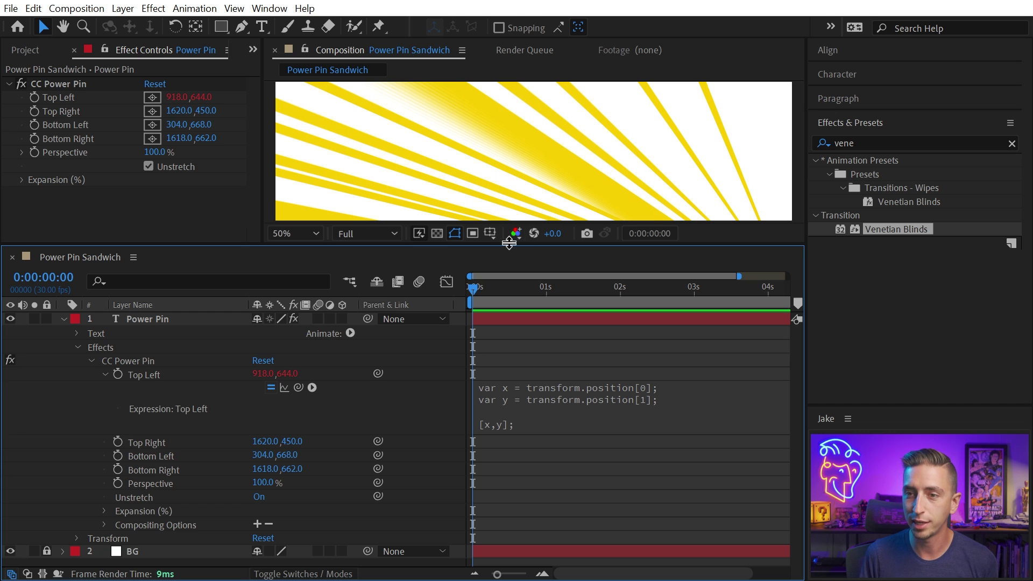
drag(521, 245, 527, 450)
key(comma)
key(comma)
click(58, 84)
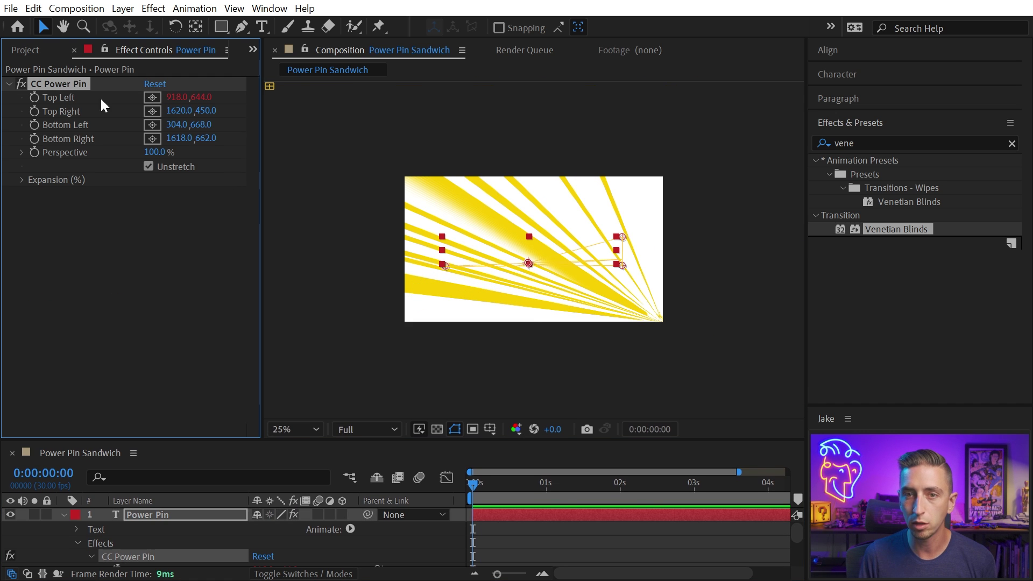
key(period)
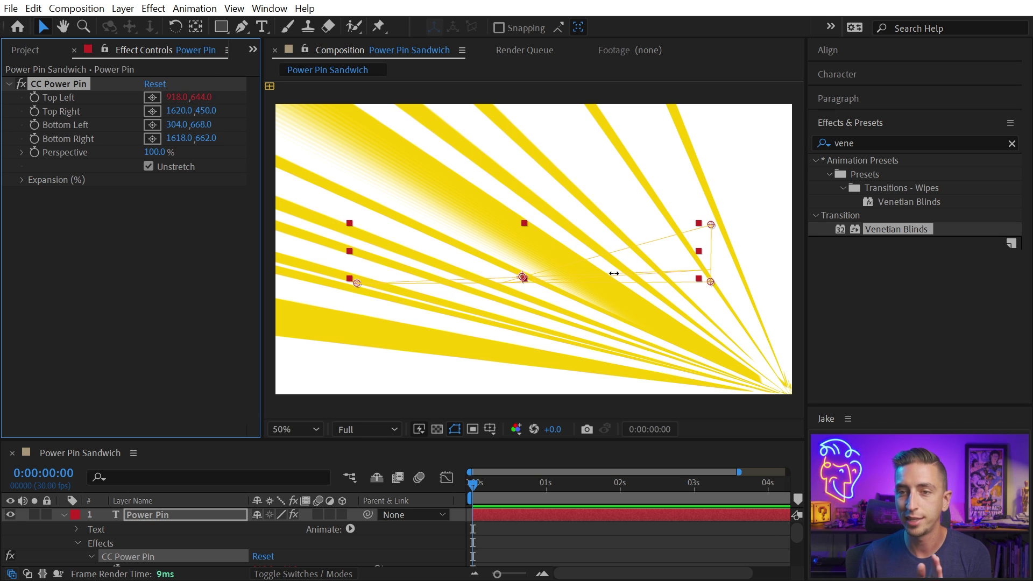
click(541, 269)
- Turn off Unstretch and drag the Bottom Left pin to 1106,902
click(149, 167)
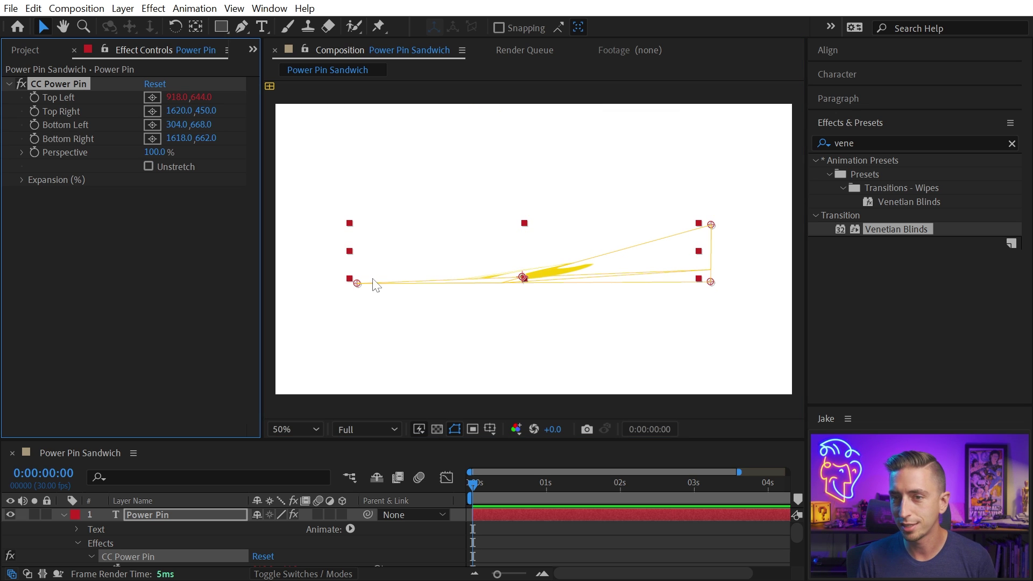
drag(358, 283, 573, 346)
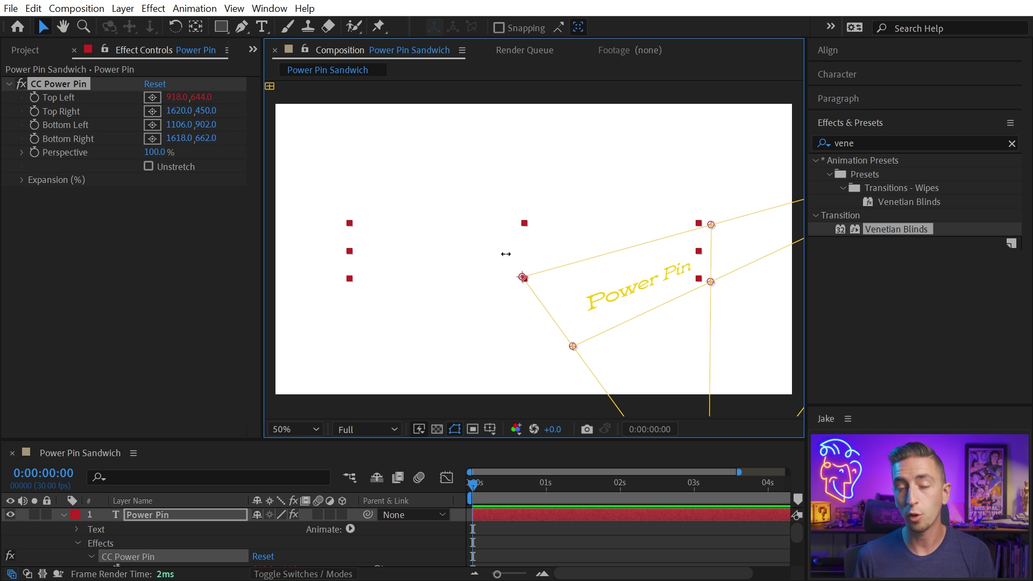
drag(503, 440, 505, 285)
- Add the line var s = thisLayer.sourceRectAtTime(); to the Top Left expression
click(525, 451)
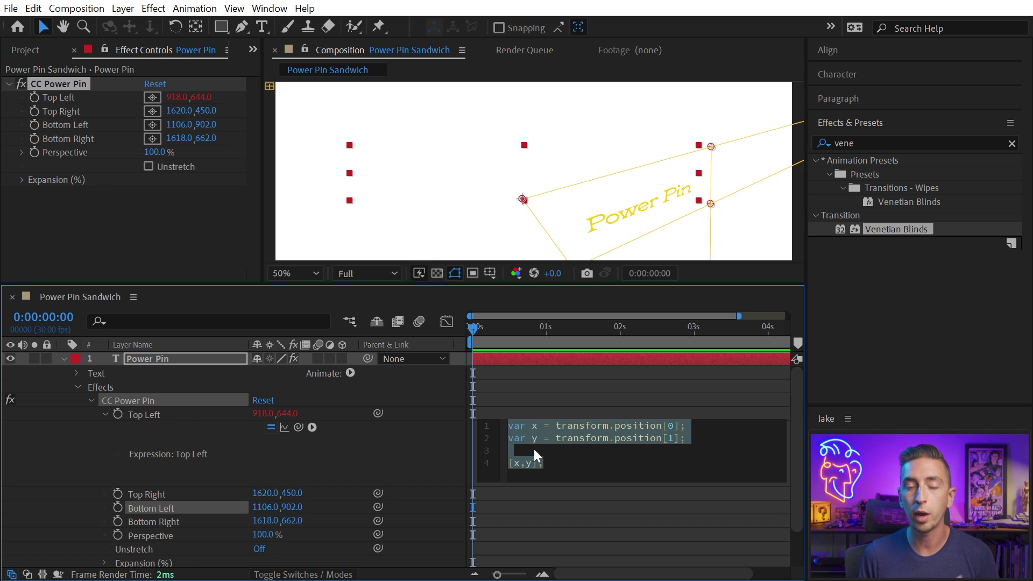
click(534, 449)
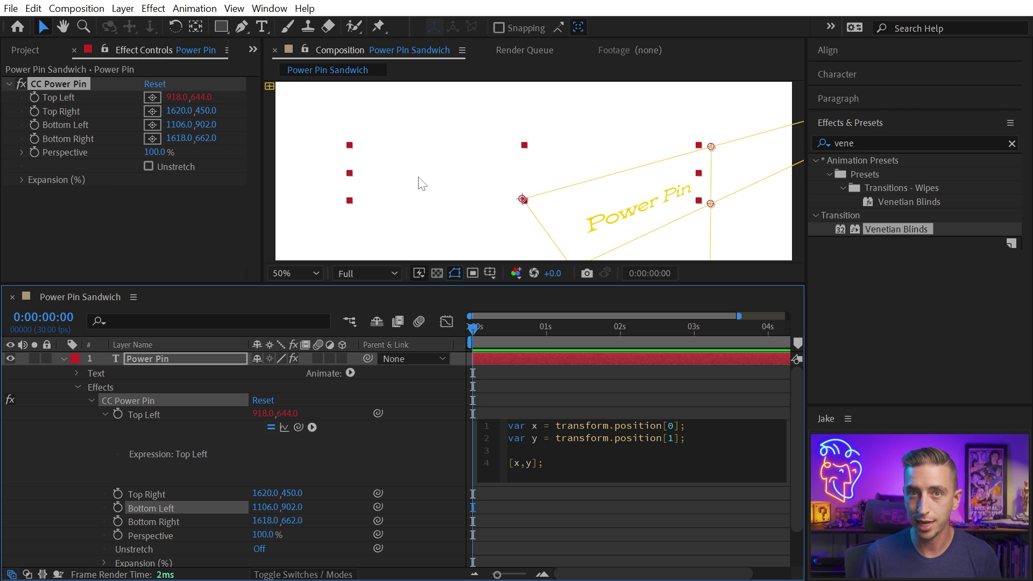
key(Return)
key(Up)
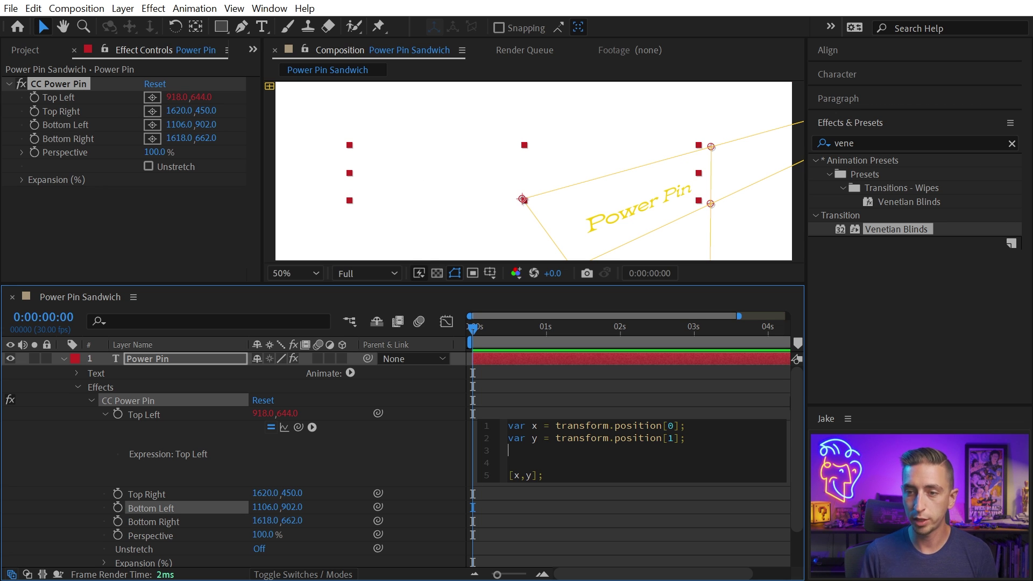
text(var s = )
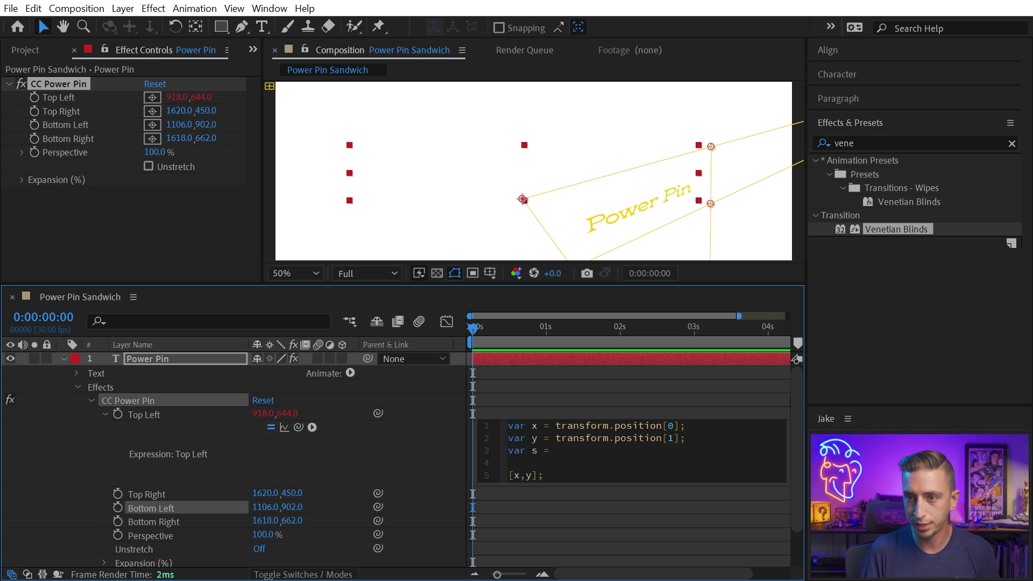
text(thisLayer)
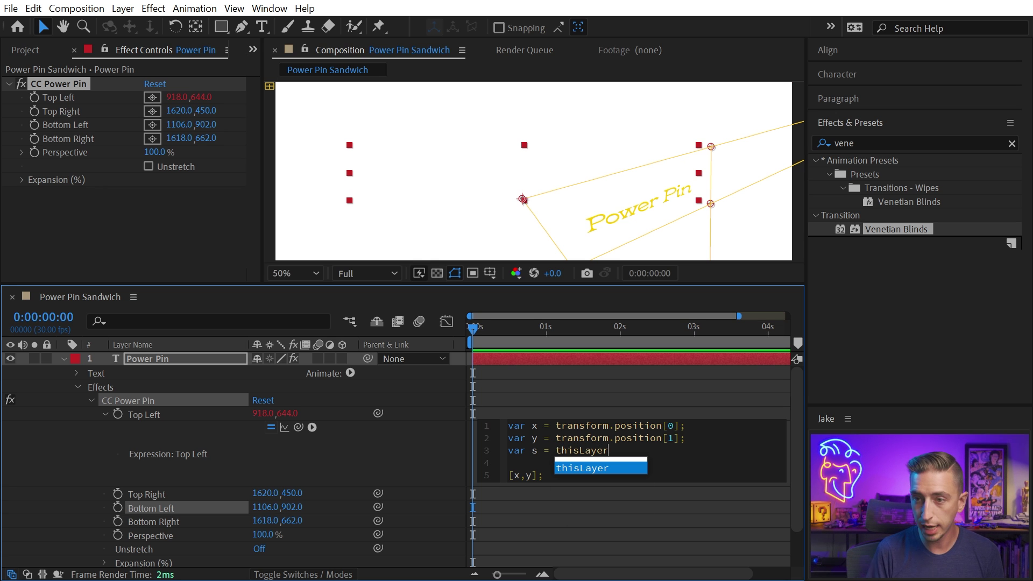
text(.)
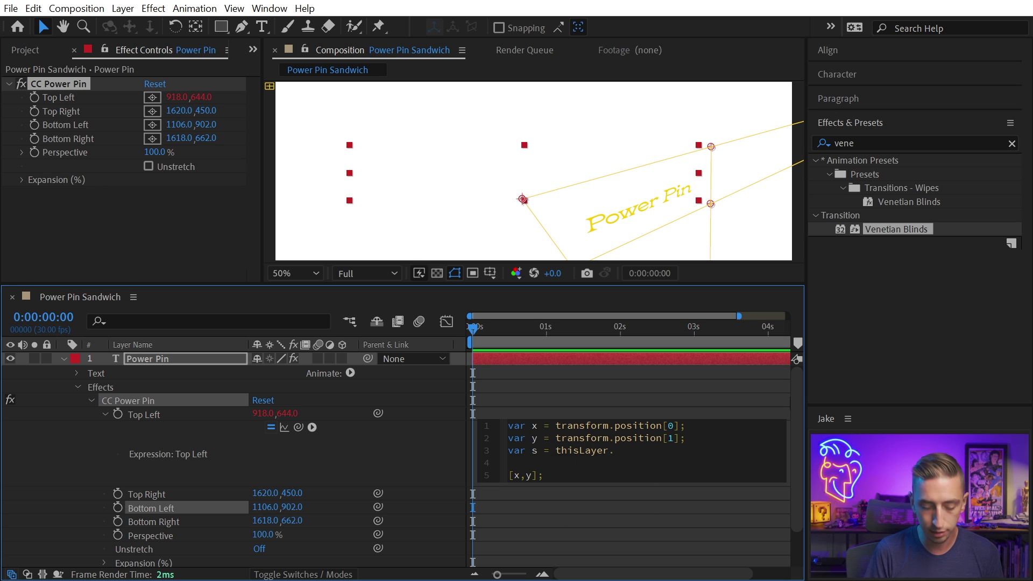
text(sourceRect)
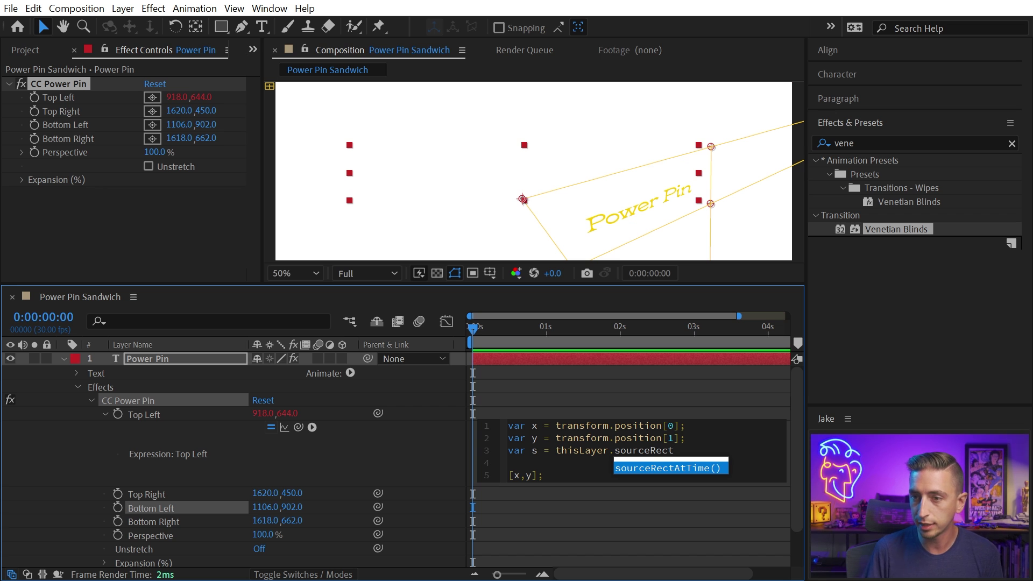
right_click(651, 466)
key(Escape)
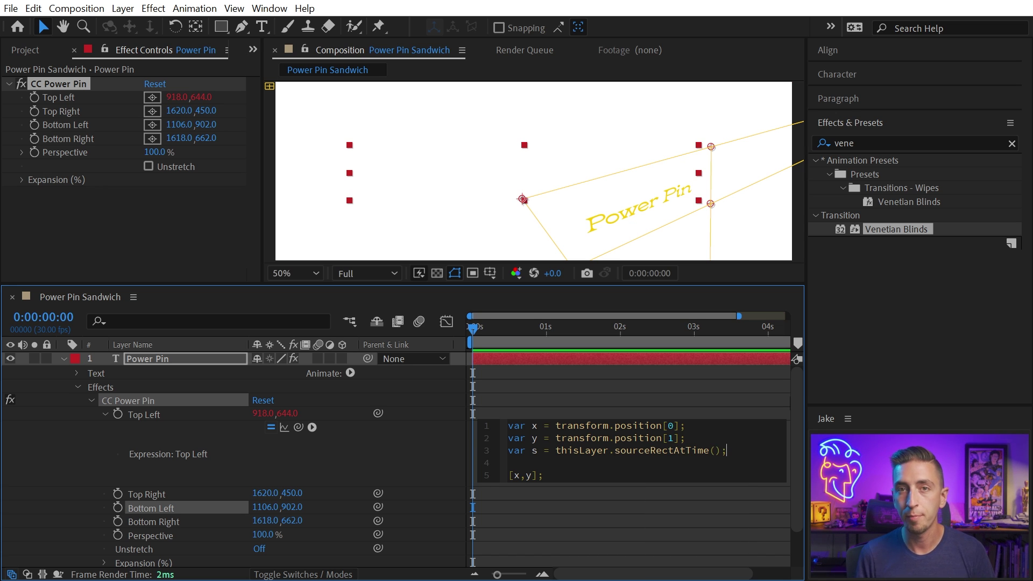
drag(556, 451, 722, 451)
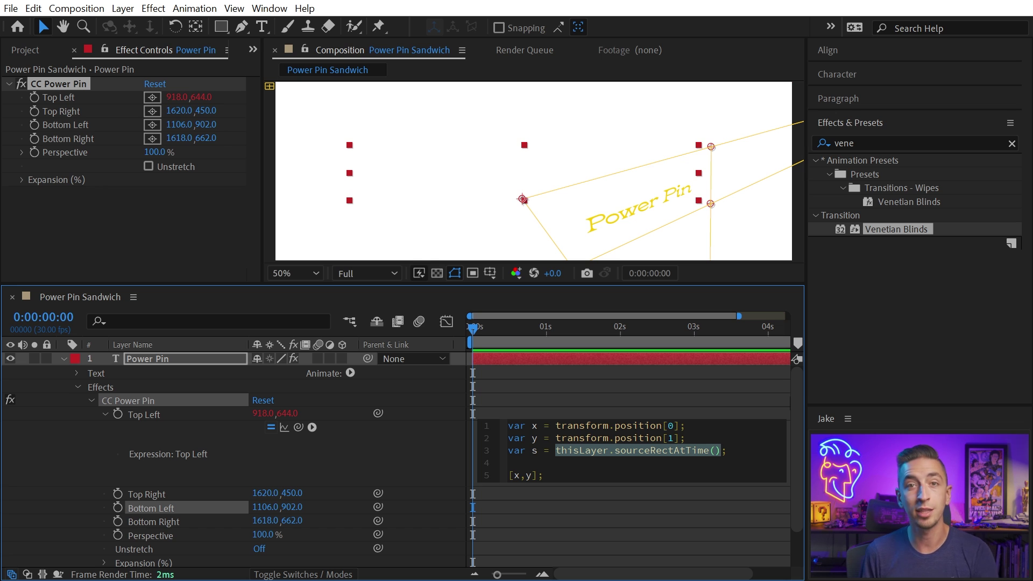
click(727, 450)
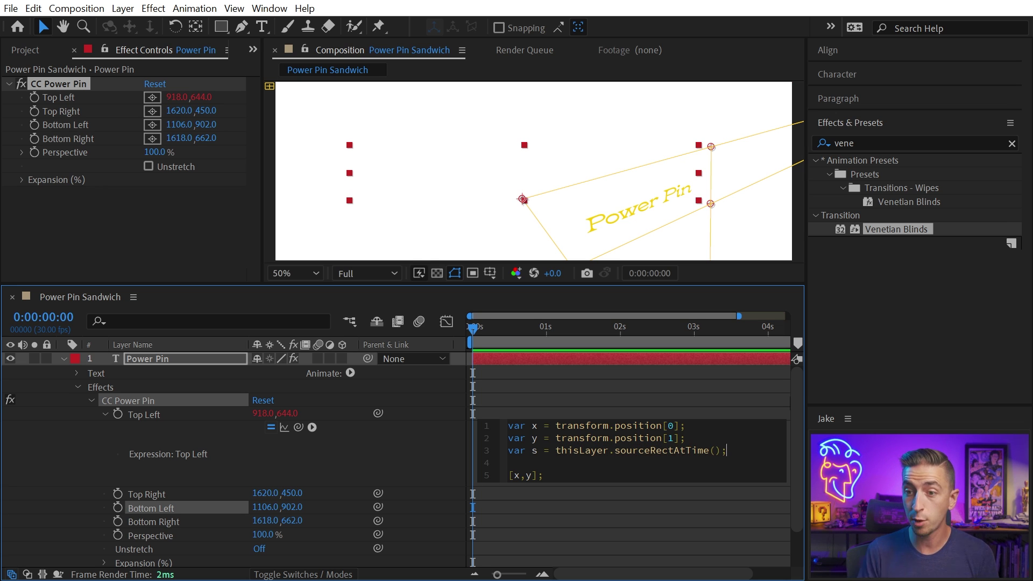
- Add lines var w = s.width; var h = s.height; var t = s.top; var l = s.left;
key(Return)
text(var w)
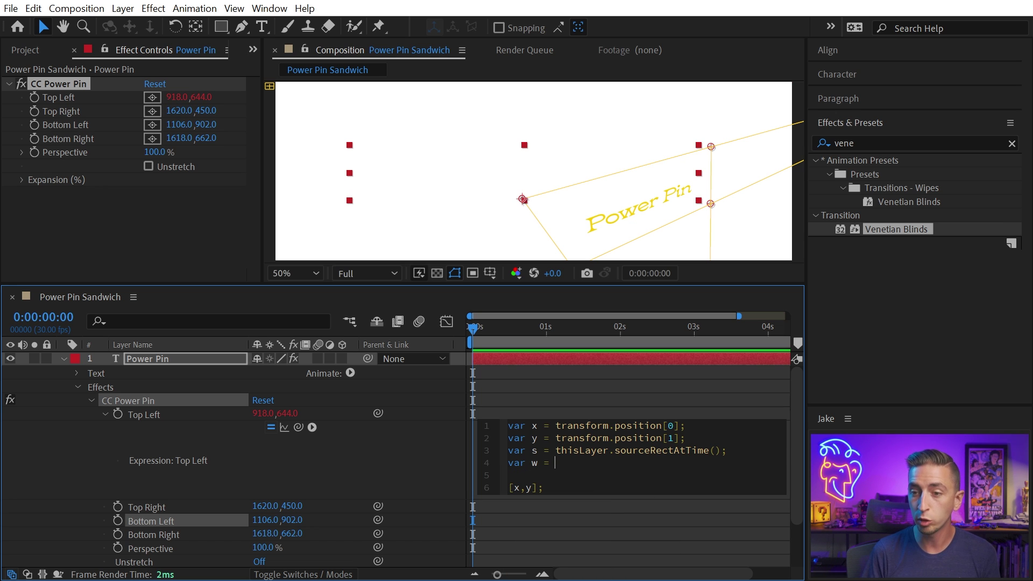
text( = s)
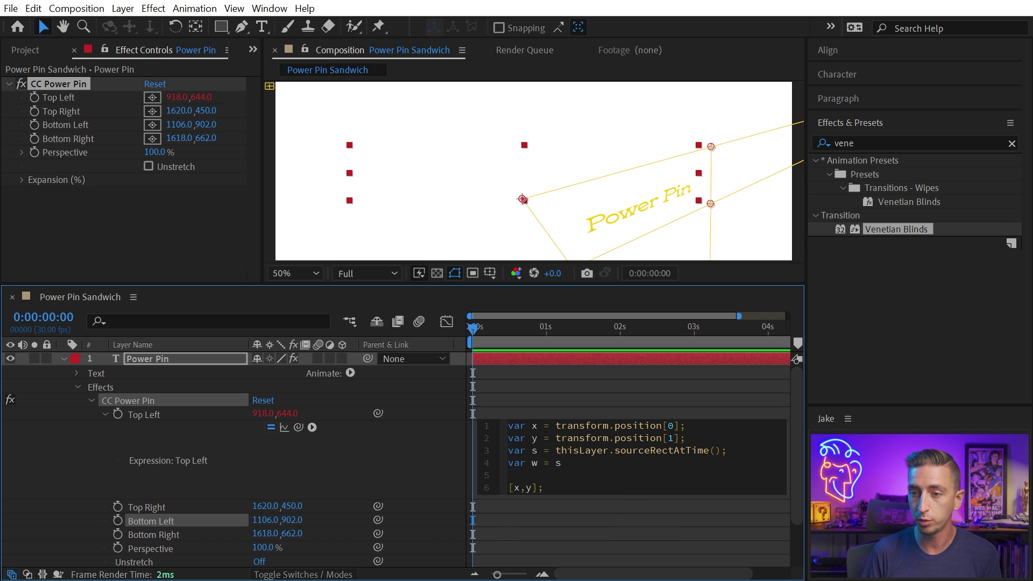
text(.width;)
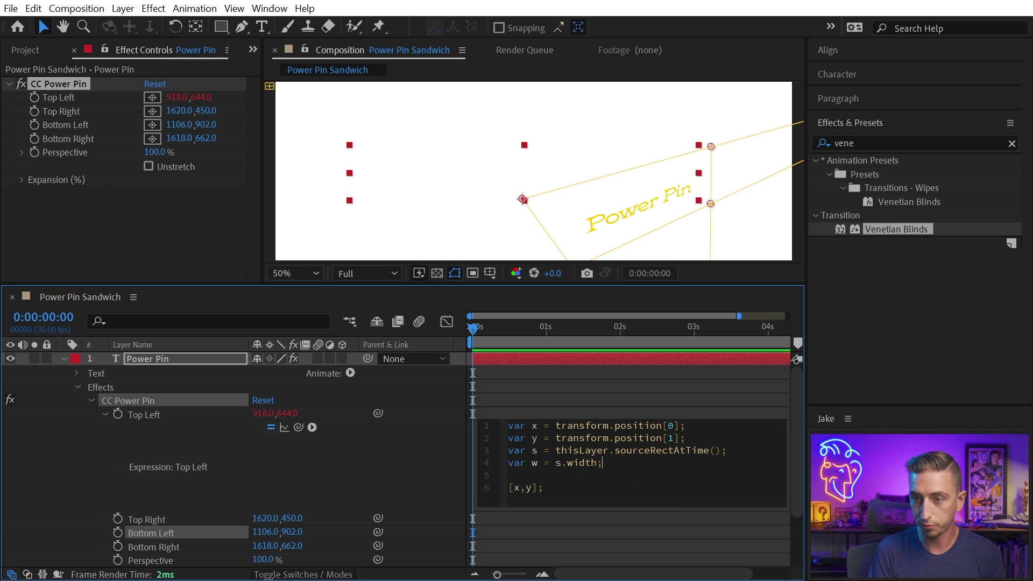
key(Return)
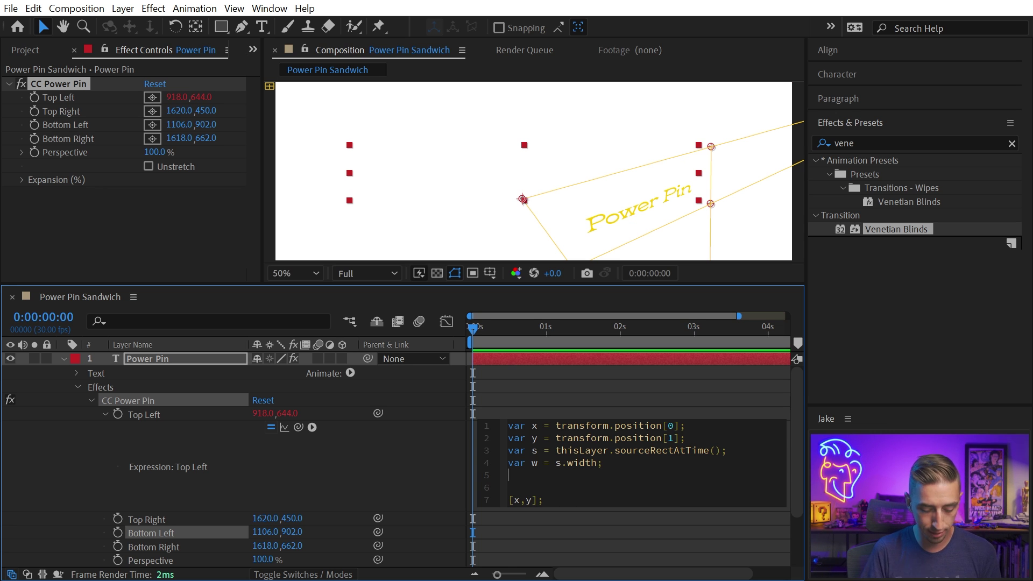
text(var h = s.)
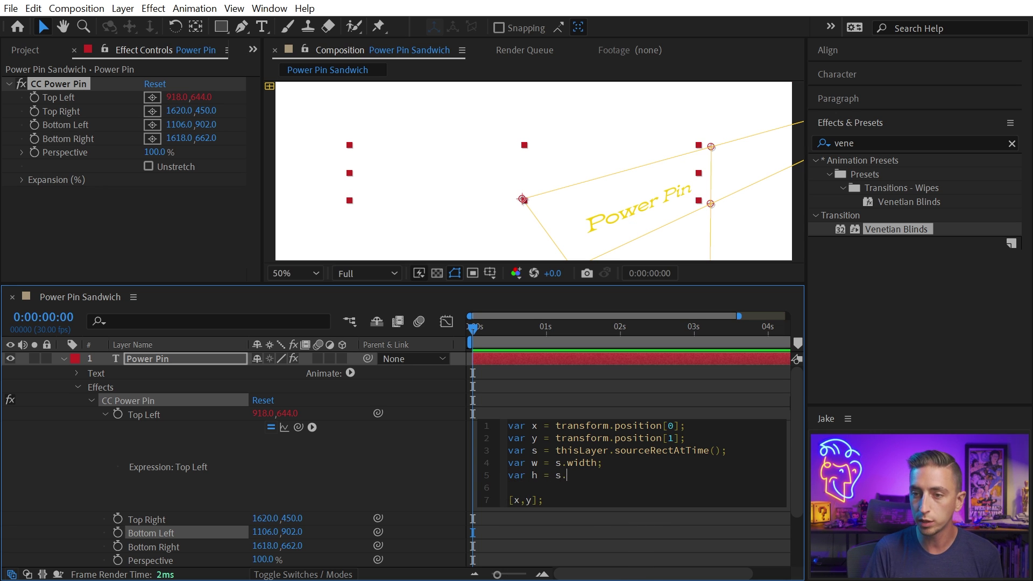
text(height;)
key(Return)
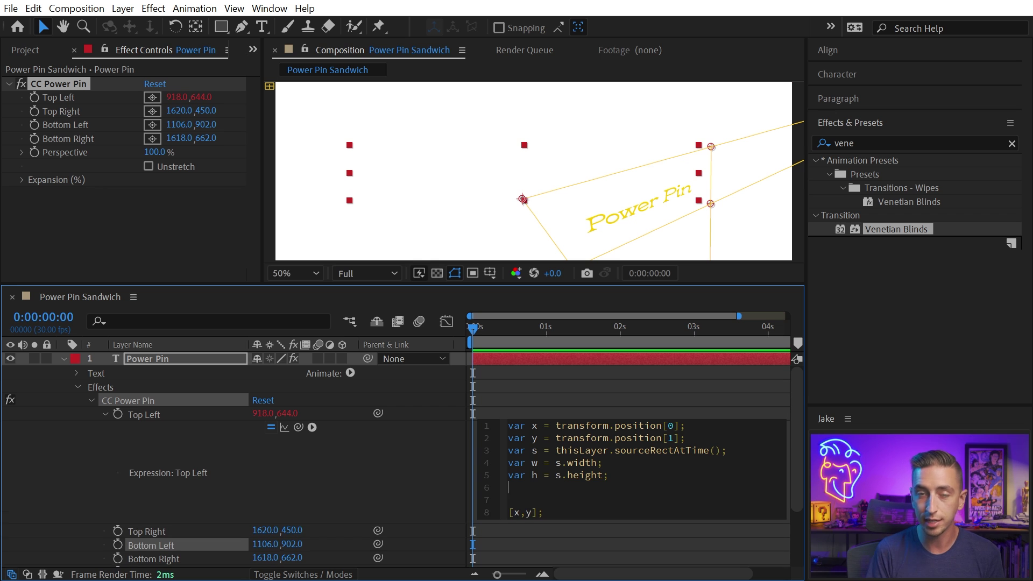
text(var t =)
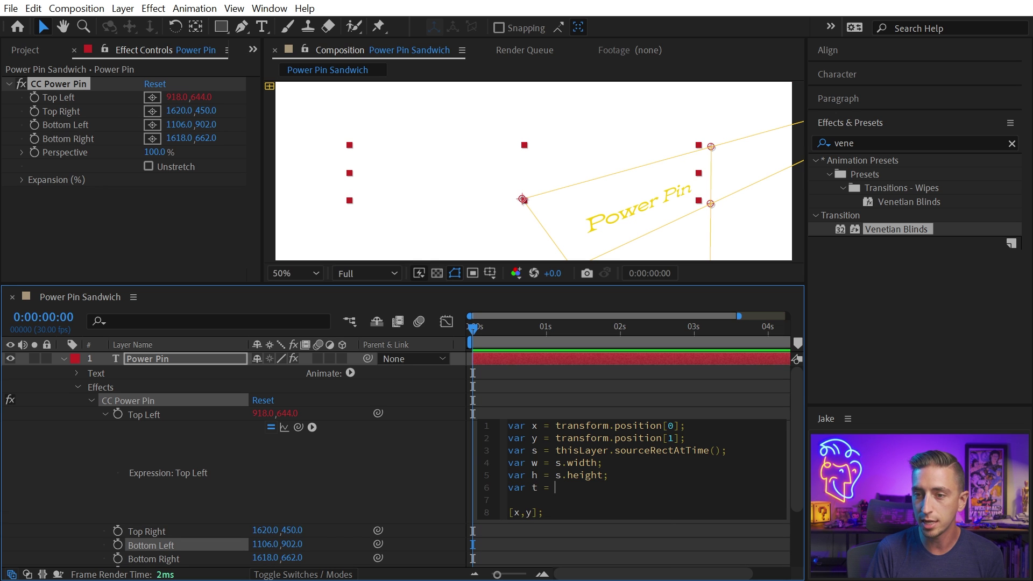
text( s.top;)
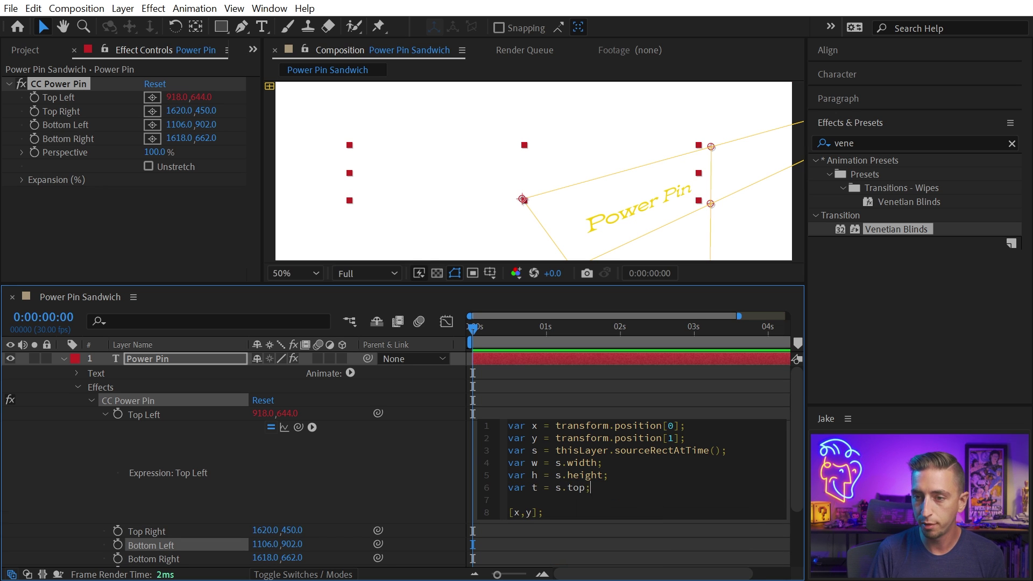
key(Return)
text(var l)
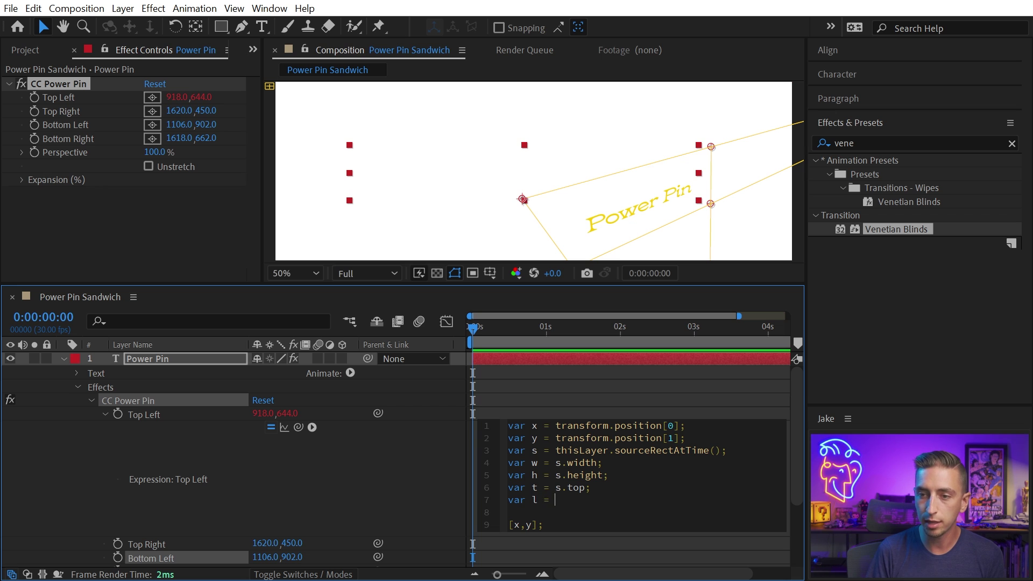
text( = s.)
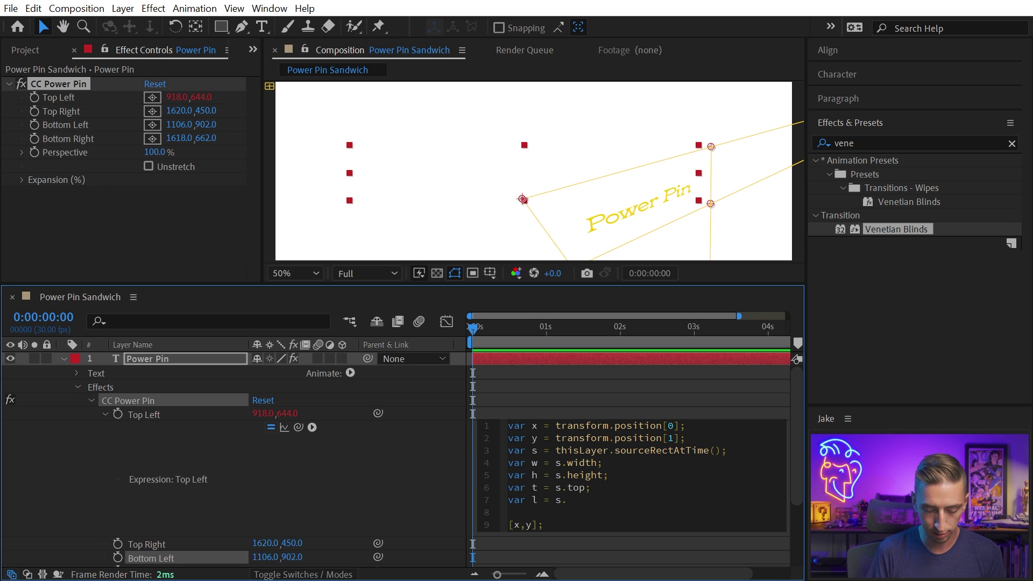
text(left;)
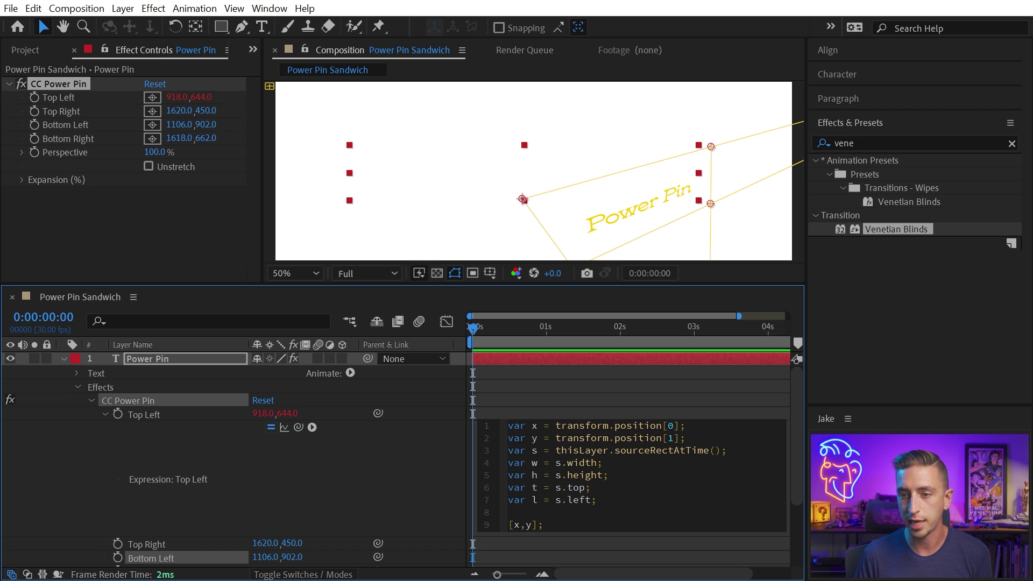
- Add the left offset +l to the x term of the Top Left expression
text(+l)
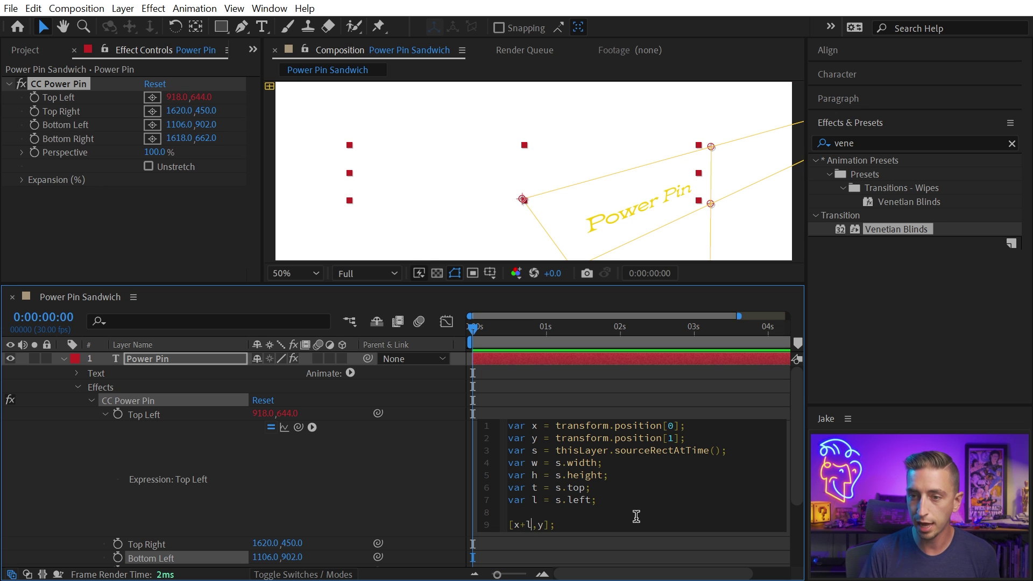
click(240, 478)
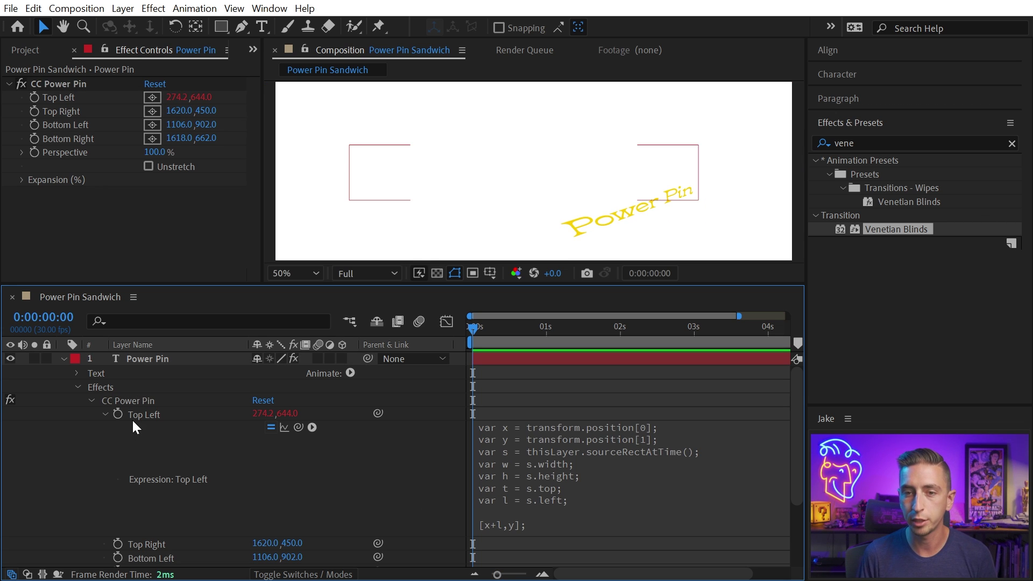
click(150, 411)
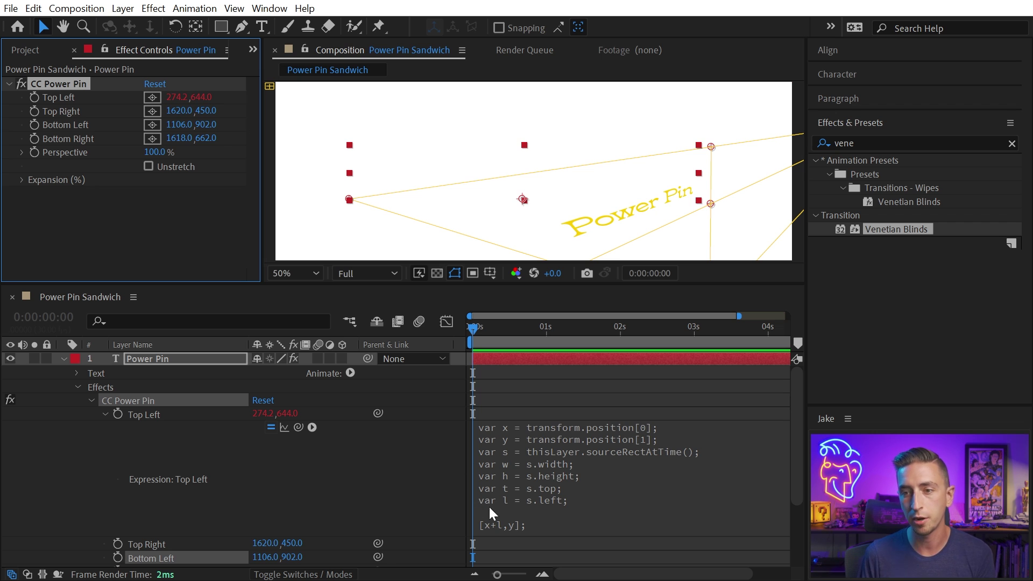
- Add the top offset +t so Top Left returns [x+l,y+t] at 274.2,442.8
click(543, 525)
key(ctrl+a)
click(544, 525)
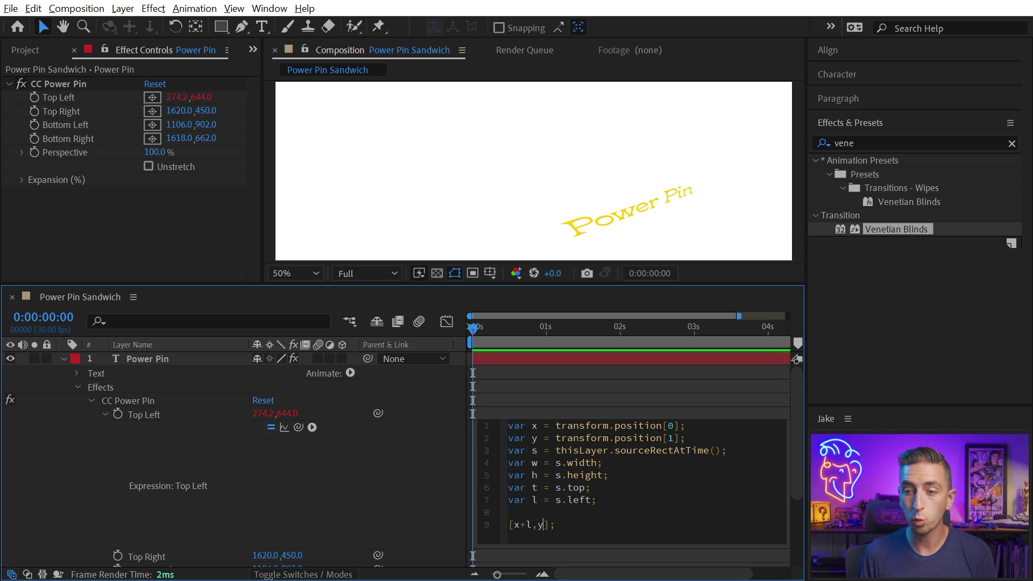
click(594, 201)
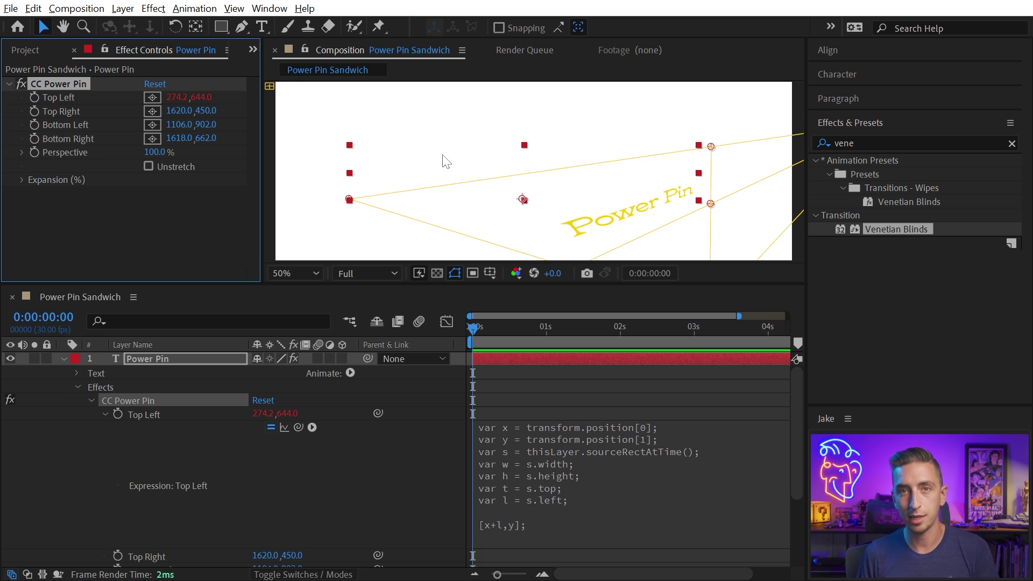
click(537, 533)
click(542, 524)
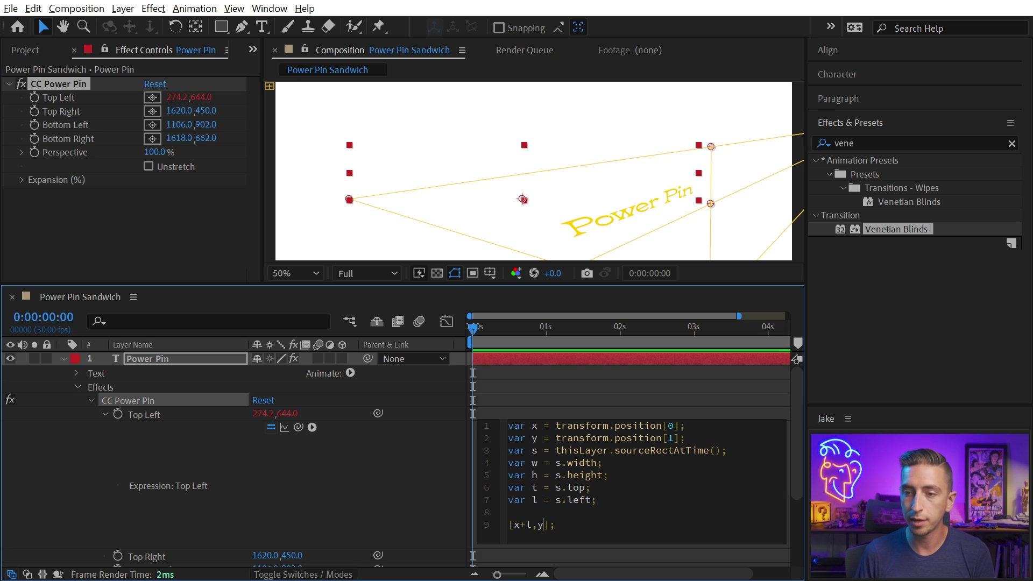
text(+t)
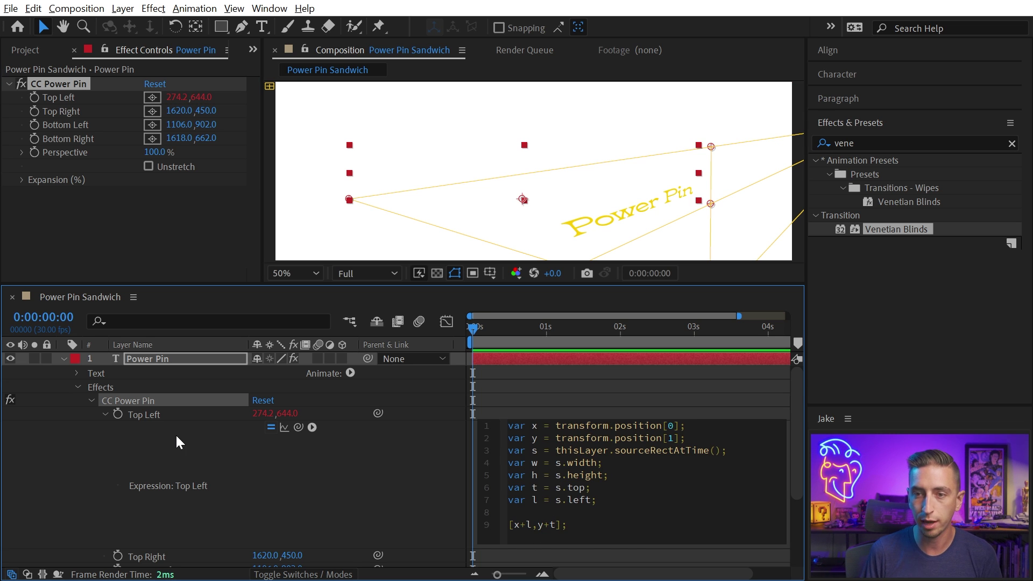
click(175, 437)
click(101, 386)
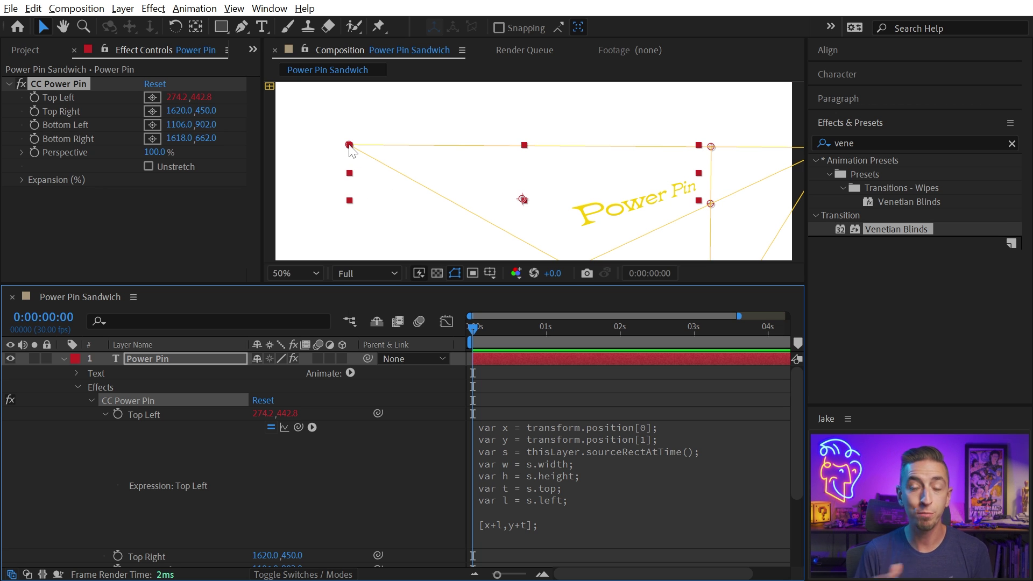
- Paste the corner expression into Top Right with +w on x, landing at 1572.0,442.8
click(628, 466)
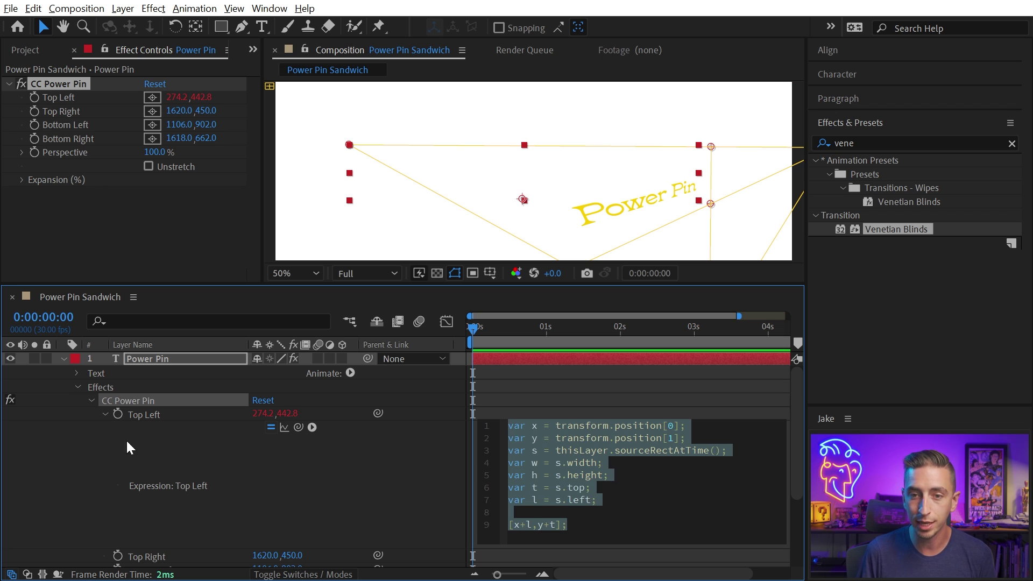
click(105, 415)
alt+click(117, 427)
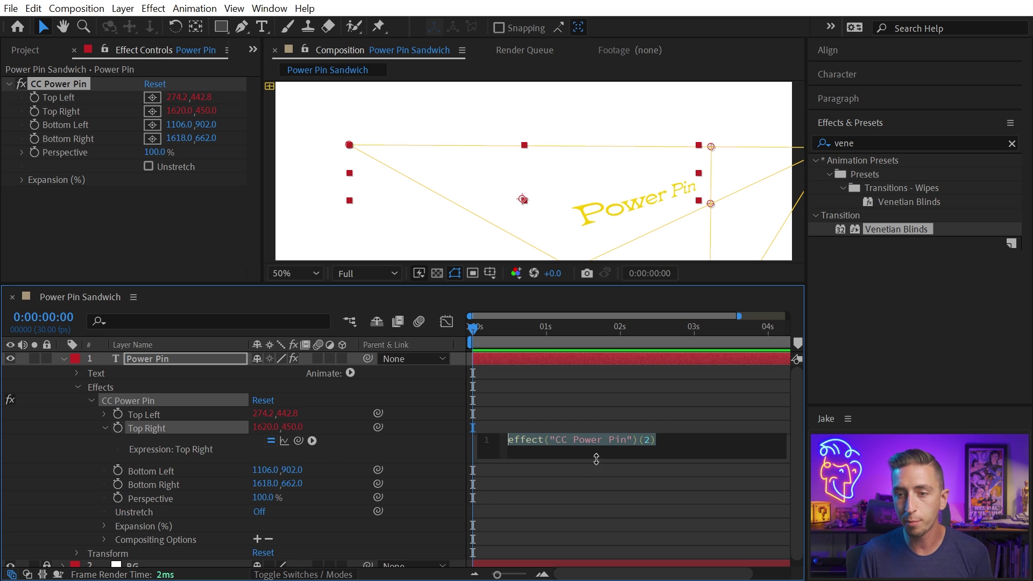
key(ctrl+v)
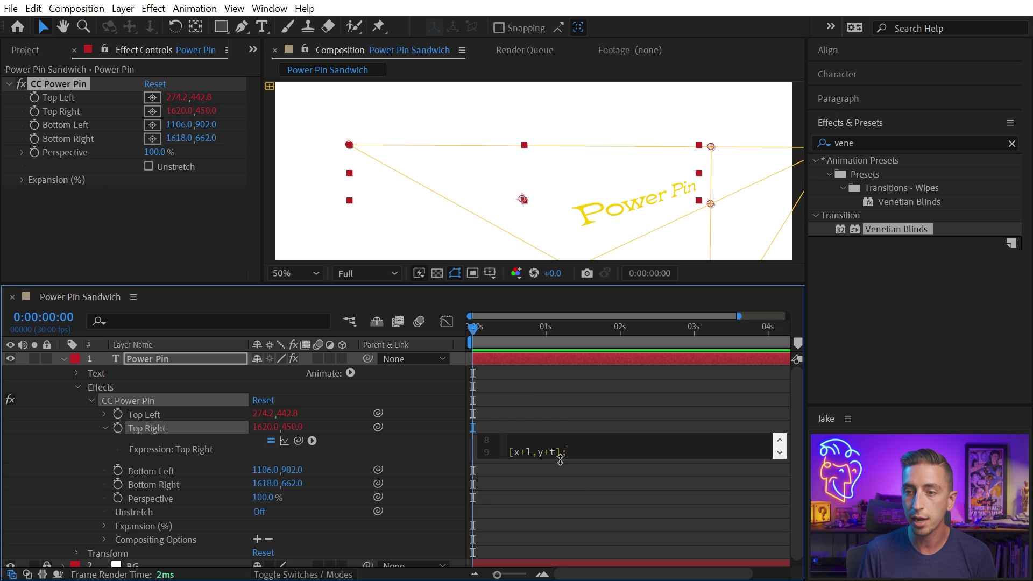
drag(560, 460, 562, 531)
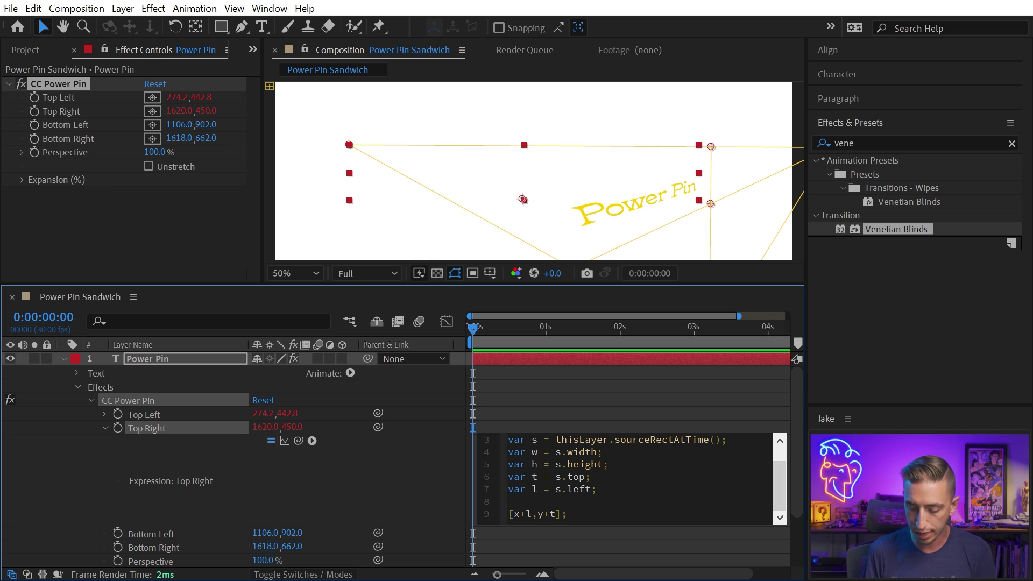
click(532, 513)
text(+w)
click(144, 425)
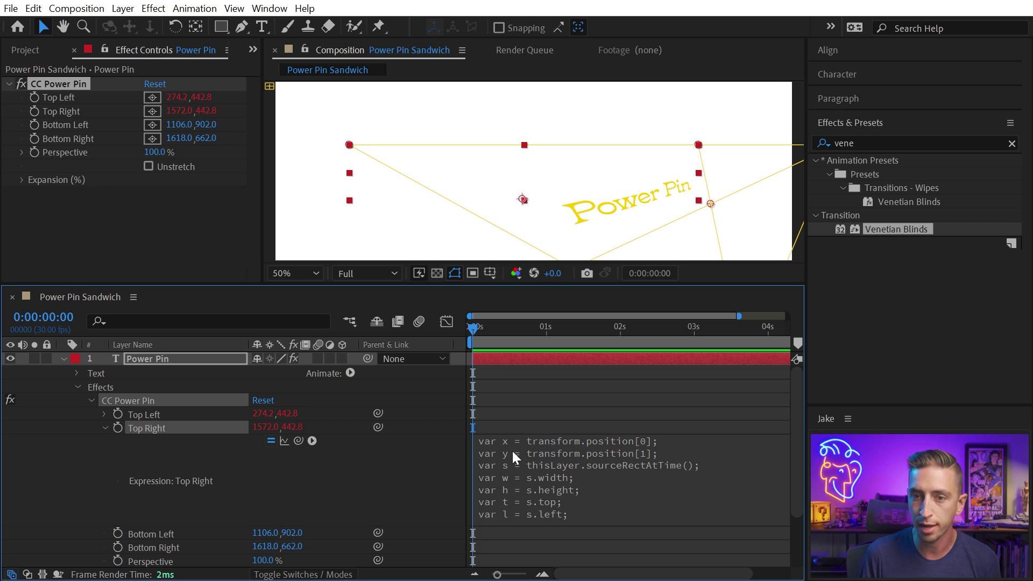
- Paste the corner expression into Bottom Left and add +h, returning [x+l,y+t+h]
click(106, 428)
alt+click(117, 440)
key(ctrl+v)
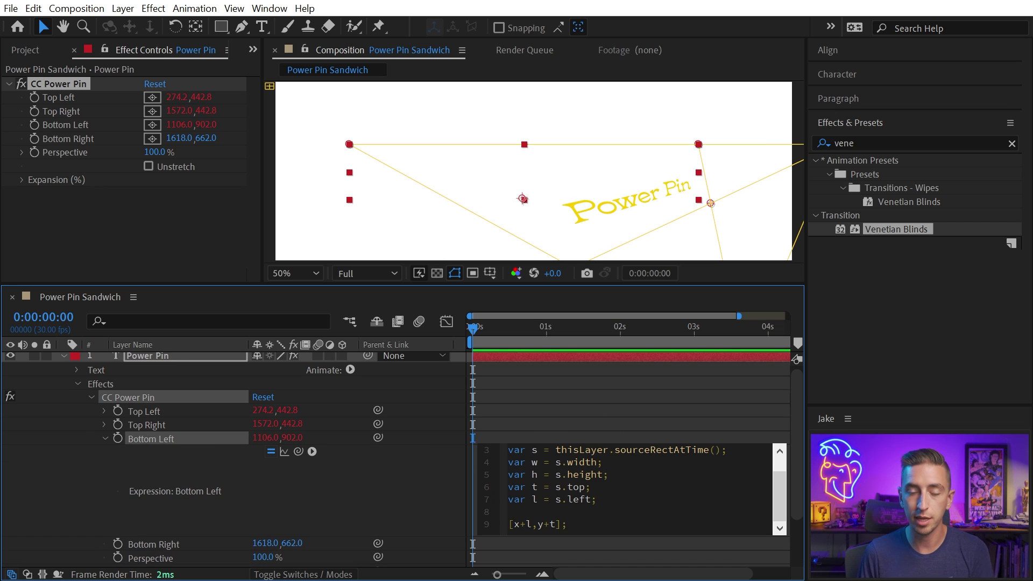
click(161, 445)
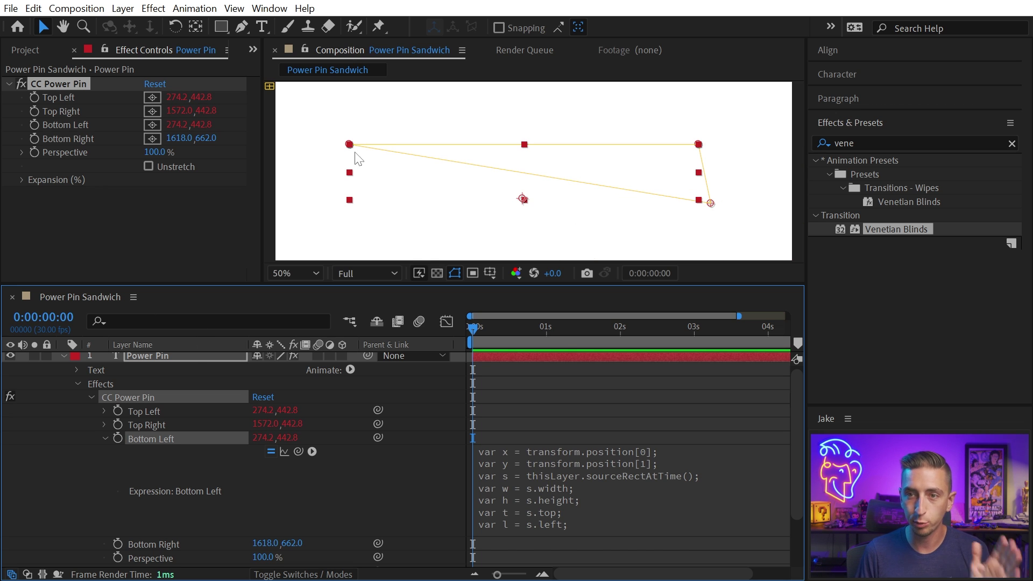
drag(538, 536, 538, 565)
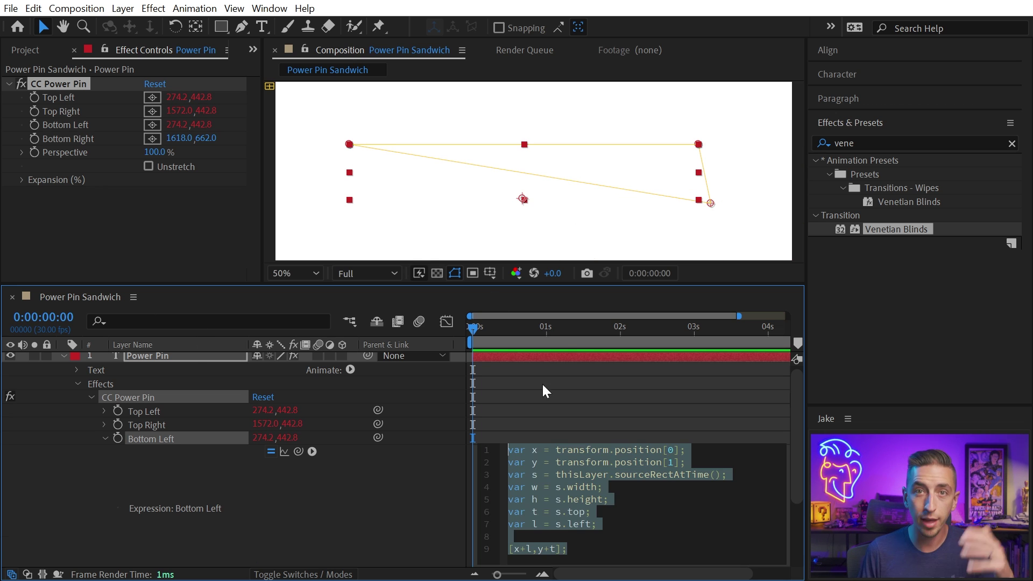
click(542, 536)
click(554, 549)
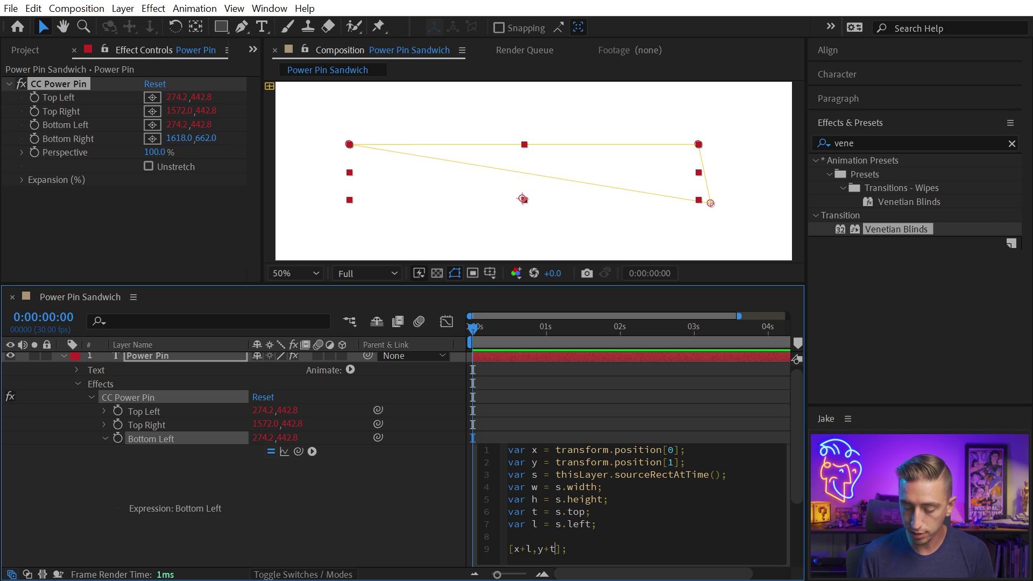
text(+h)
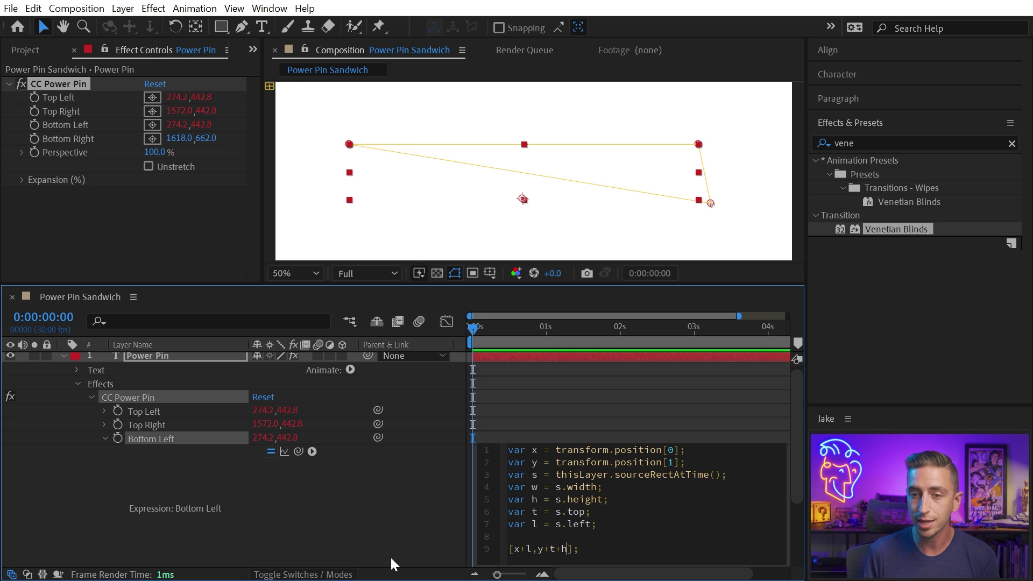
click(150, 437)
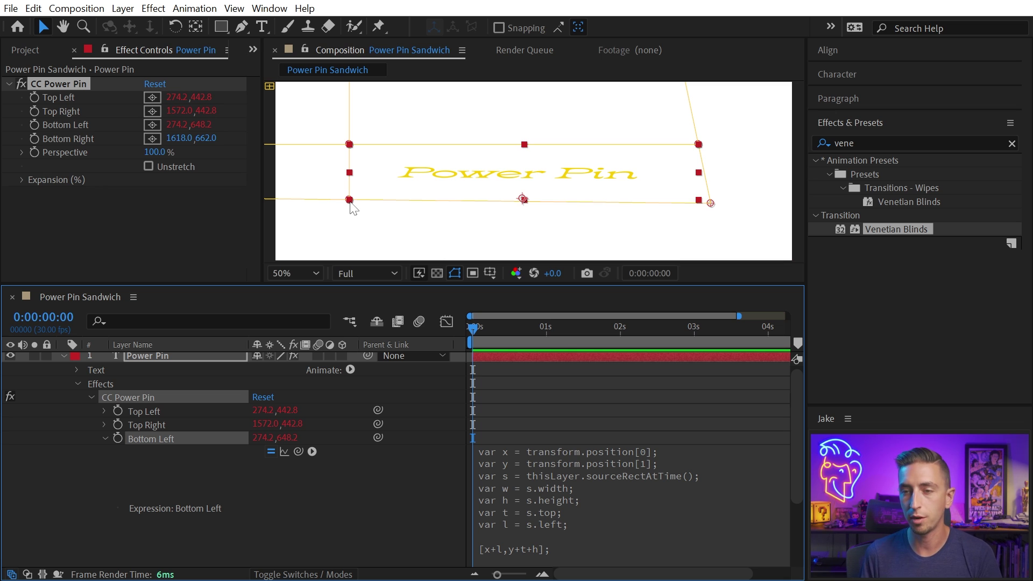
- Test removing the top offset, undo back to y+t+h, and copy the expression
click(530, 552)
click(548, 548)
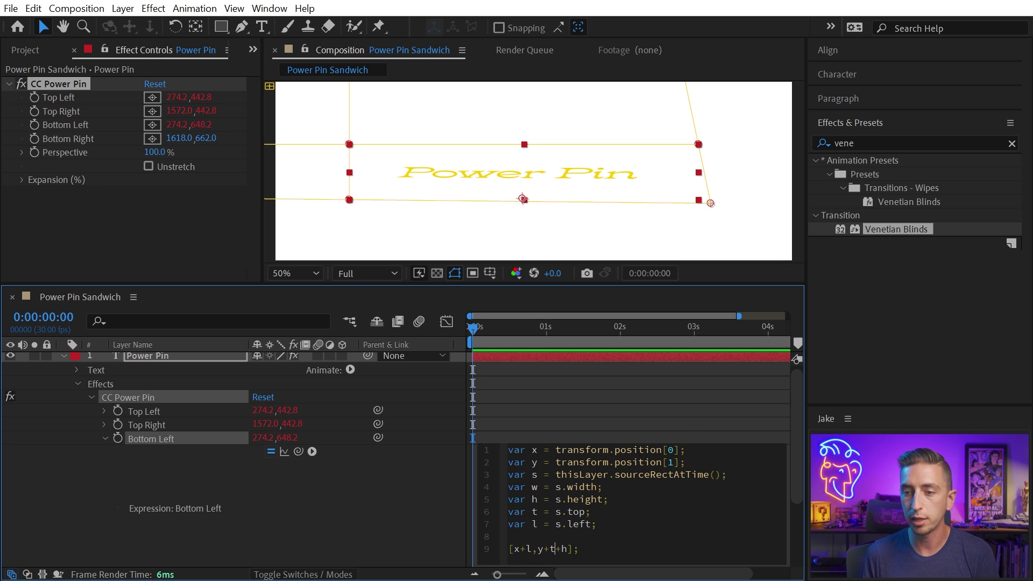
key(Delete)
key(Delete)
key(Delete)
key(Delete)
click(143, 440)
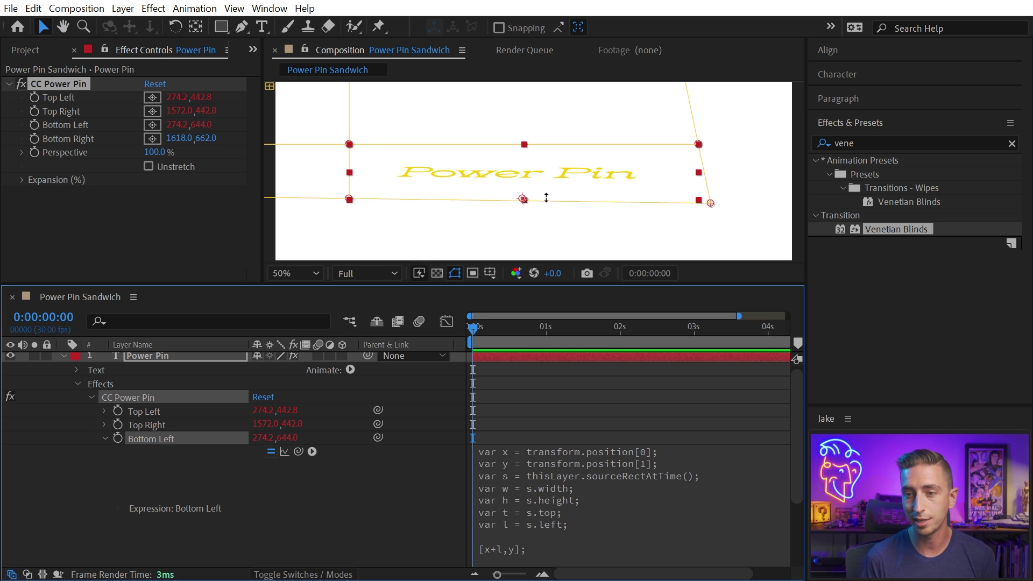
key(ctrl+z)
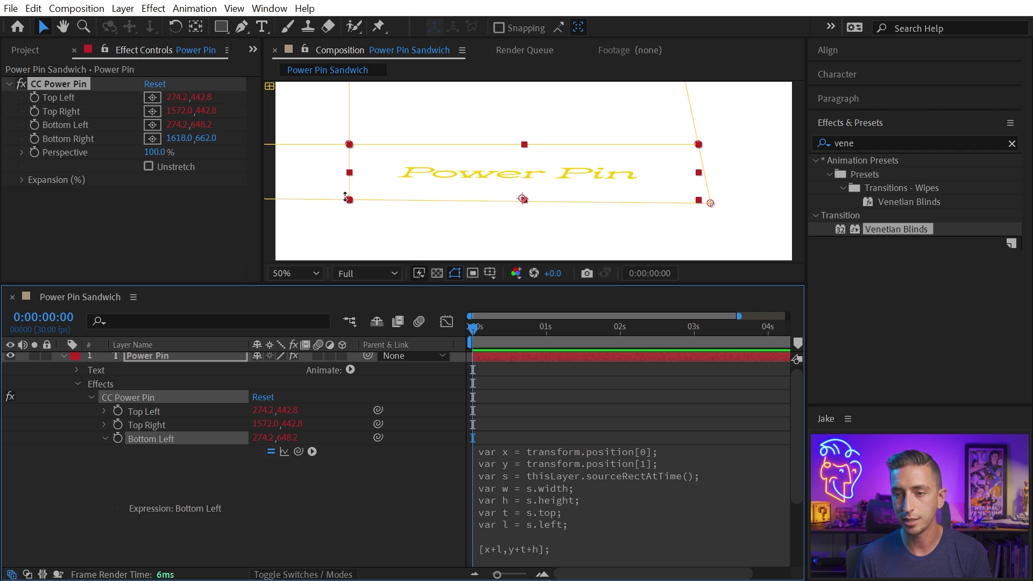
click(591, 512)
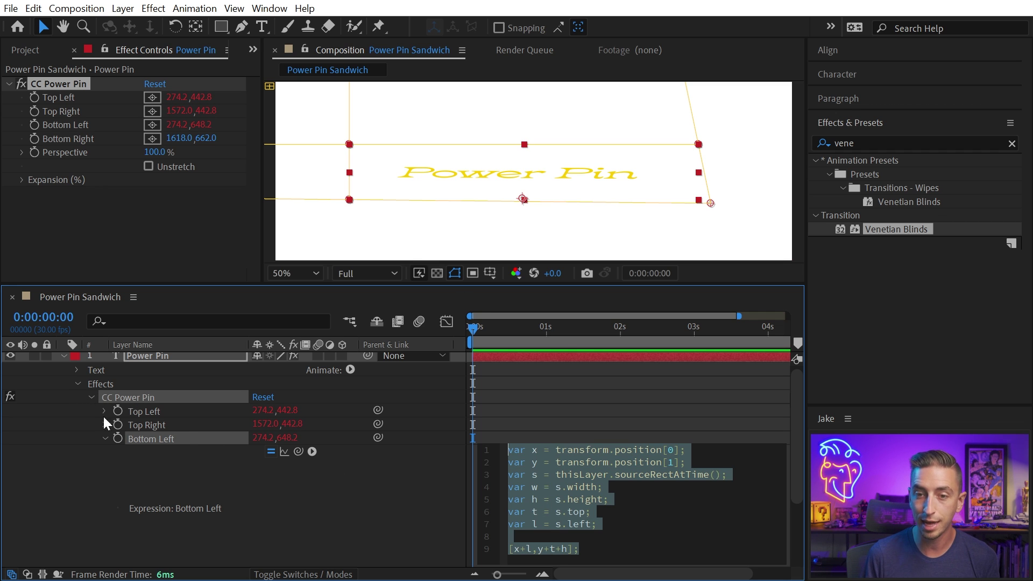
click(105, 440)
- Paste the expression into Bottom Right with +w, returning [x+l+w,y+t+h] at 1572.0,648.2
alt+click(118, 455)
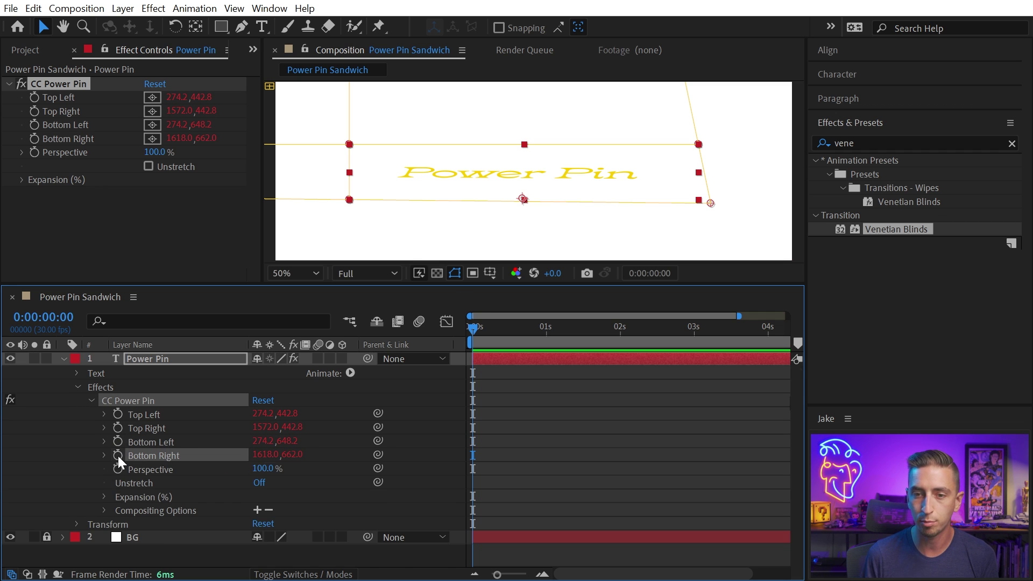
key(ctrl+v)
drag(560, 490, 567, 495)
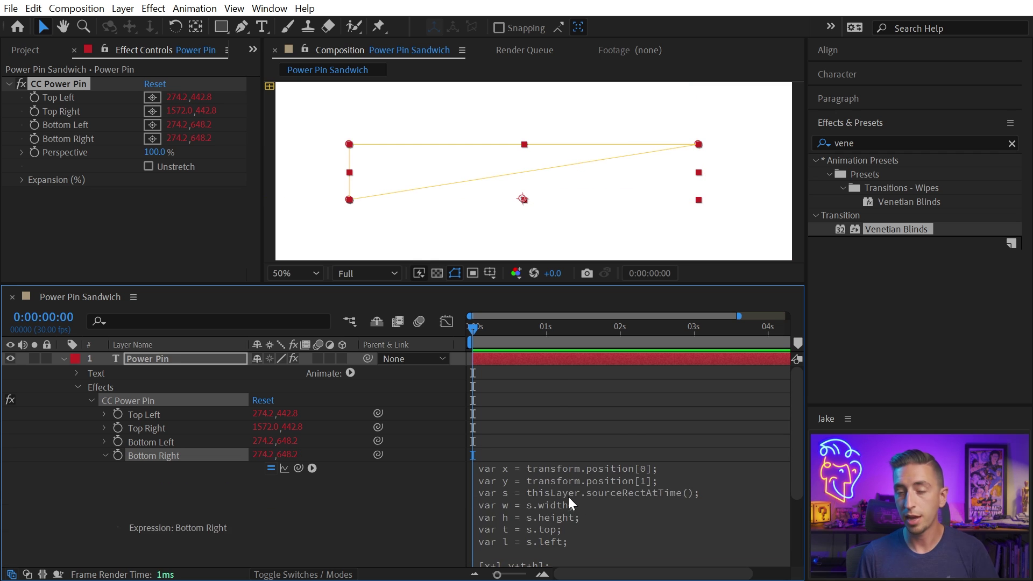
click(548, 487)
click(526, 484)
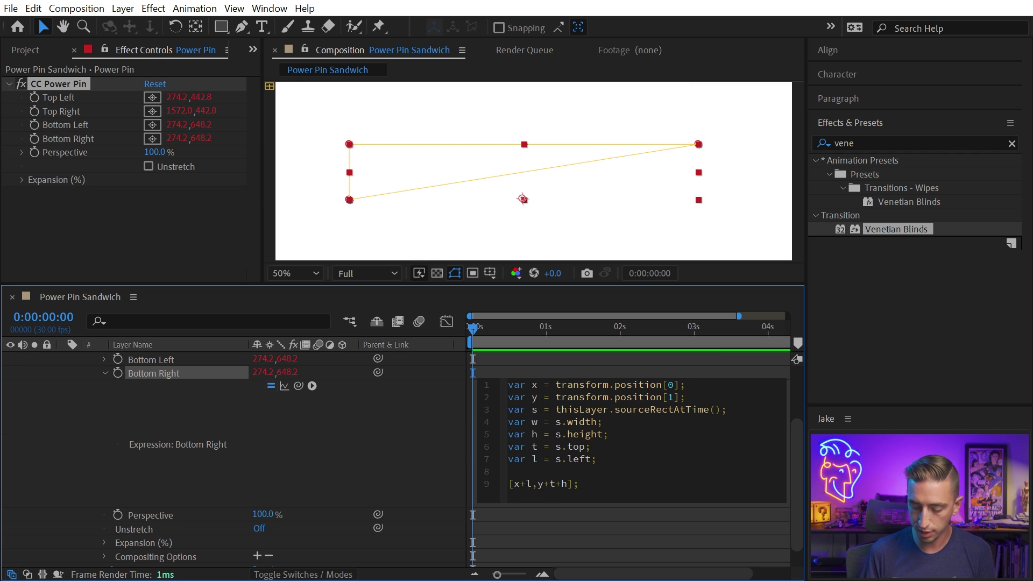
text(+w)
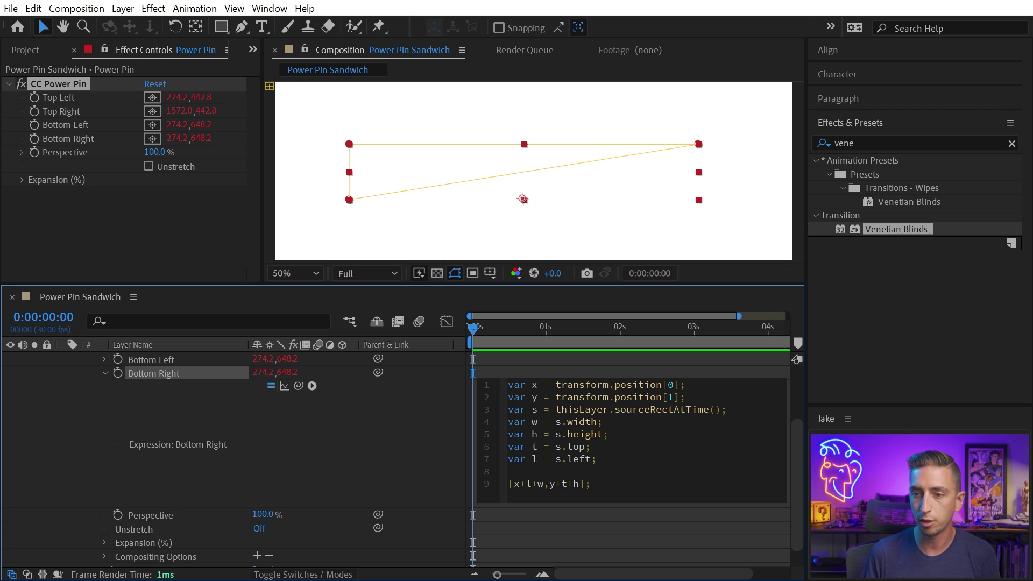
click(166, 375)
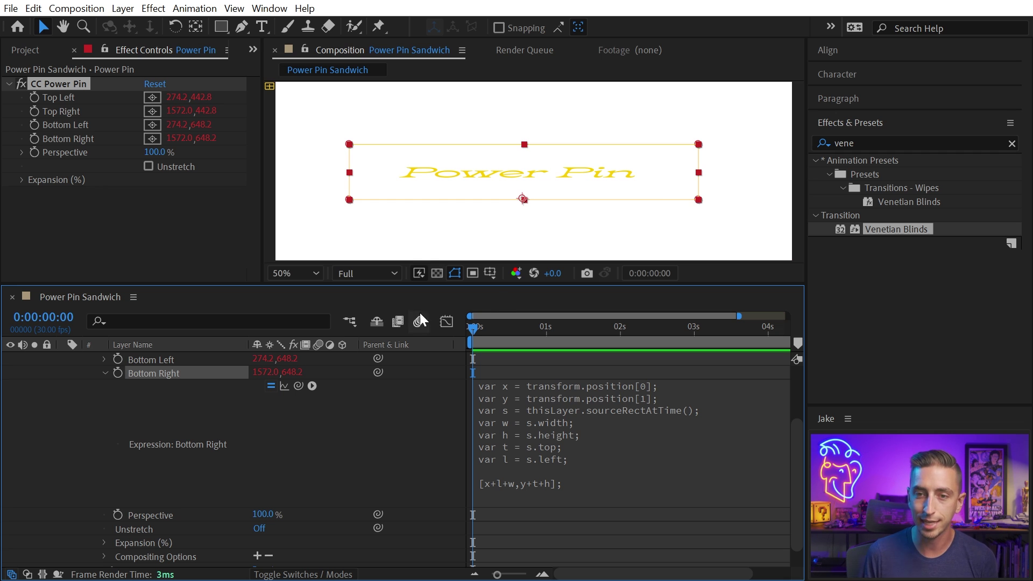
click(107, 373)
- Set the text to 282 px and turn on Unstretch in CC Power Pin
click(774, 229)
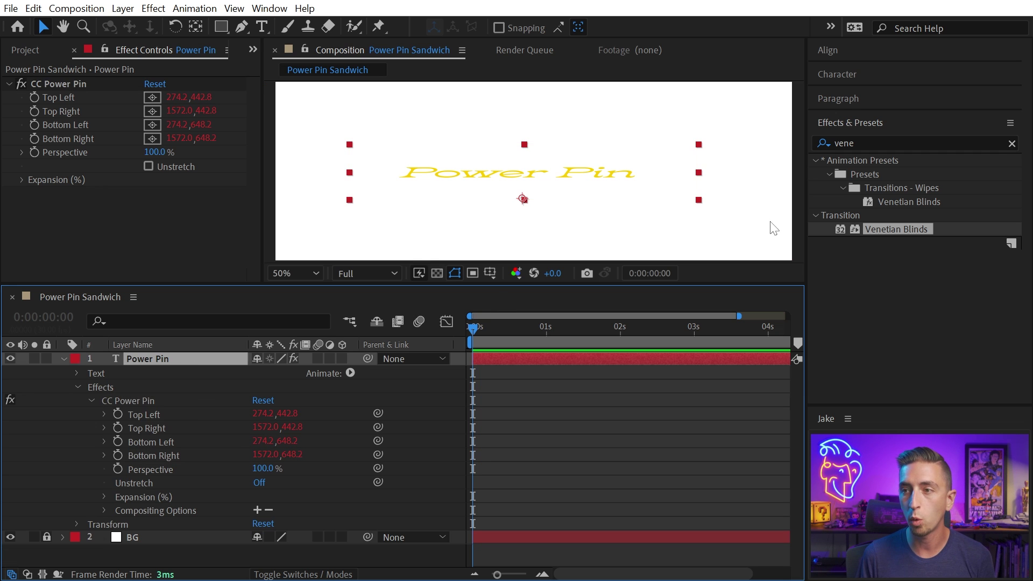
click(846, 84)
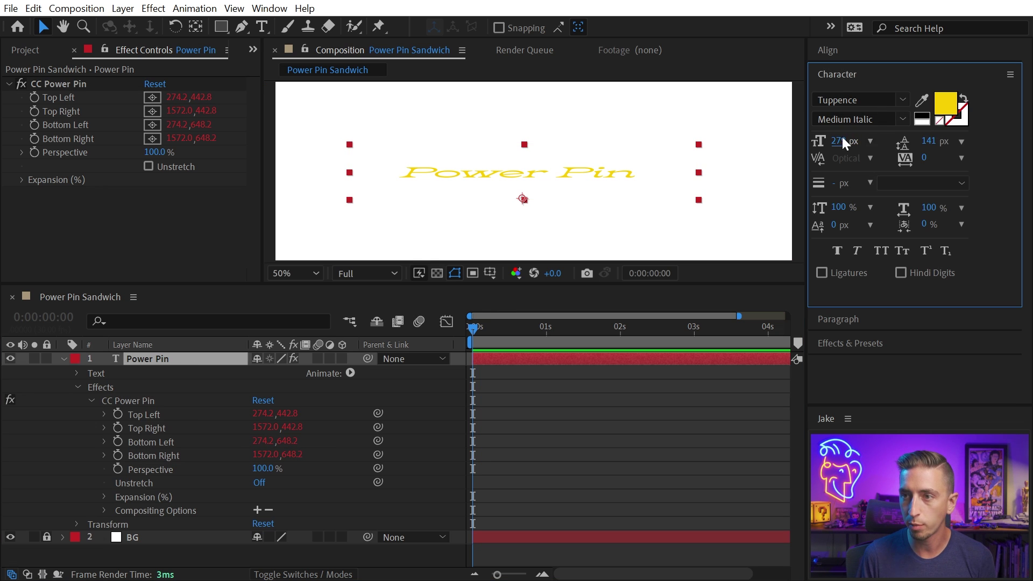
drag(837, 140, 824, 141)
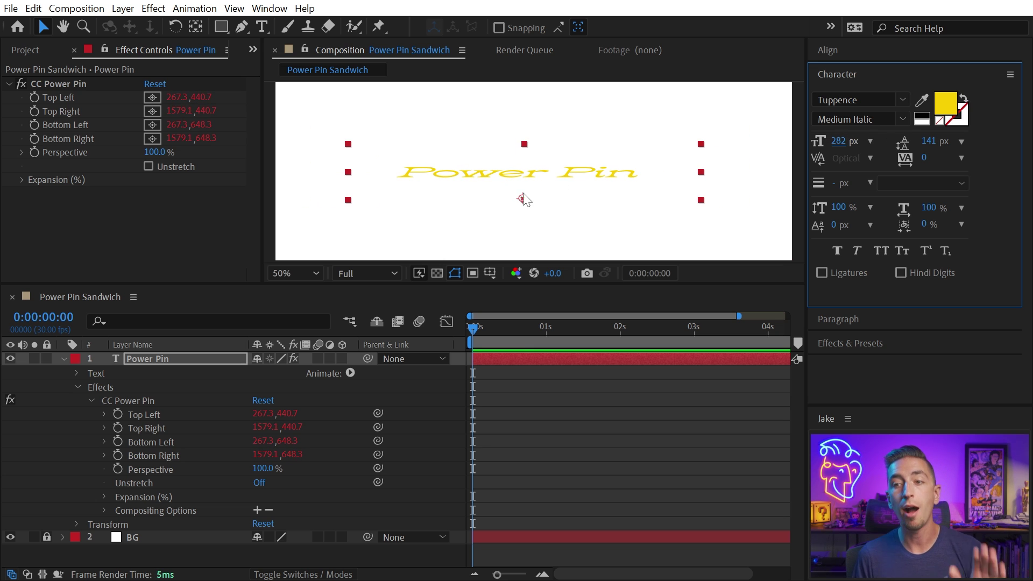
click(150, 166)
key(comma)
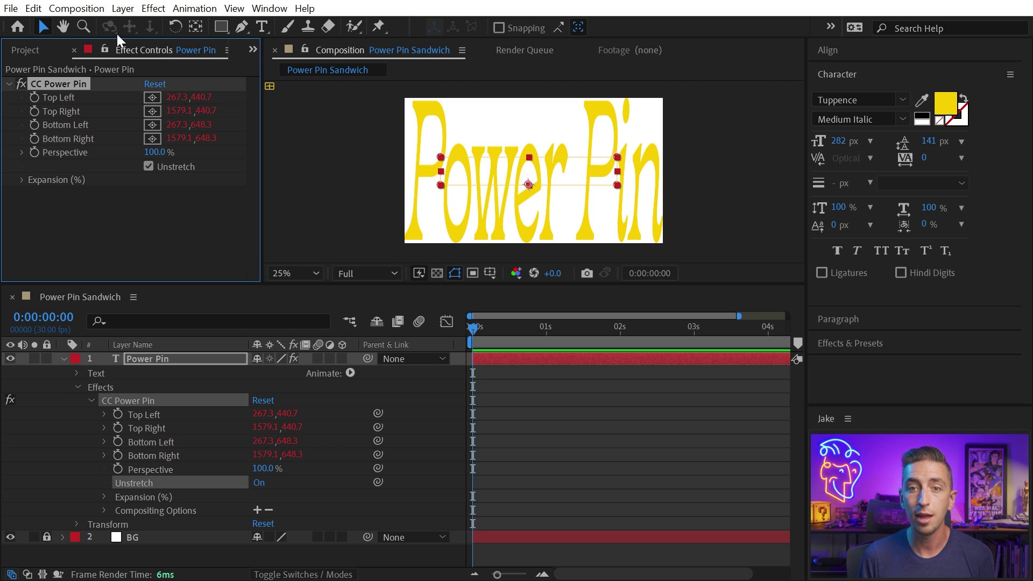
- Duplicate CC Power Pin, turn Unstretch off on the copy, and move the text layer
click(59, 85)
key(ctrl+d)
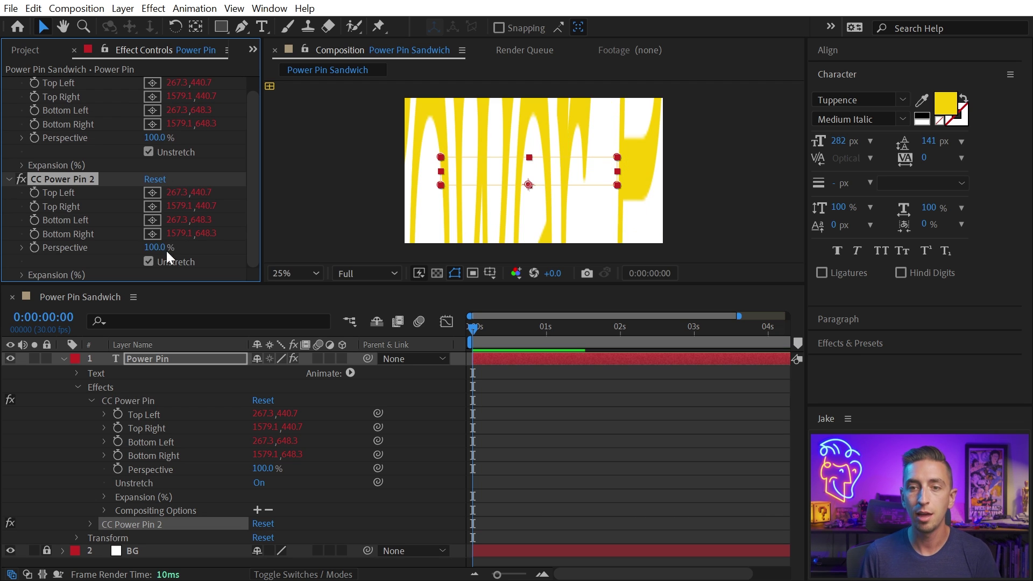
click(148, 262)
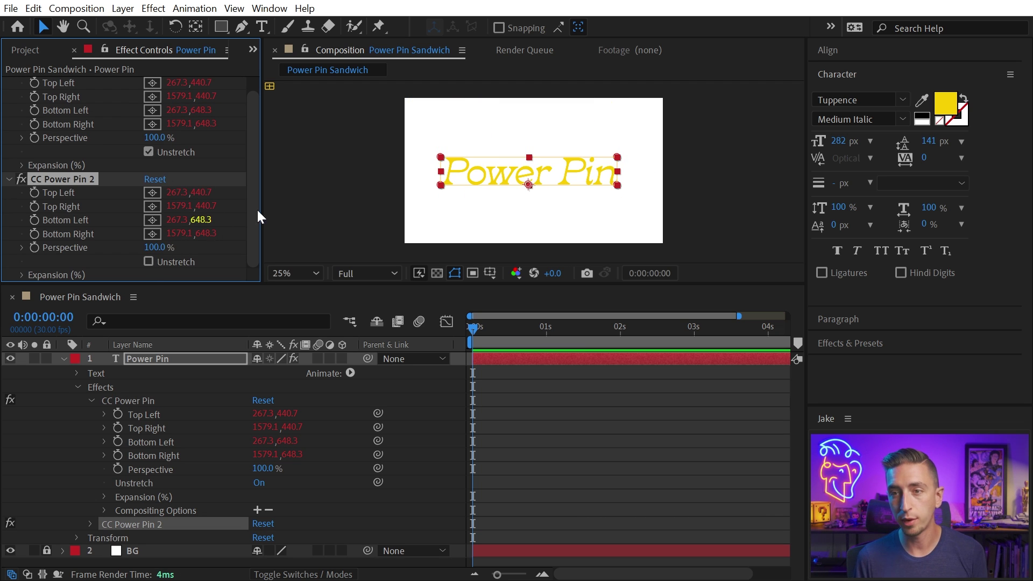
click(498, 221)
click(503, 172)
mouse_move(515, 207)
mouse_down()
mouse_move(485, 179)
mouse_move(531, 219)
mouse_up()
click(71, 181)
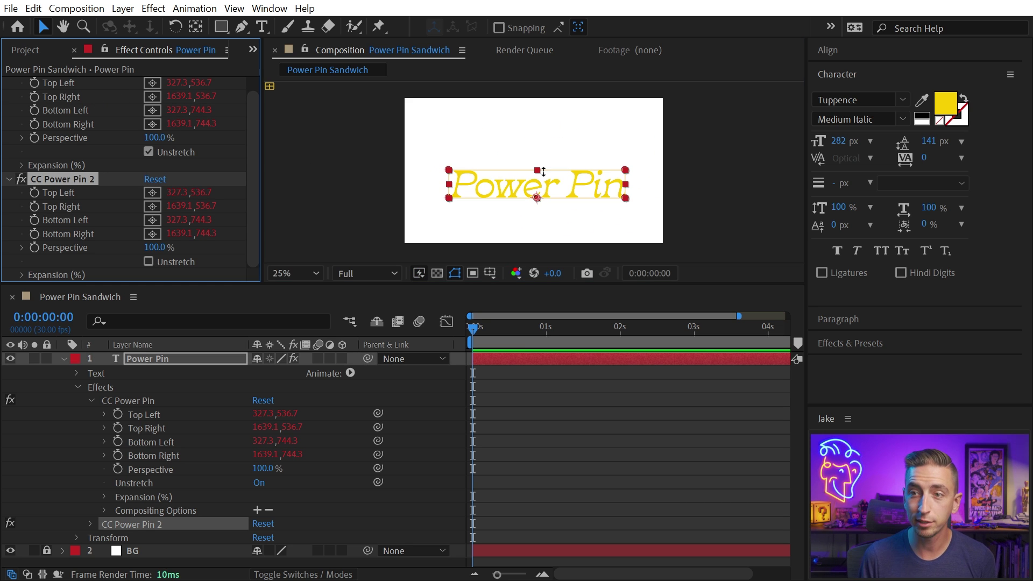
scroll(586, 211, up, 2)
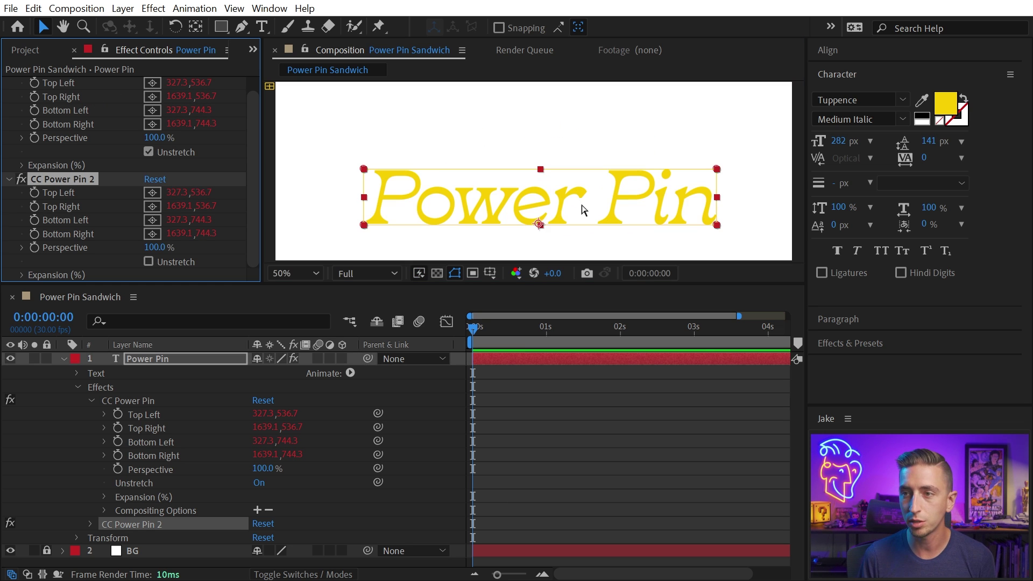
- Retype the Power Pin text as 'Anything Else'
double_click(495, 203)
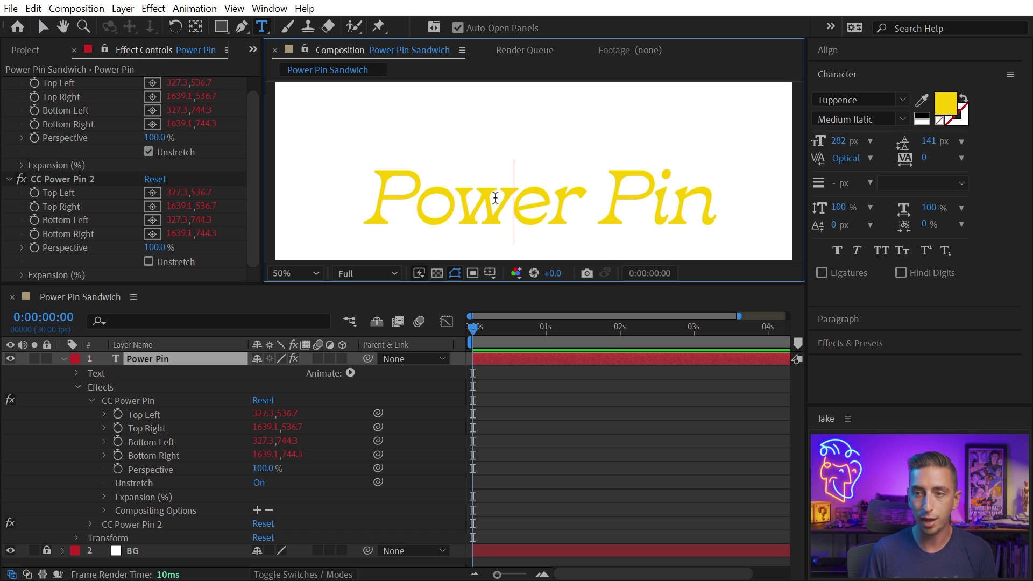
text(Anything Else)
key(Escape)
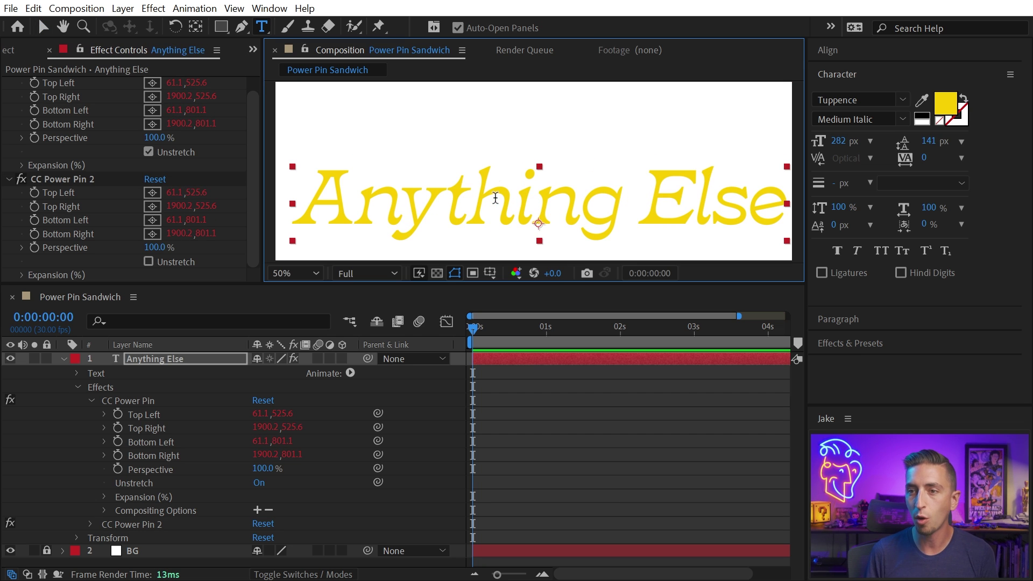
click(92, 180)
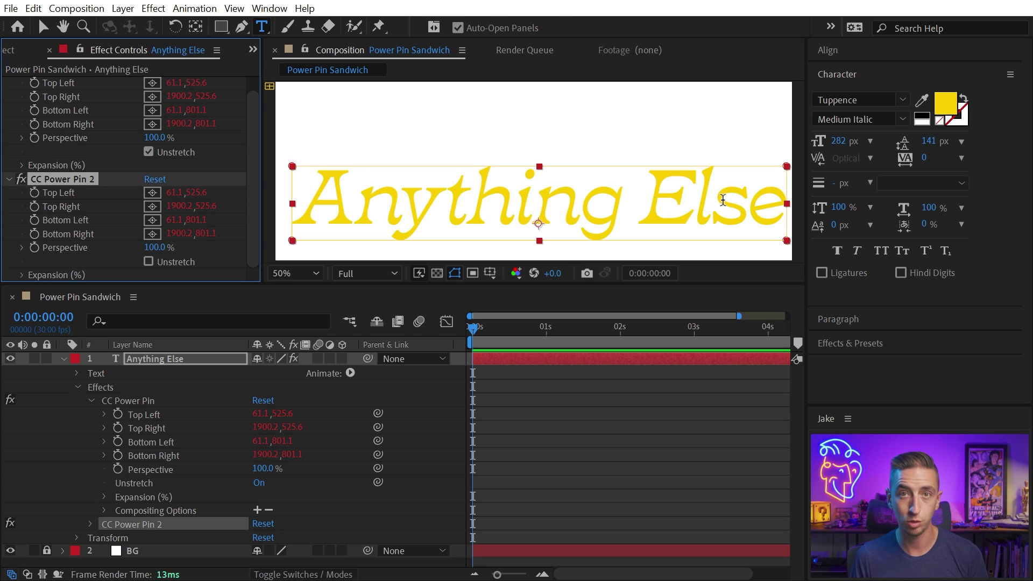
- Move the Anything Else text higher and scrub its font size smaller
key(e)
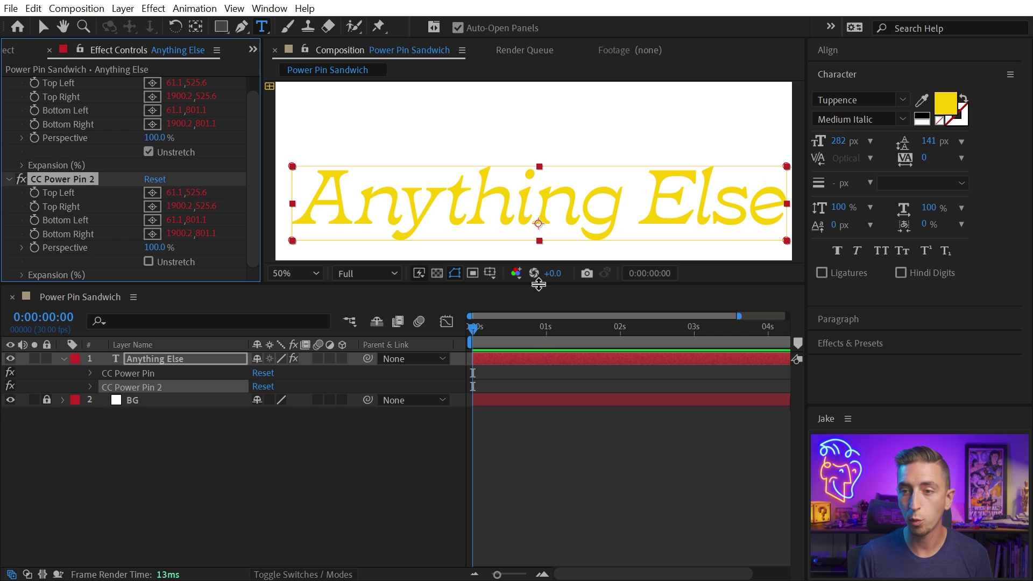
key(e)
drag(538, 289, 572, 403)
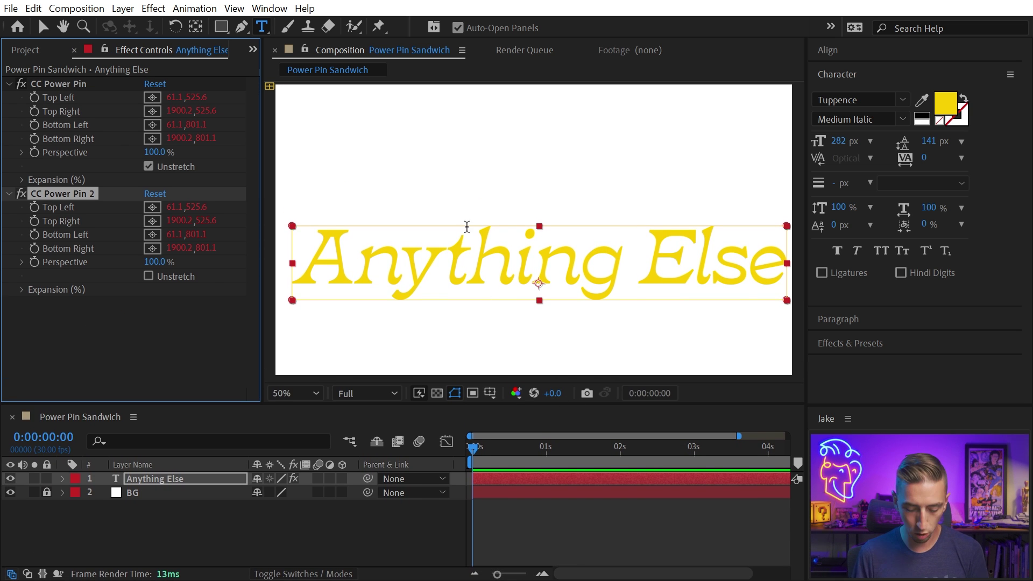
click(43, 26)
click(492, 200)
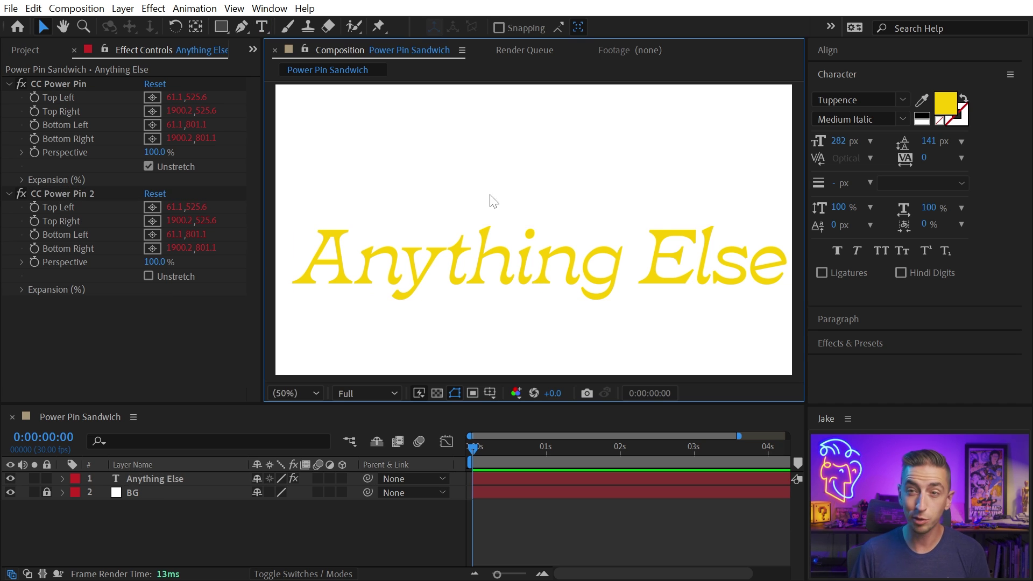
click(512, 253)
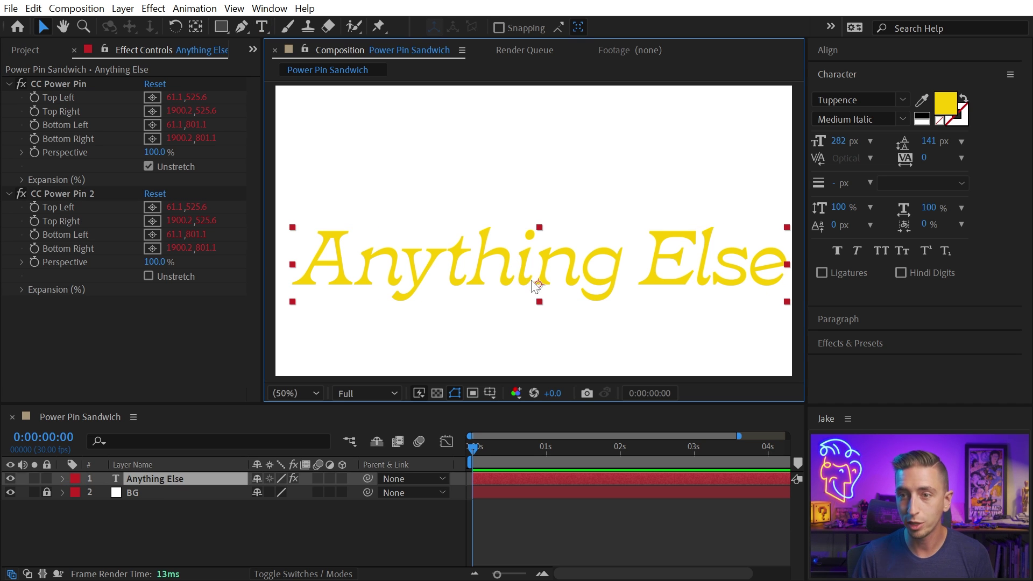
drag(592, 270, 594, 236)
drag(842, 146, 608, 237)
- Apply Solid Composite between the two CC Power Pins with a blue colour
click(860, 346)
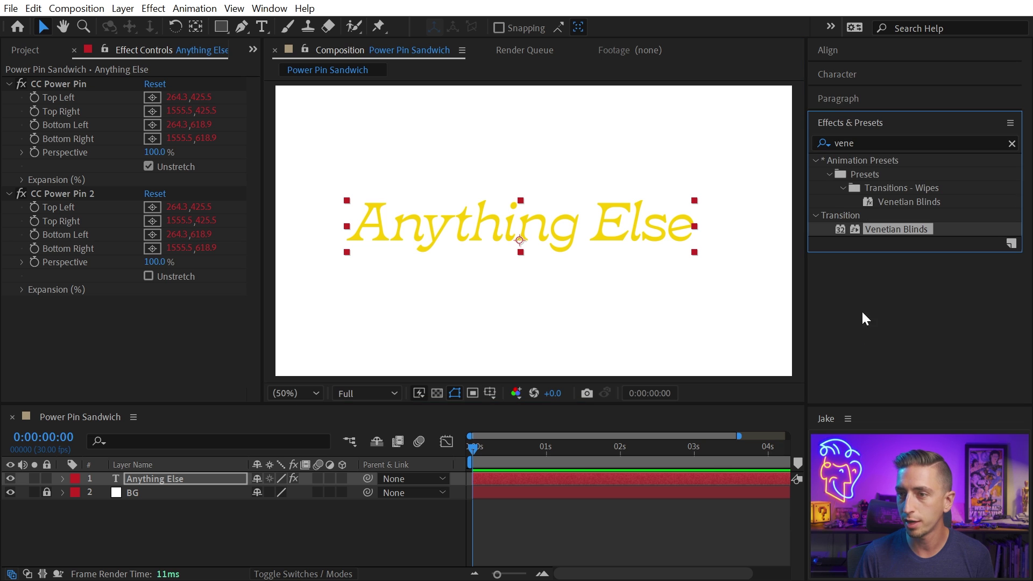
click(874, 141)
text(solid)
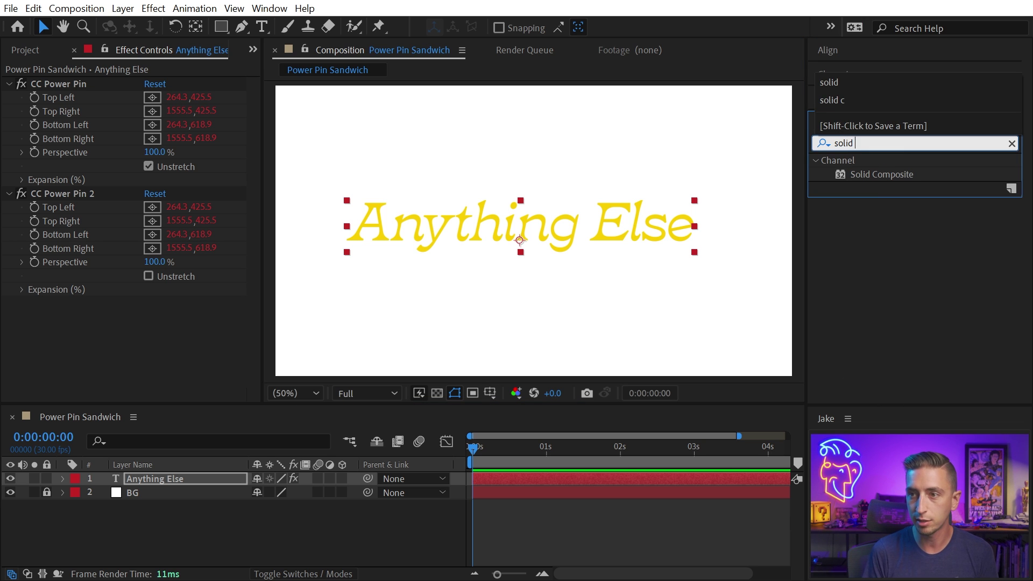
drag(880, 175, 98, 190)
click(149, 221)
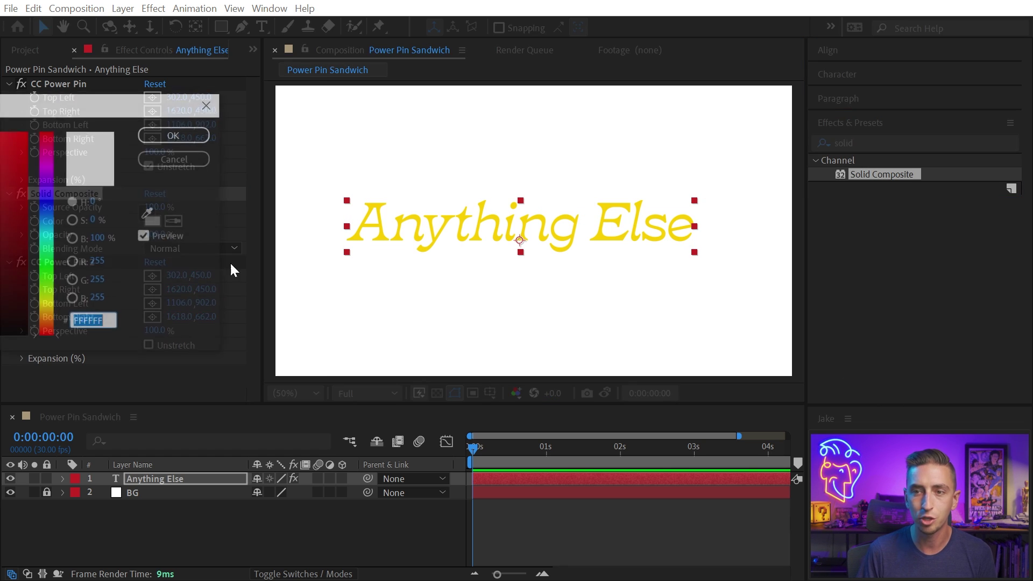
drag(24, 233, 48, 219)
click(168, 135)
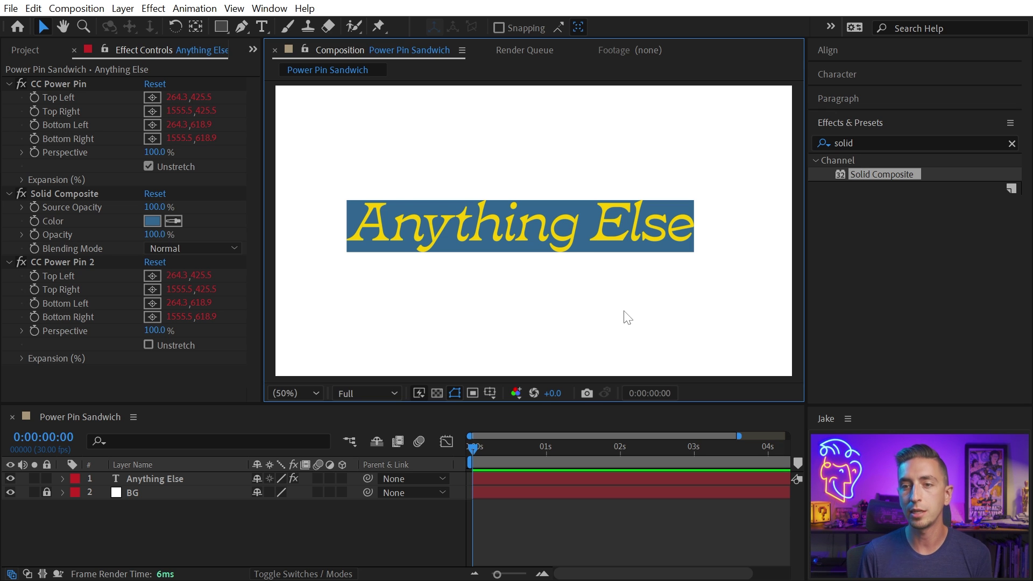
- Try left alignment on the Anything Else text, then restore centred alignment
click(573, 240)
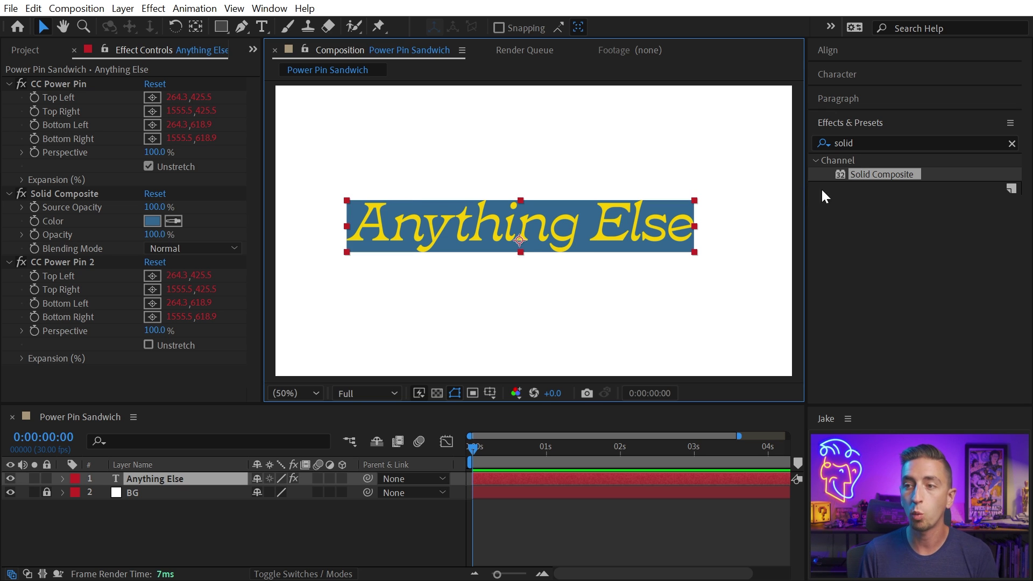
click(844, 99)
click(822, 120)
click(840, 121)
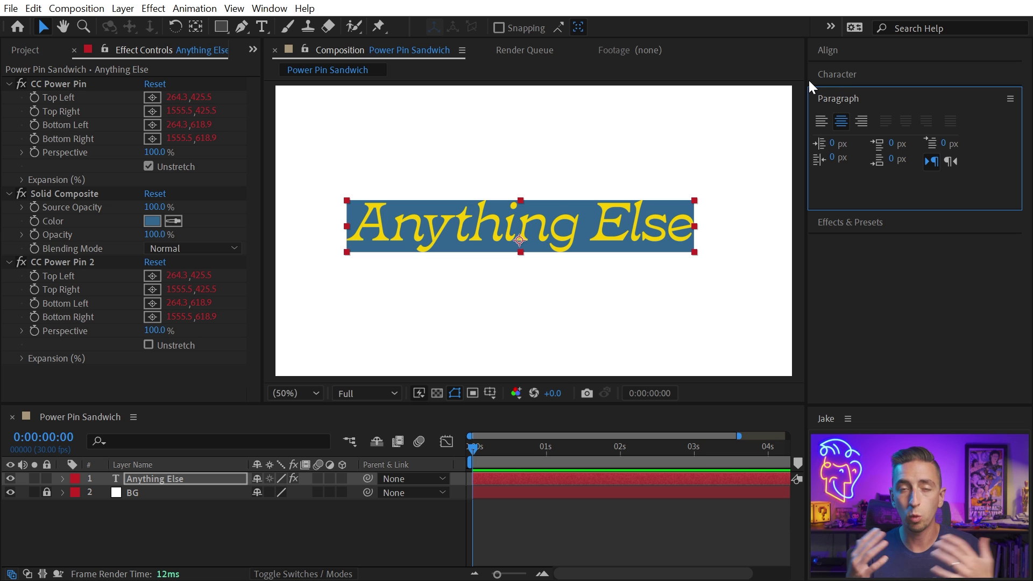
click(440, 199)
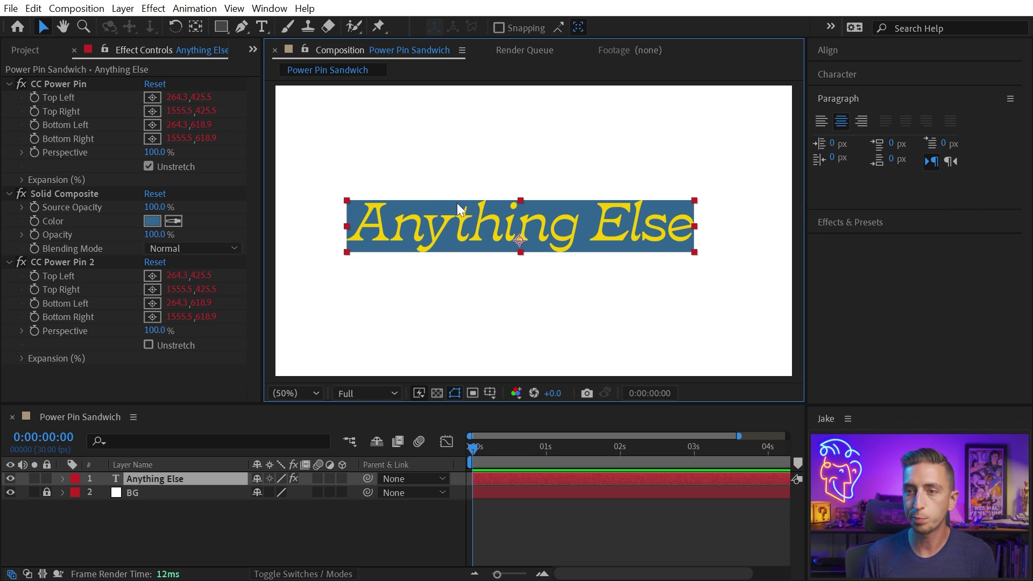
click(83, 264)
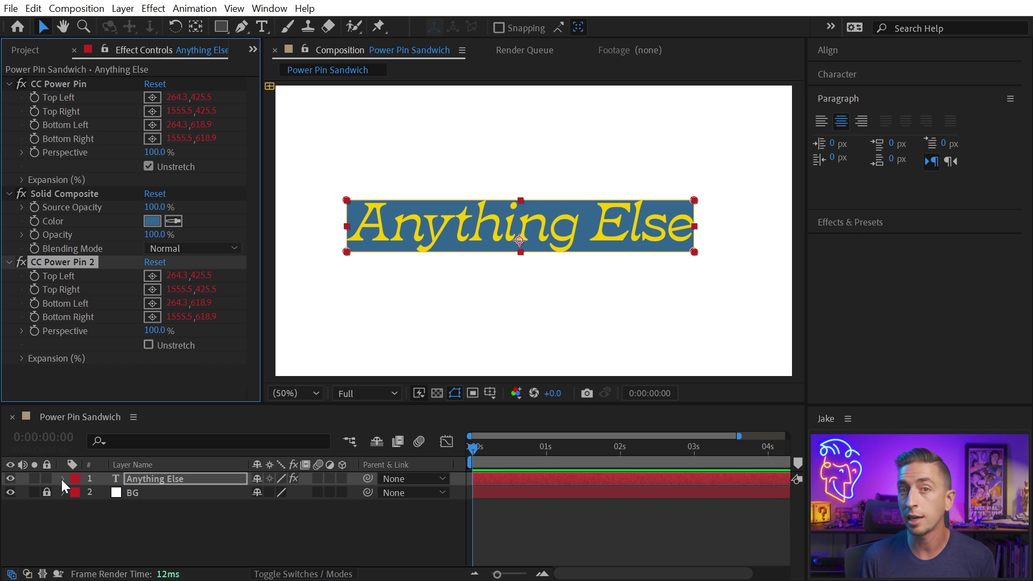
- Collapse the pin and Solid Composite effects and apply a Slider Control
click(9, 84)
click(9, 97)
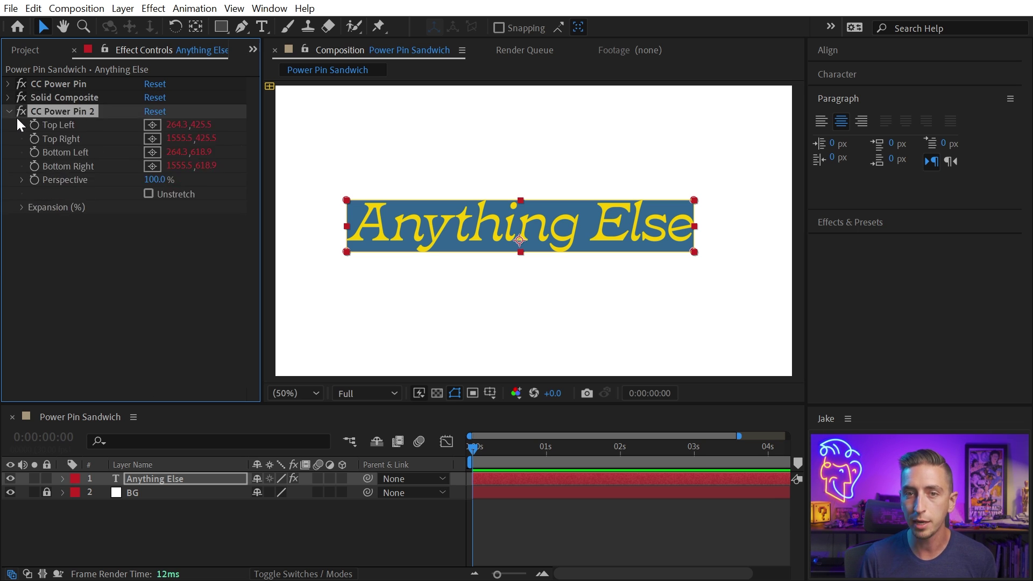
click(870, 233)
click(892, 144)
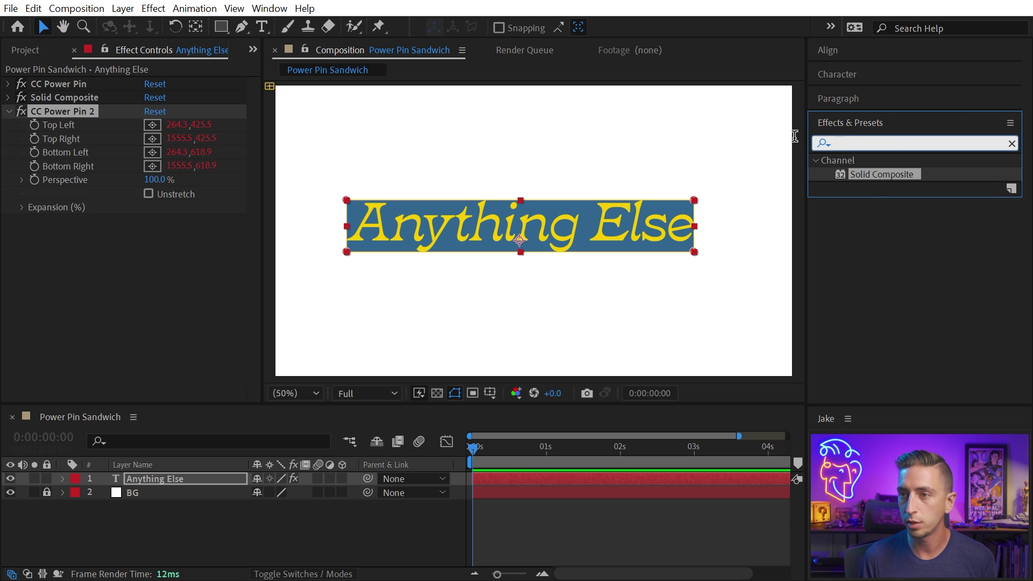
text(slider)
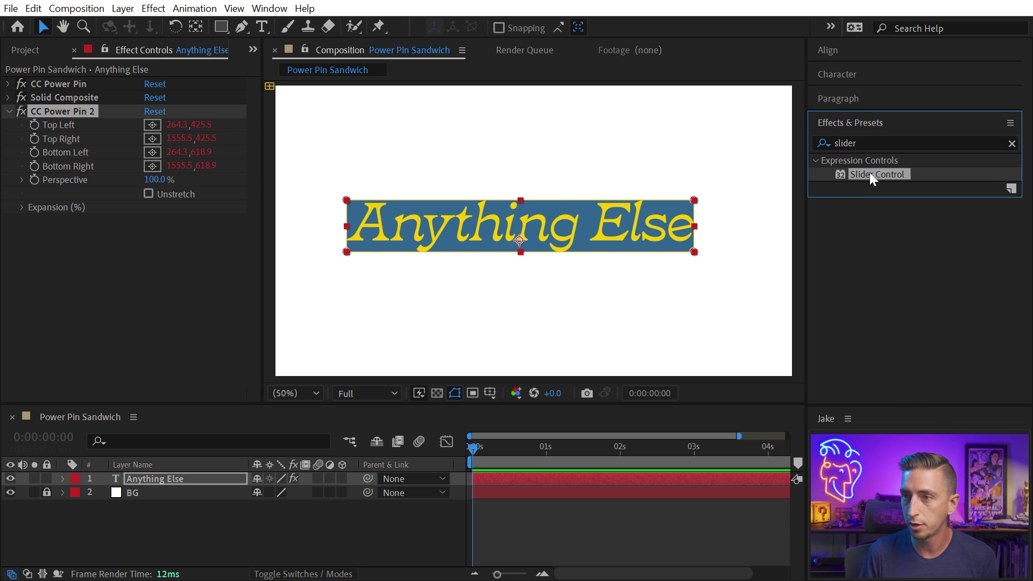
drag(871, 174, 116, 256)
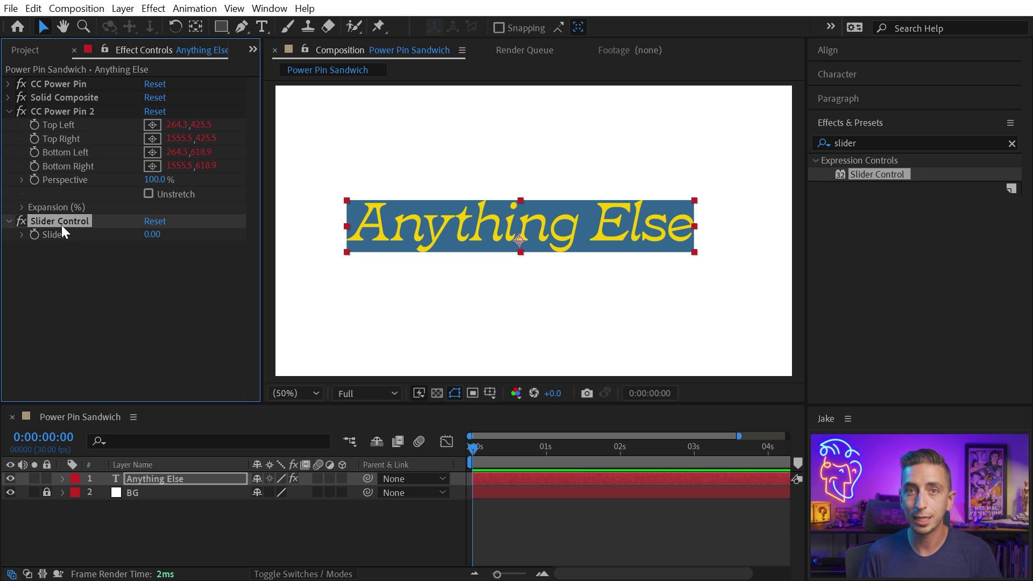
- Rename the Slider Control to 'Margin' and enlarge the timeline
key(Return)
text(Margin)
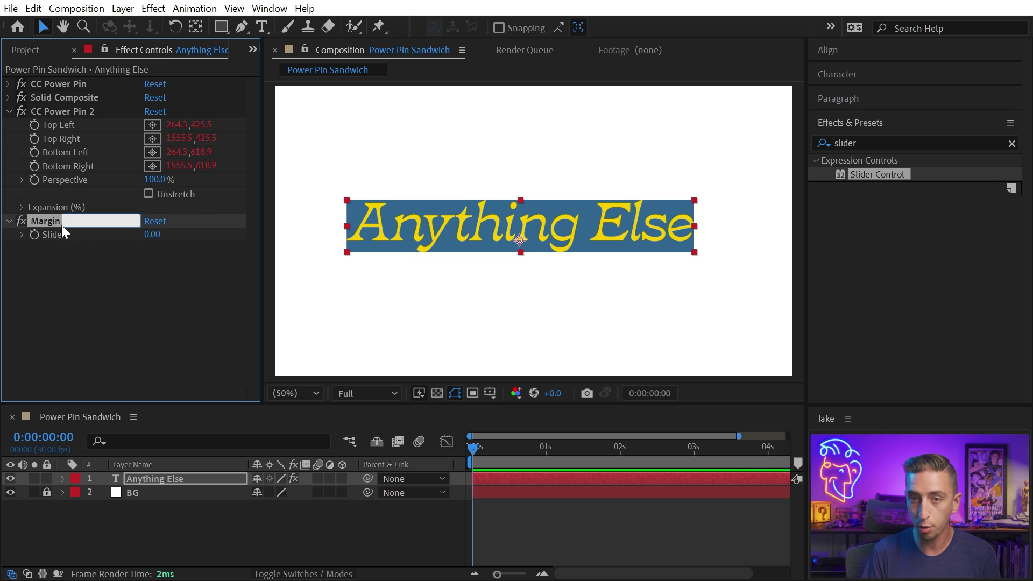
key(Return)
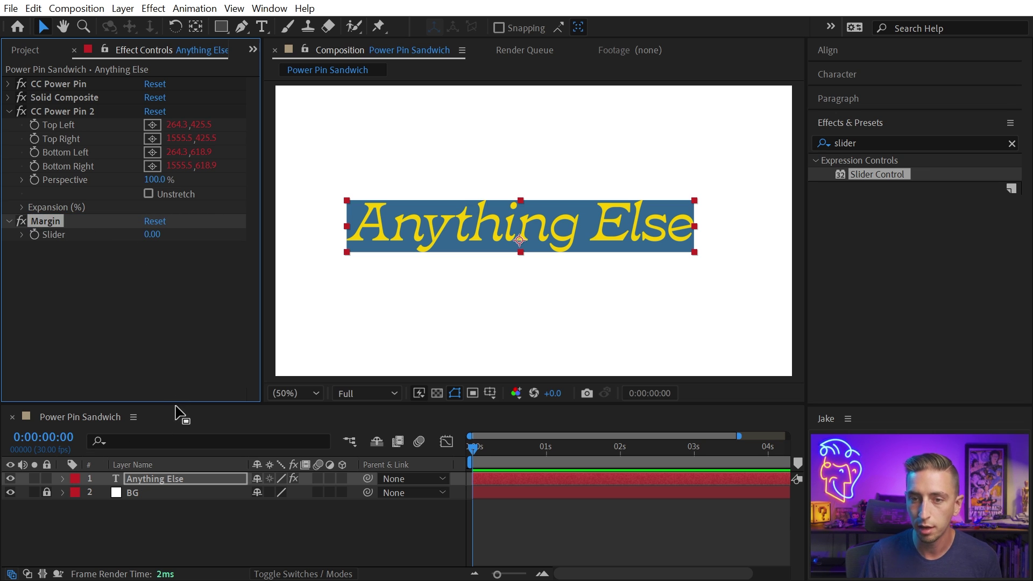
drag(183, 404, 194, 283)
scroll(562, 183, up, 2)
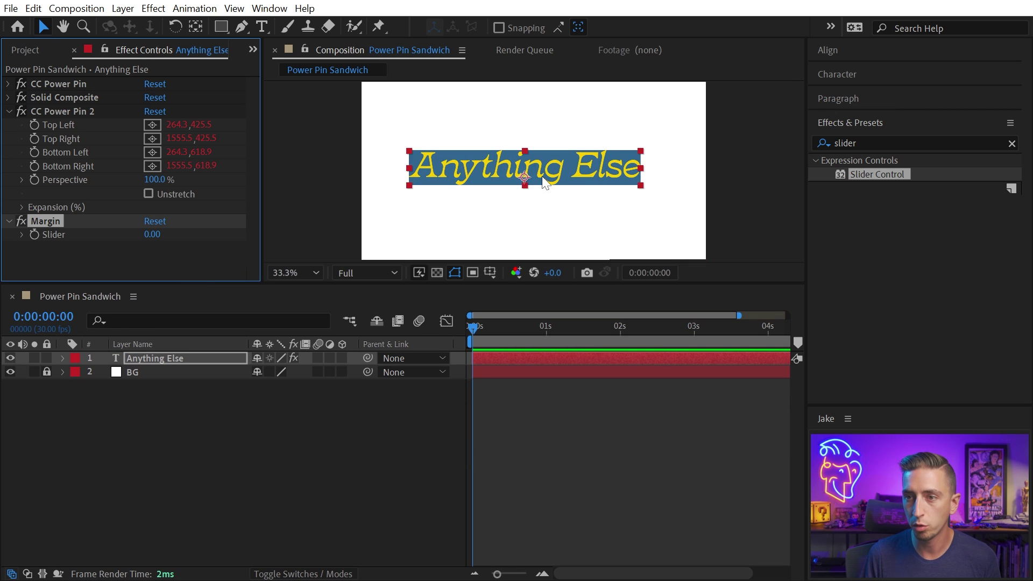
click(62, 393)
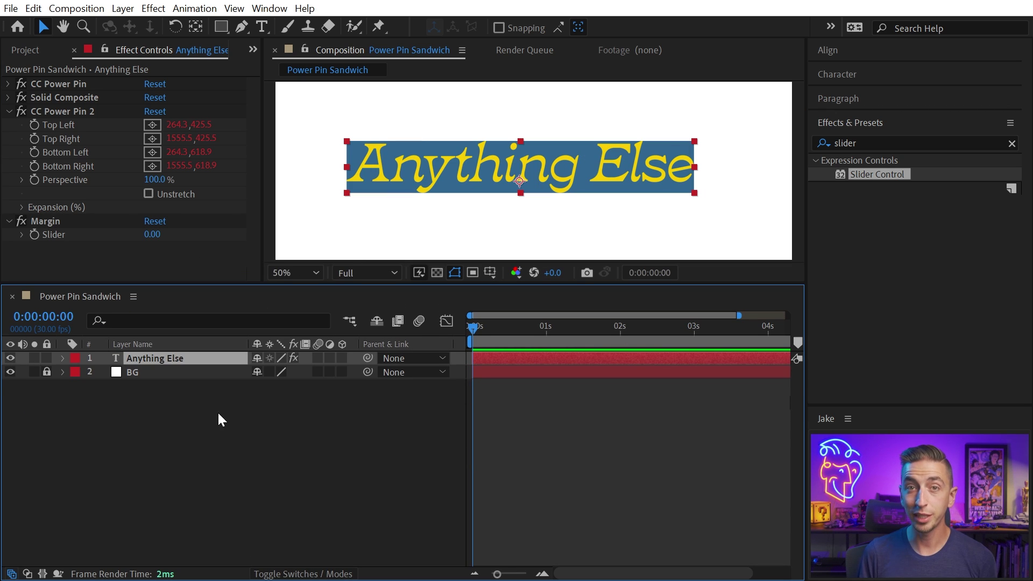
- Link a Margin slider variable into Top Left, returning [x+l-m,y+t-m]
key(e)
key(e)
click(148, 387)
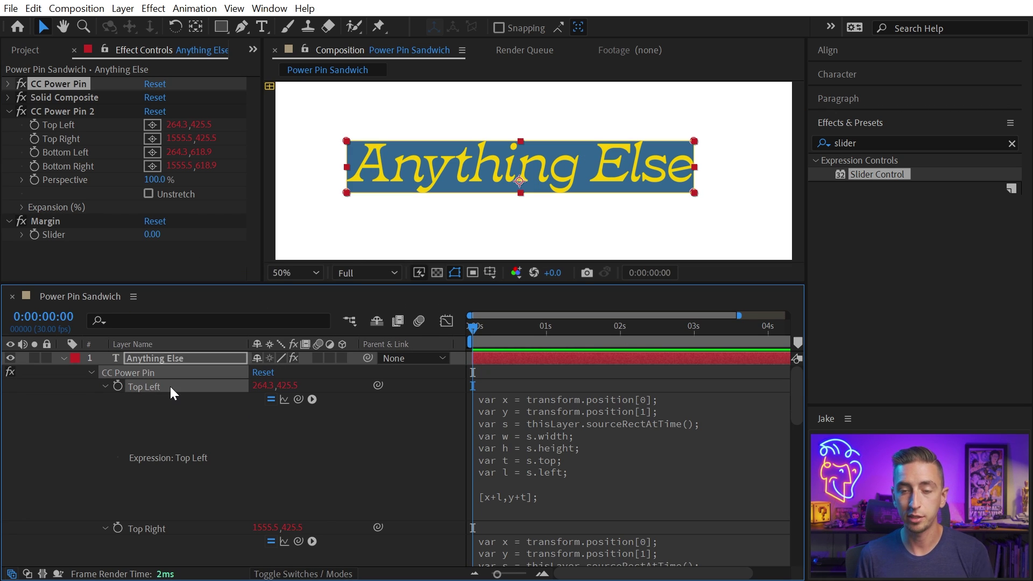
click(615, 438)
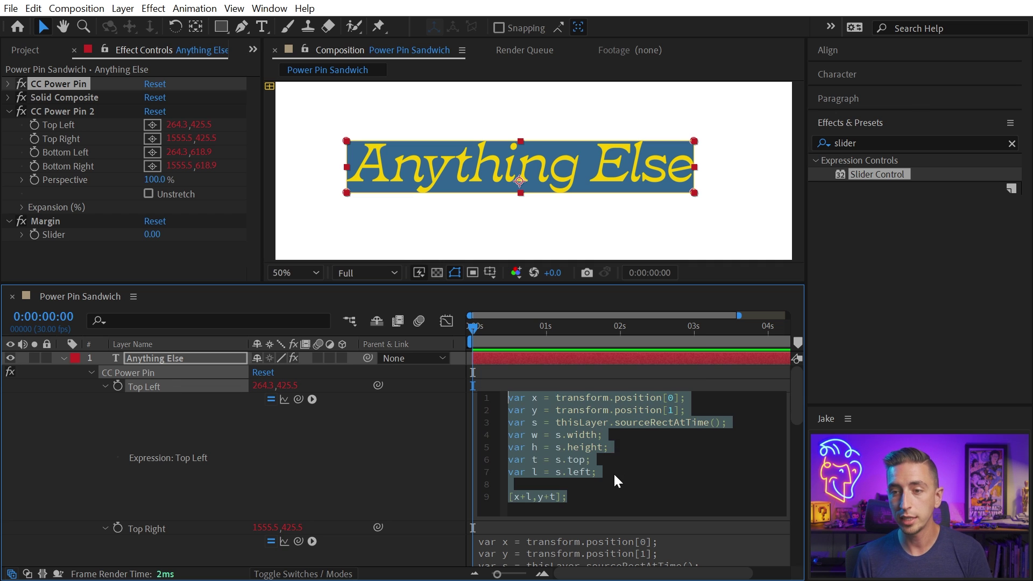
click(613, 472)
key(Return)
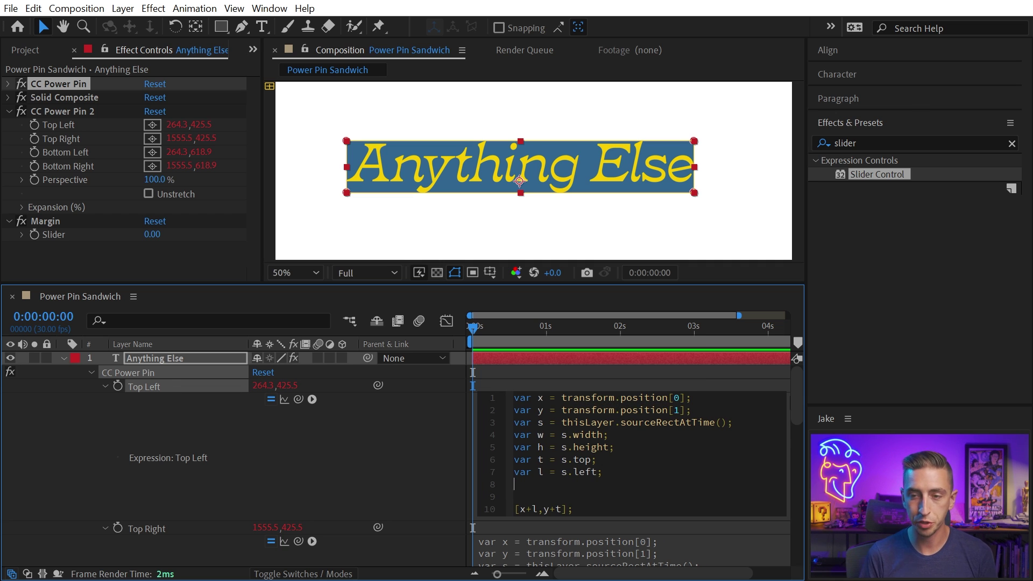
text(var n)
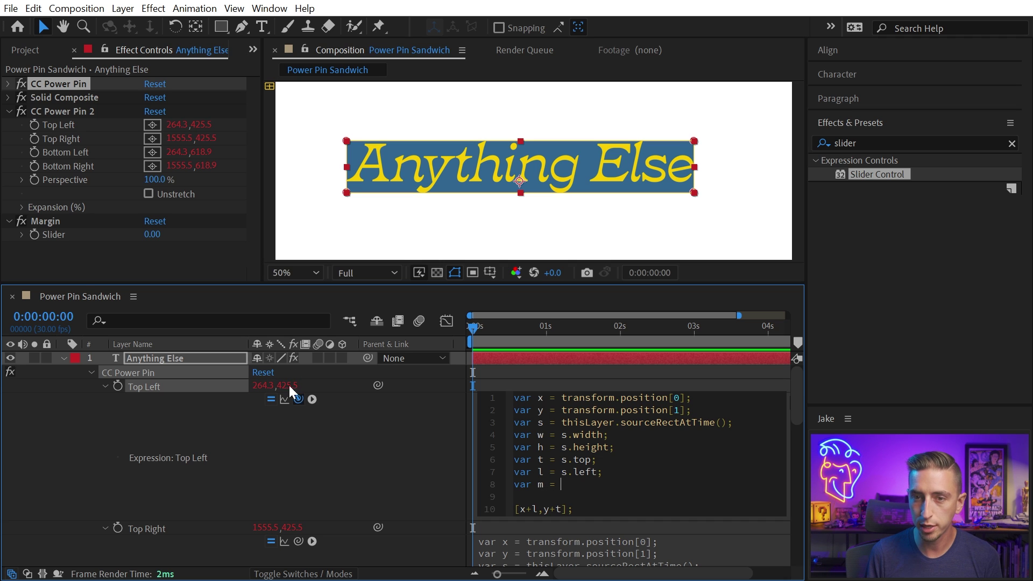
text( =)
drag(299, 398, 57, 235)
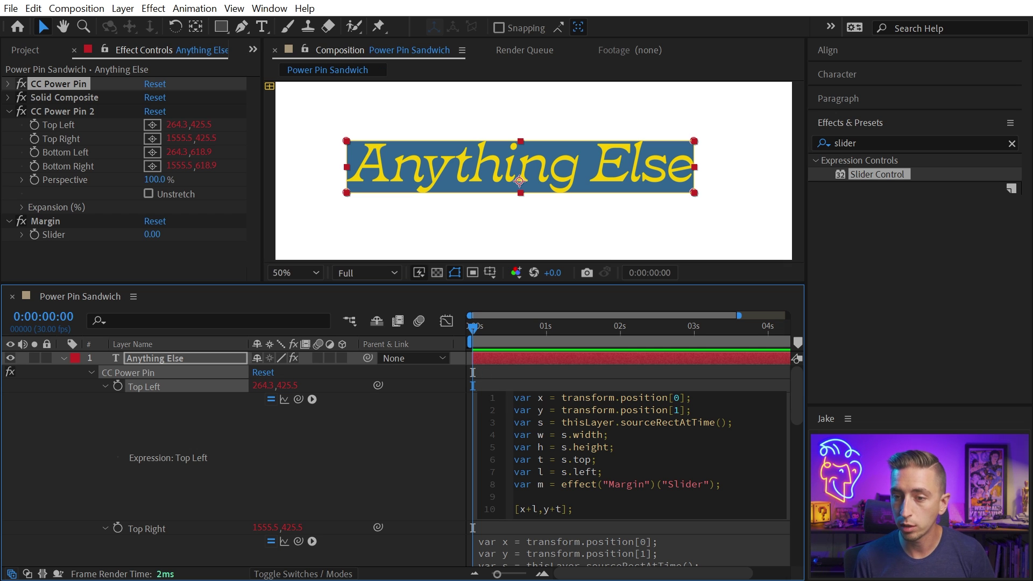
text(-m,y+t)
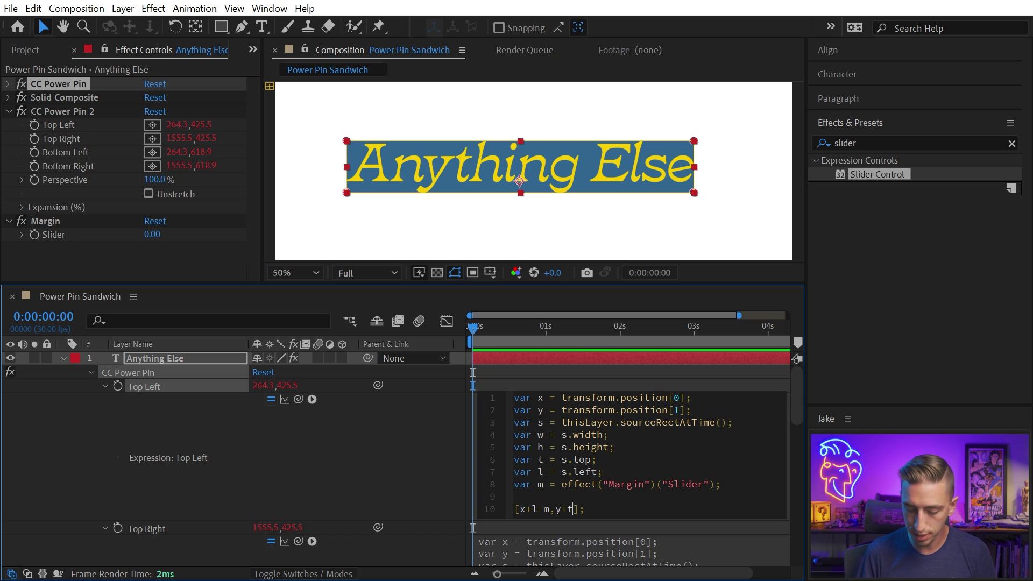
text(-m)
click(154, 253)
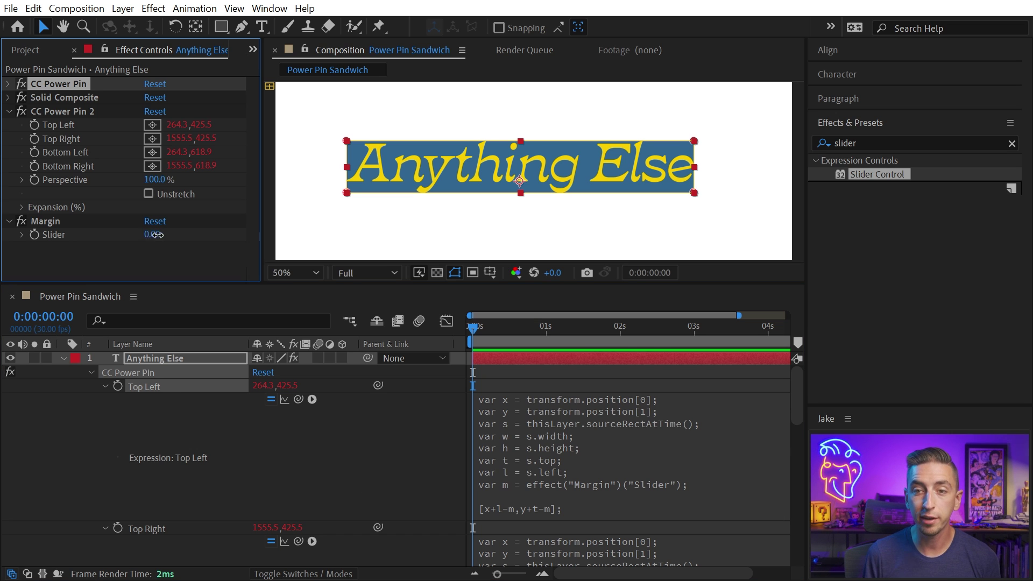
- Set Margin to 57, moving the Top Left pin to 207.3,368.5
drag(157, 235, 203, 240)
click(73, 90)
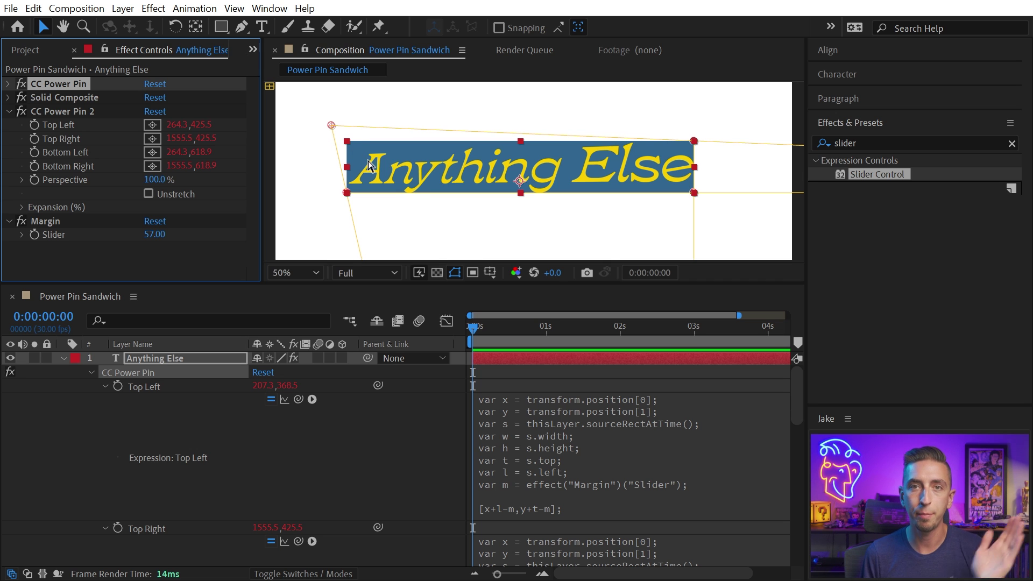
click(70, 109)
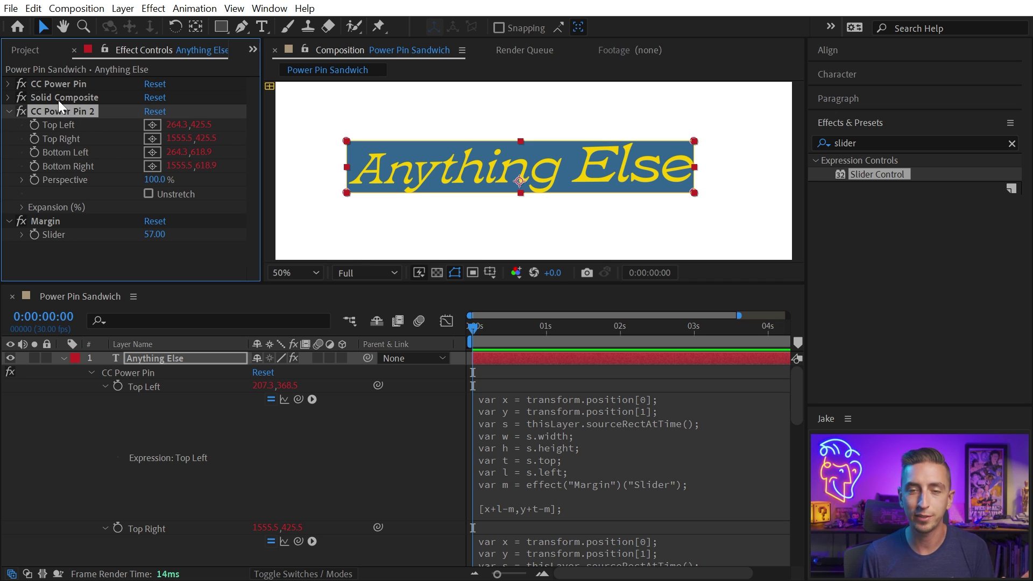
click(56, 83)
key(ctrl+shift+a)
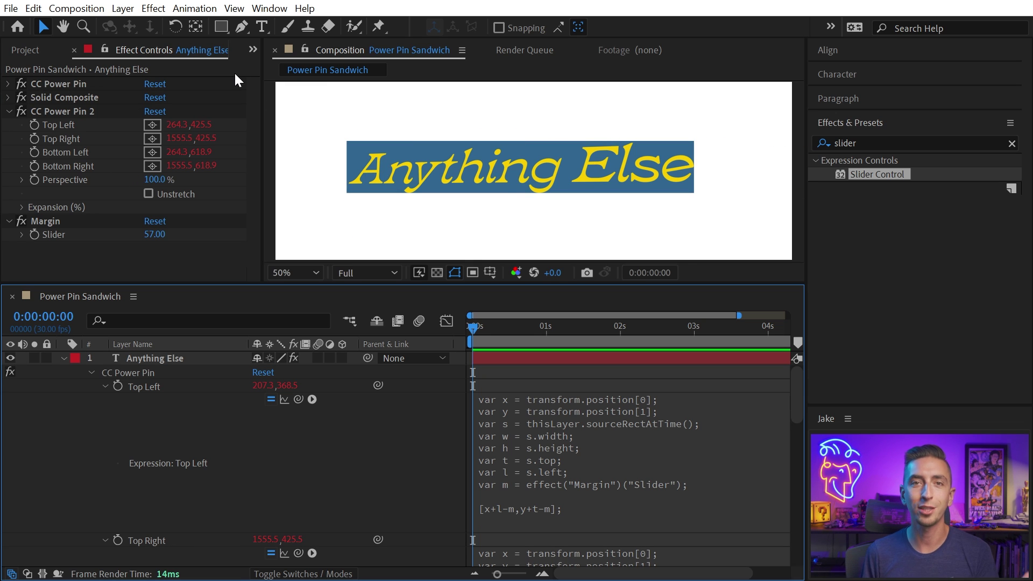
- Copy the Margin variable line into the Top Right expression and add m offsets
click(590, 472)
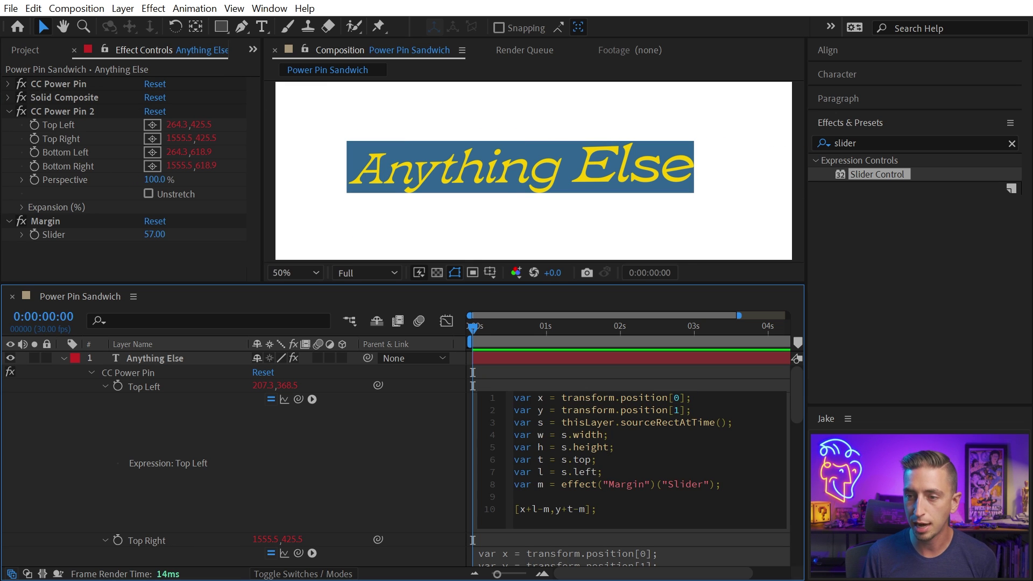
drag(721, 484, 514, 484)
key(ctrl+c)
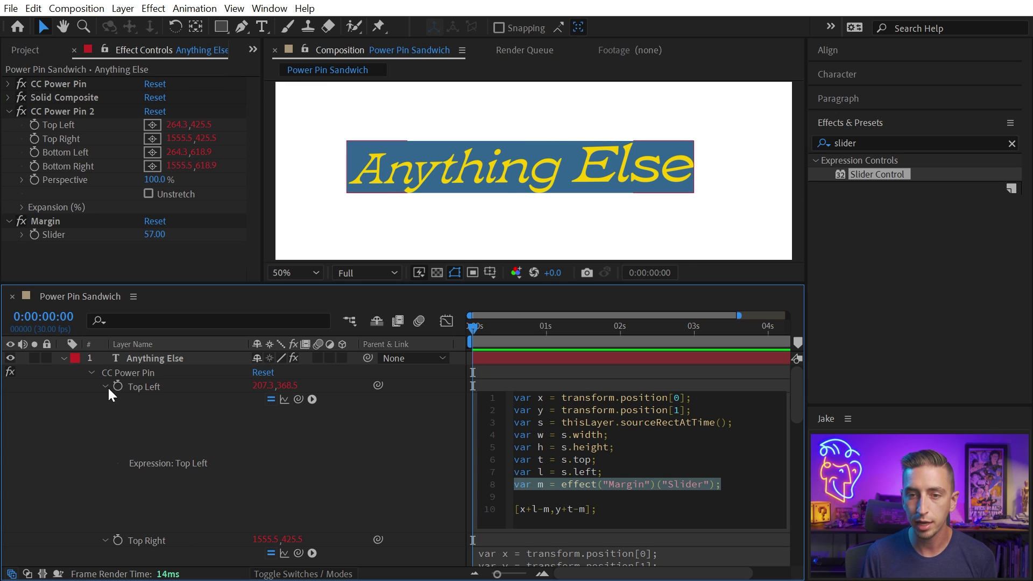
click(106, 386)
click(517, 499)
click(517, 498)
key(ctrl+v)
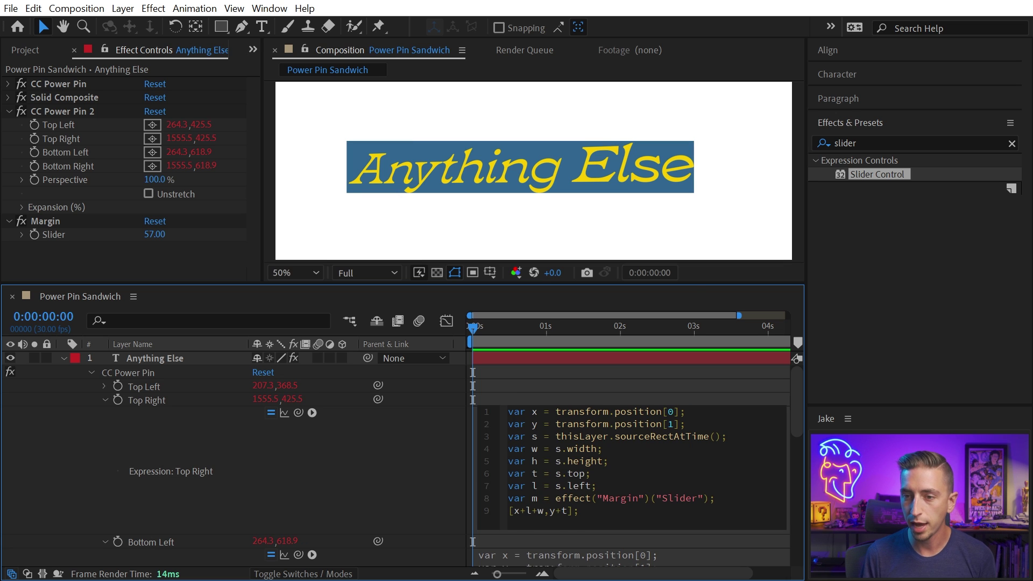
key(Return)
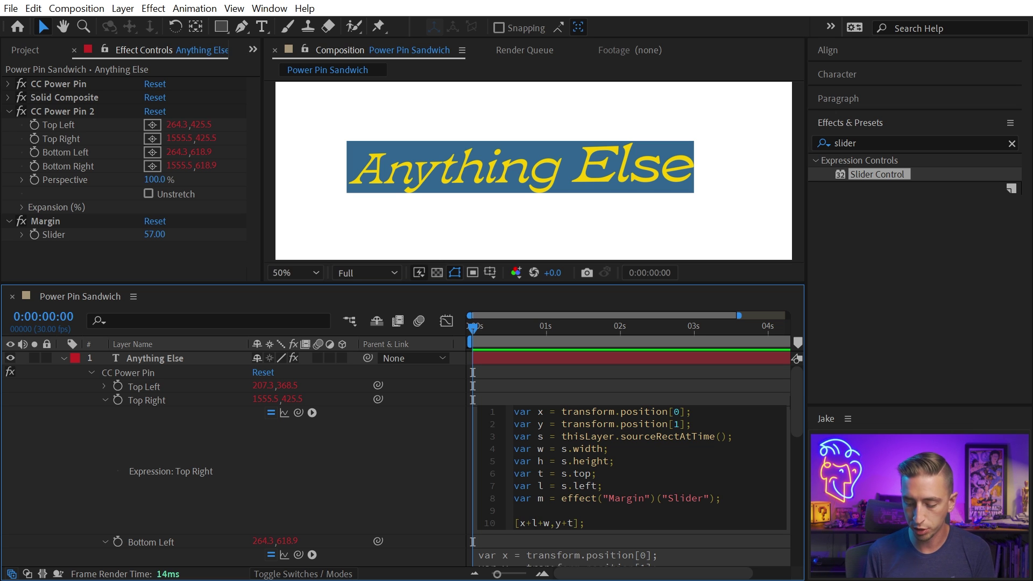
text(+m+w)
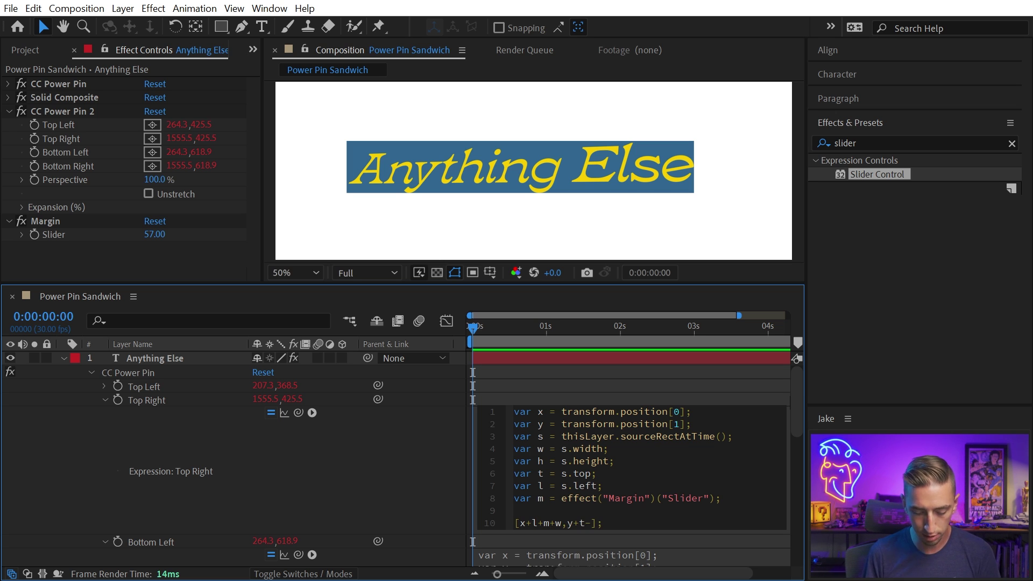
text(,)
key(BackSpace)
text(m)
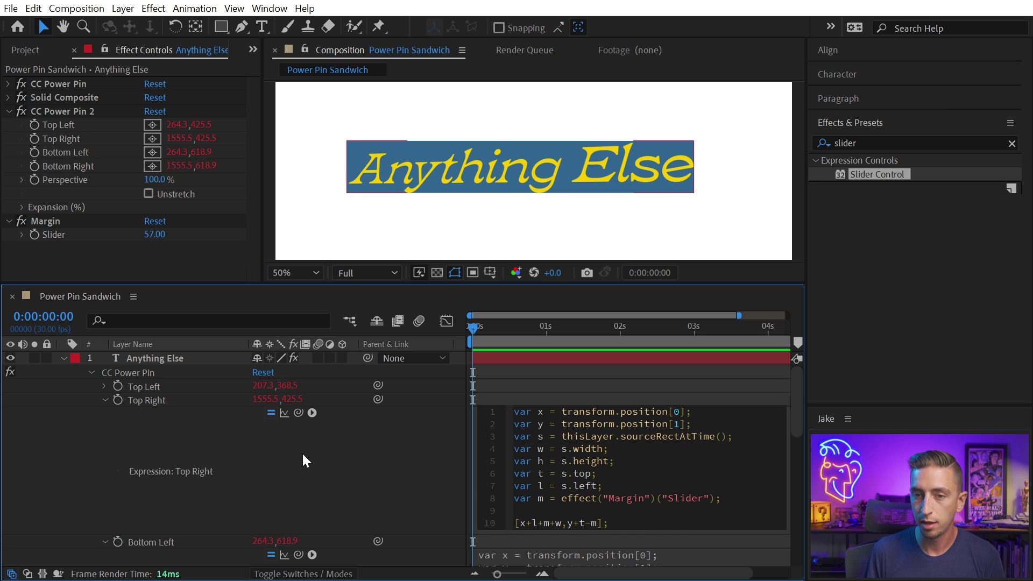
click(197, 436)
click(58, 85)
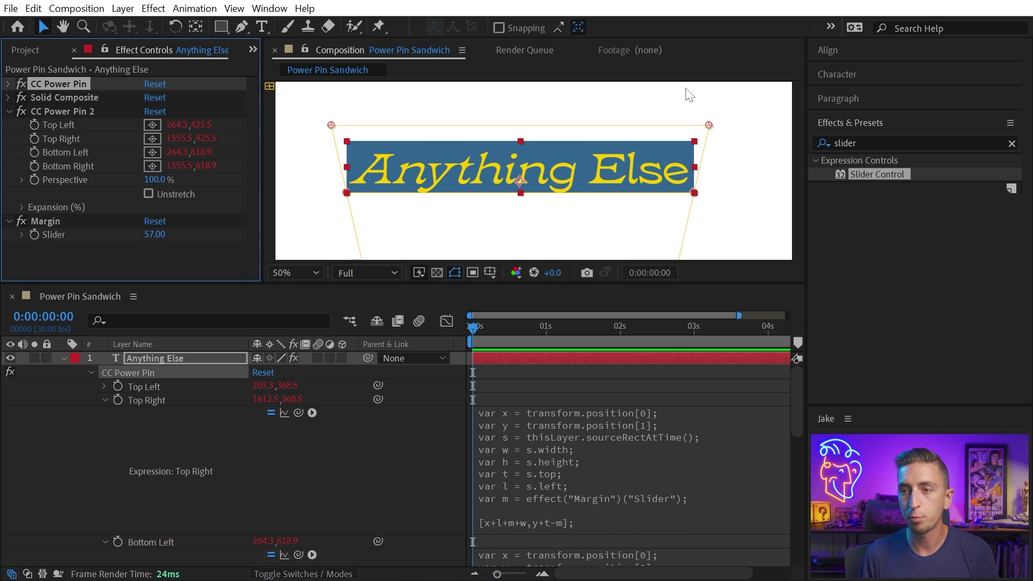
- Paste the Margin variable into Bottom Left and offset its x and y by m
scroll(554, 473, down, 6)
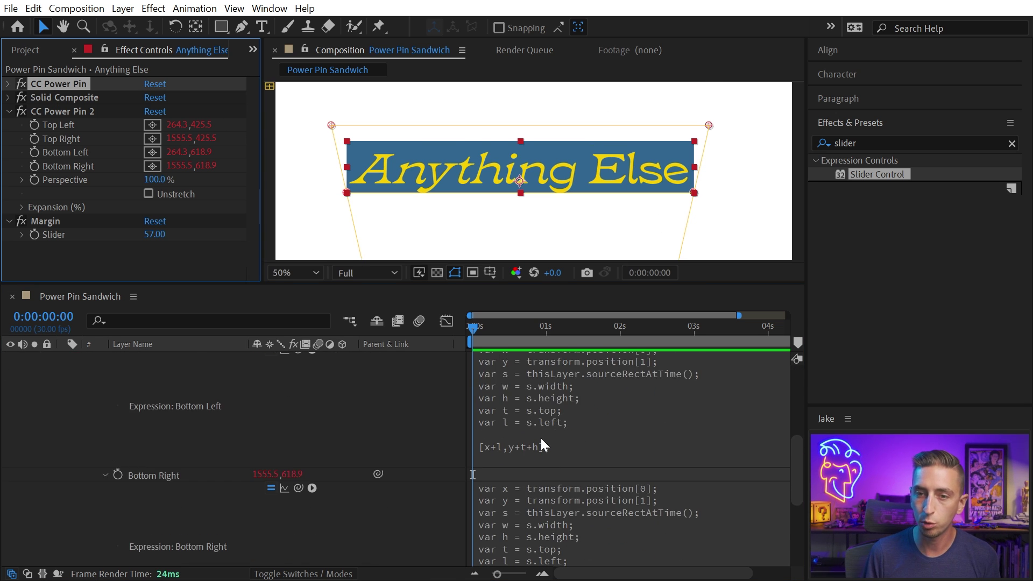
click(550, 450)
click(604, 473)
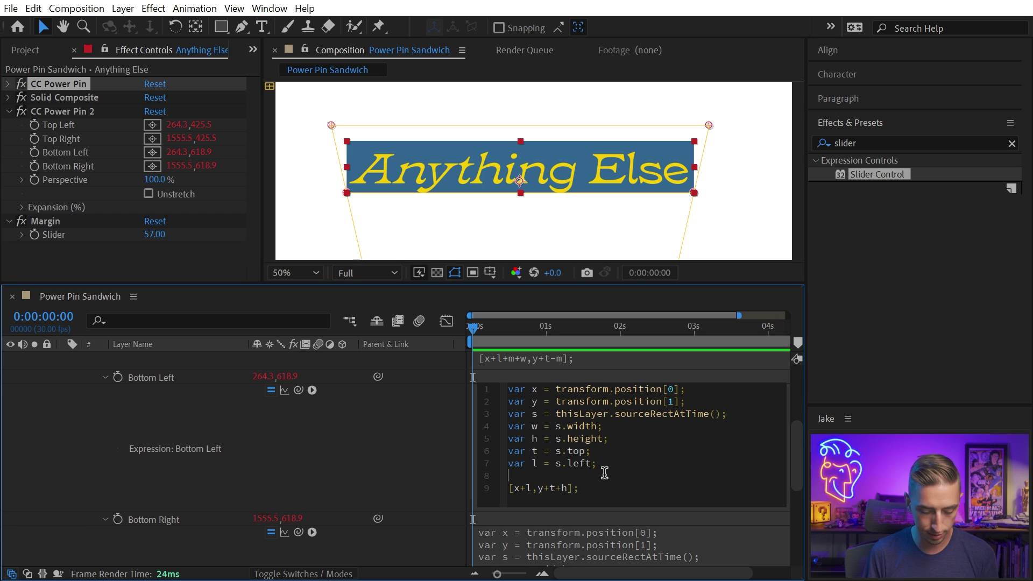
key(ctrl+v)
click(540, 500)
text(-m)
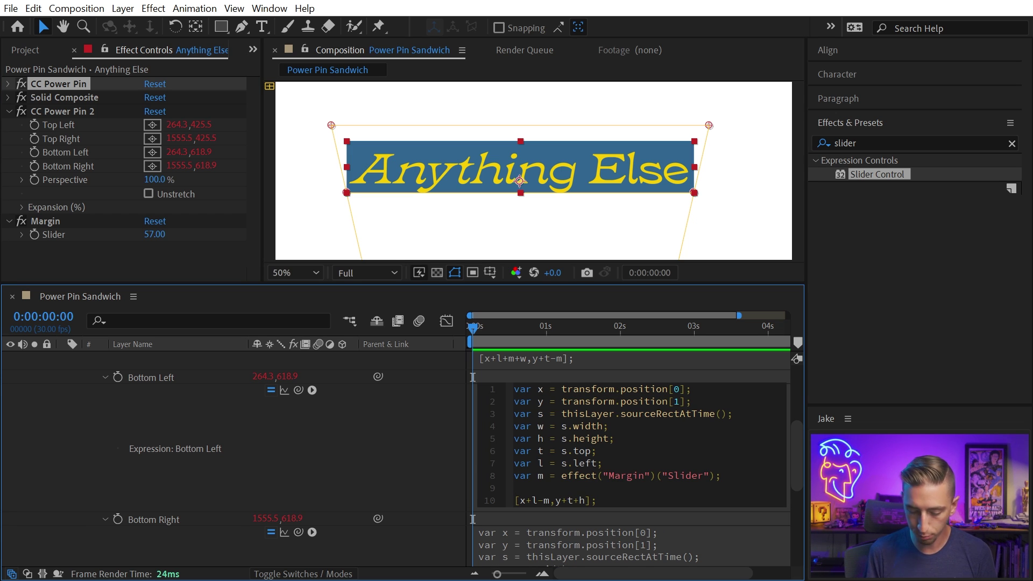
text(+m)
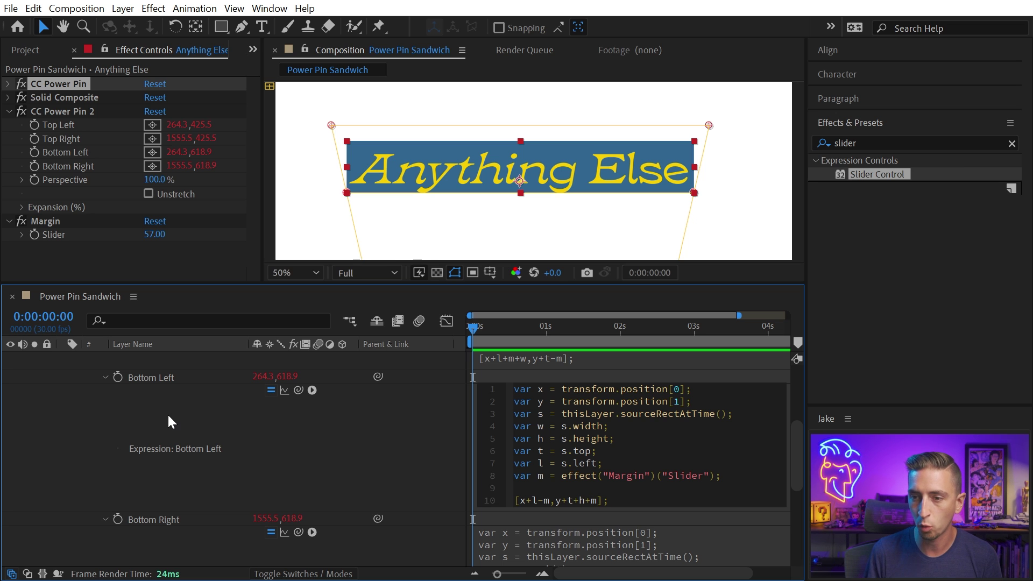
click(158, 398)
- Add the Margin variable and m offsets to the Bottom Right expression
scroll(523, 468, down, 3)
click(523, 468)
click(523, 468)
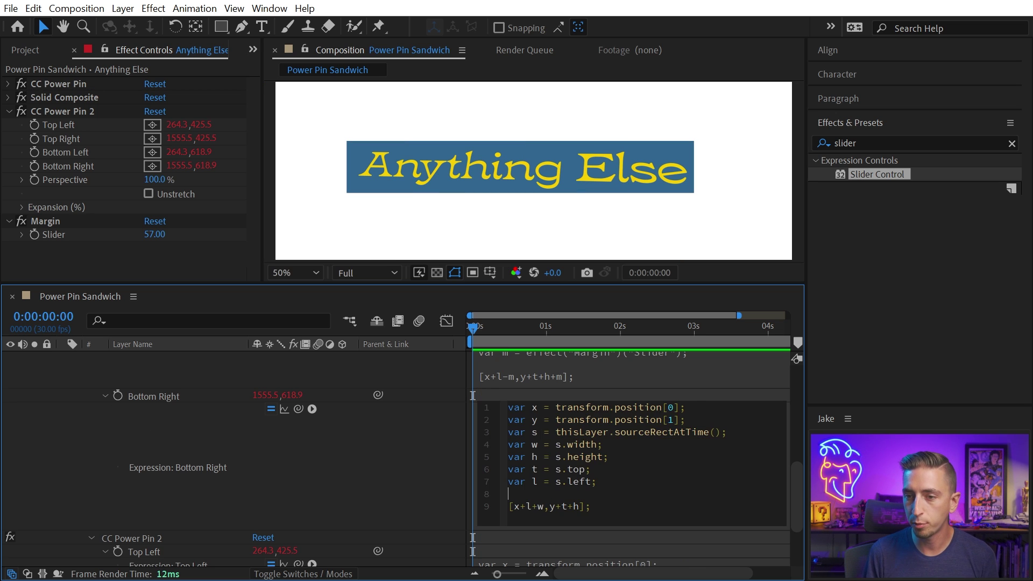
key(Return)
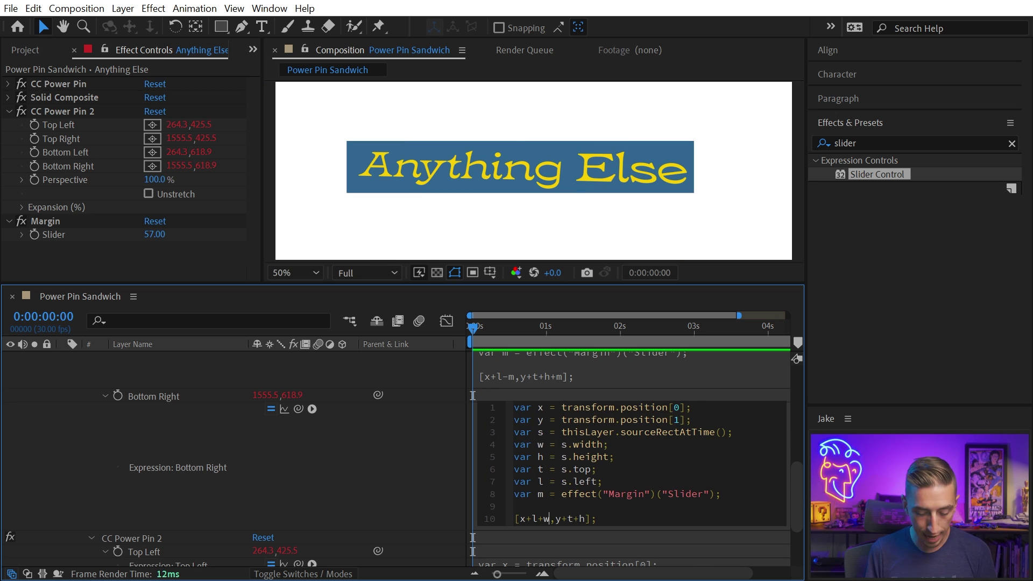
text(+m)
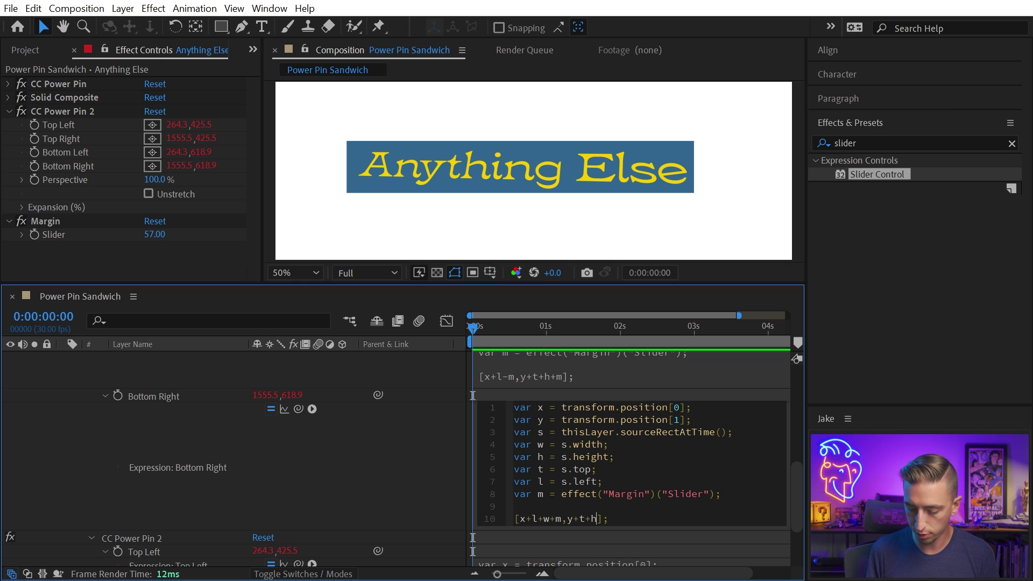
text(m)
click(243, 480)
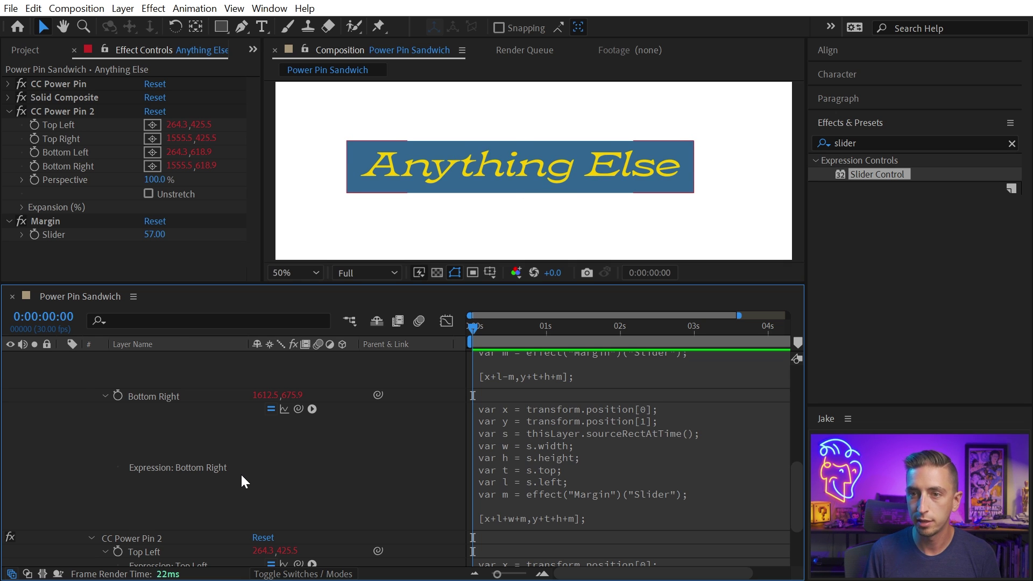
- Set Margin to 54, putting Top Right at 1609.5,371.5
mouse_move(154, 234)
mouse_down()
mouse_move(62, 233)
mouse_move(153, 234)
mouse_up()
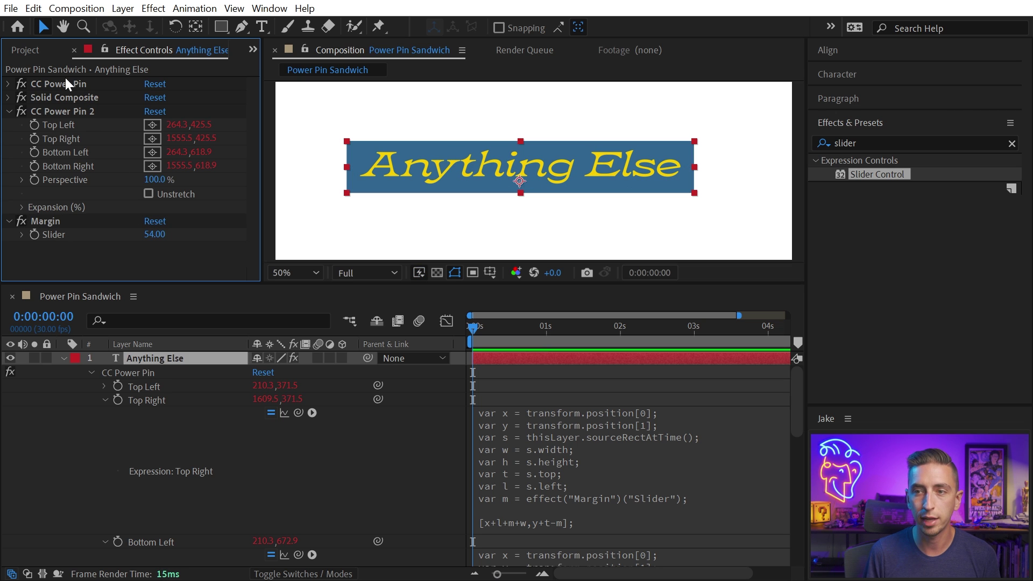
click(65, 83)
click(63, 111)
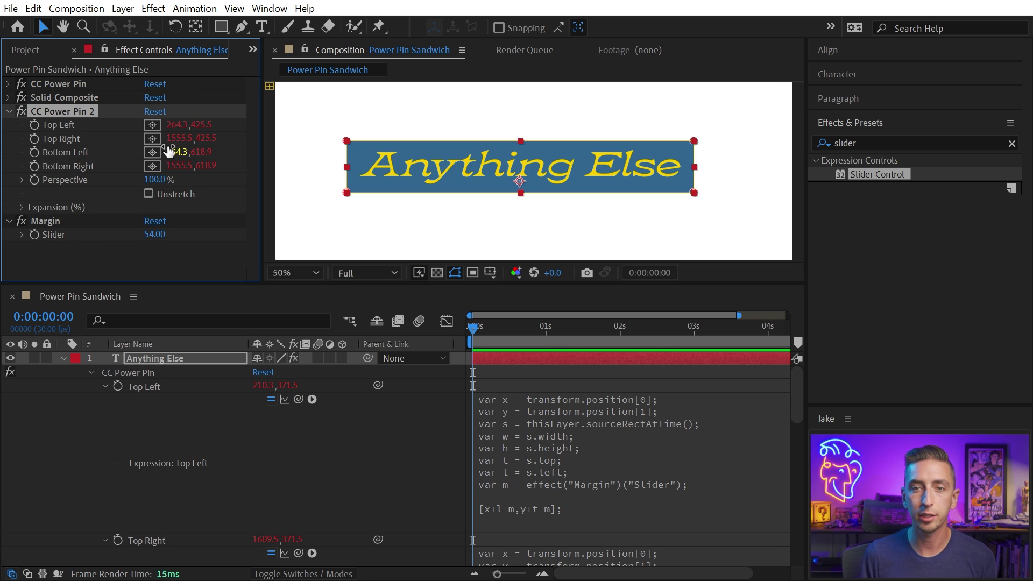
click(144, 357)
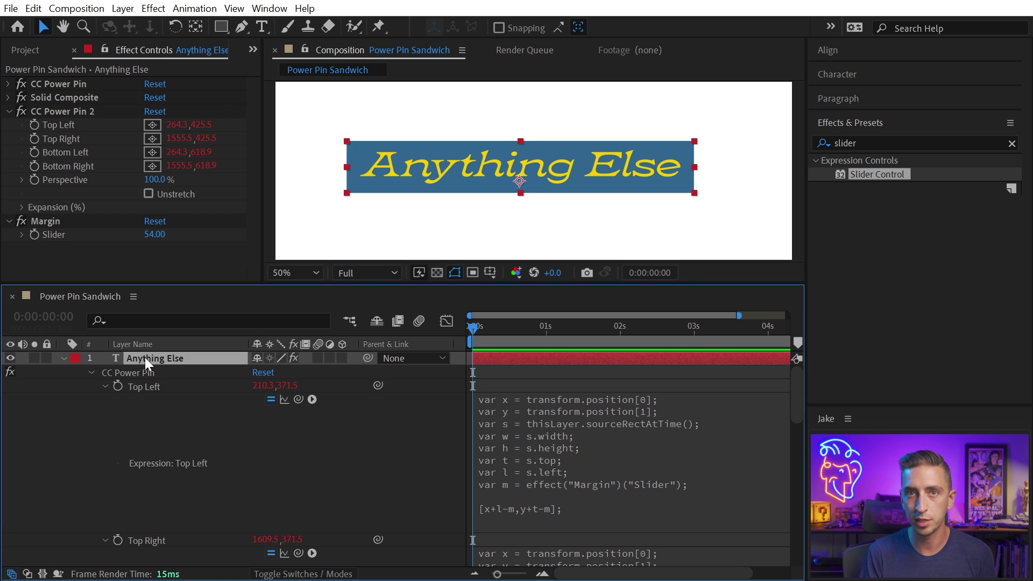
- Show the text layer's effects and expand CC Power Pin and CC Power Pin 2 in the timeline
key(e)
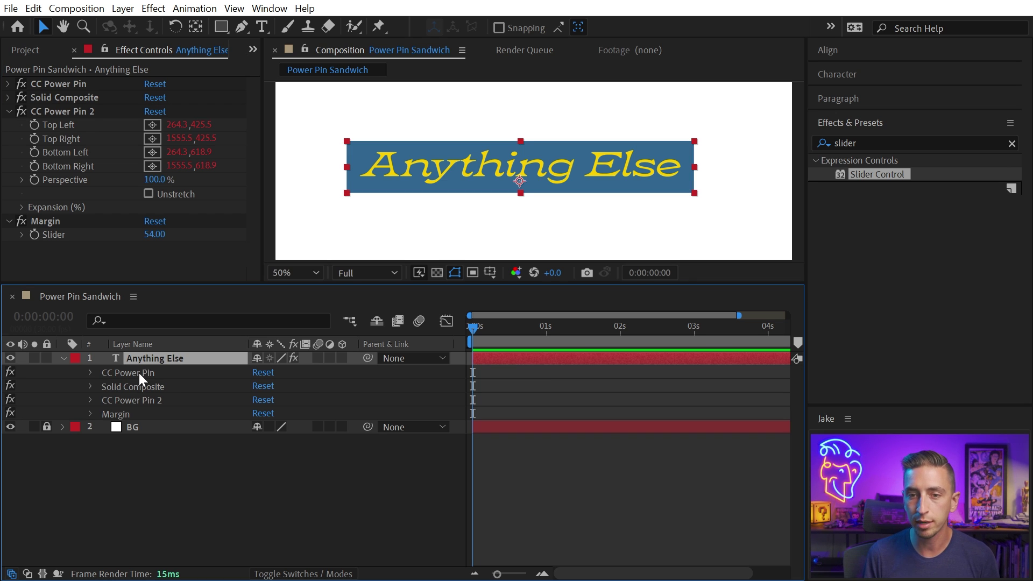
click(90, 401)
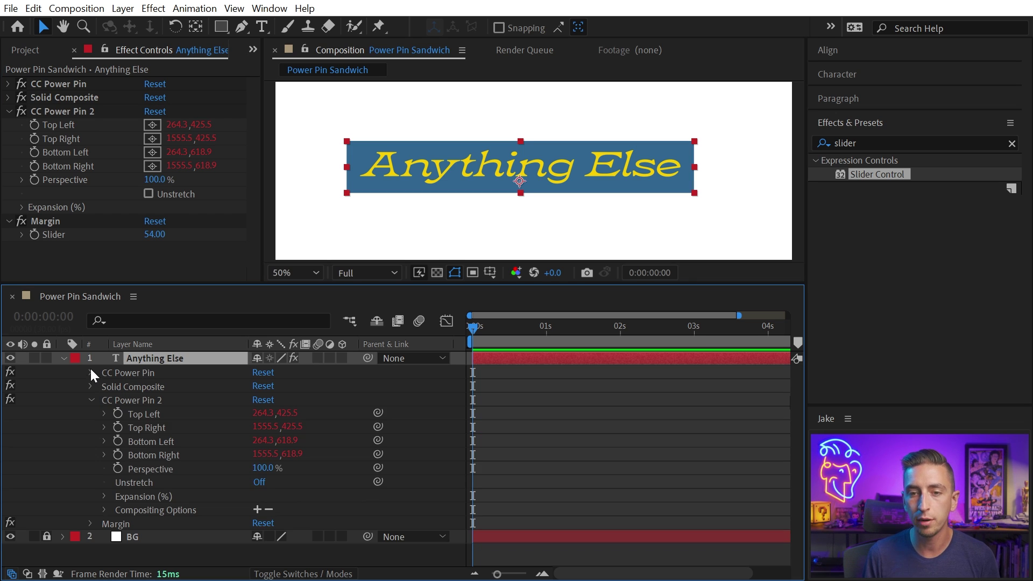
click(90, 372)
scroll(165, 526, down, 2)
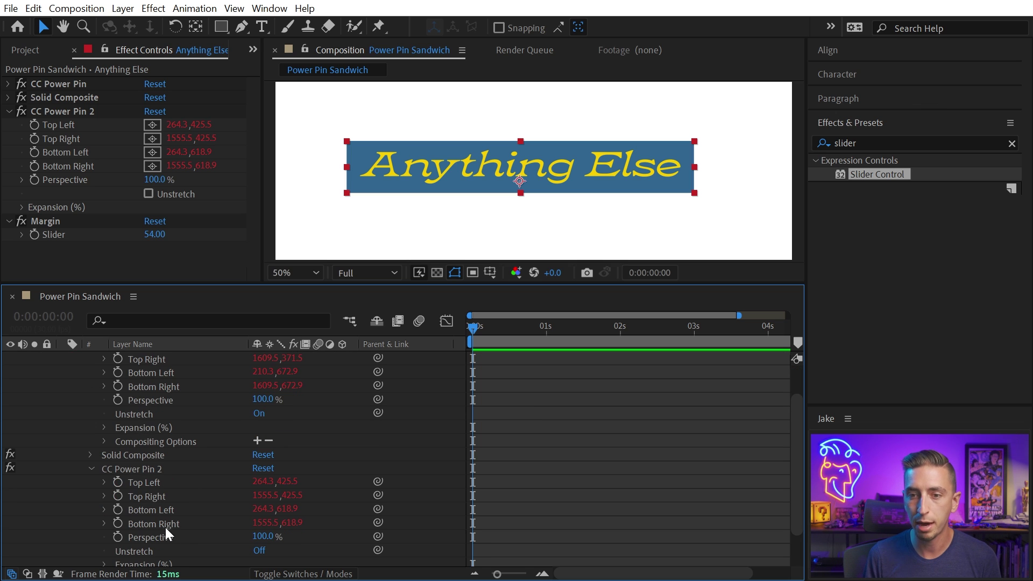
scroll(388, 511, up, 2)
- Pick-whip CC Power Pin 2's Top Left, Top Right, Bottom Left and Bottom Right to CC Power Pin's corners
drag(377, 521, 169, 389)
drag(295, 492, 170, 400)
drag(379, 550, 156, 413)
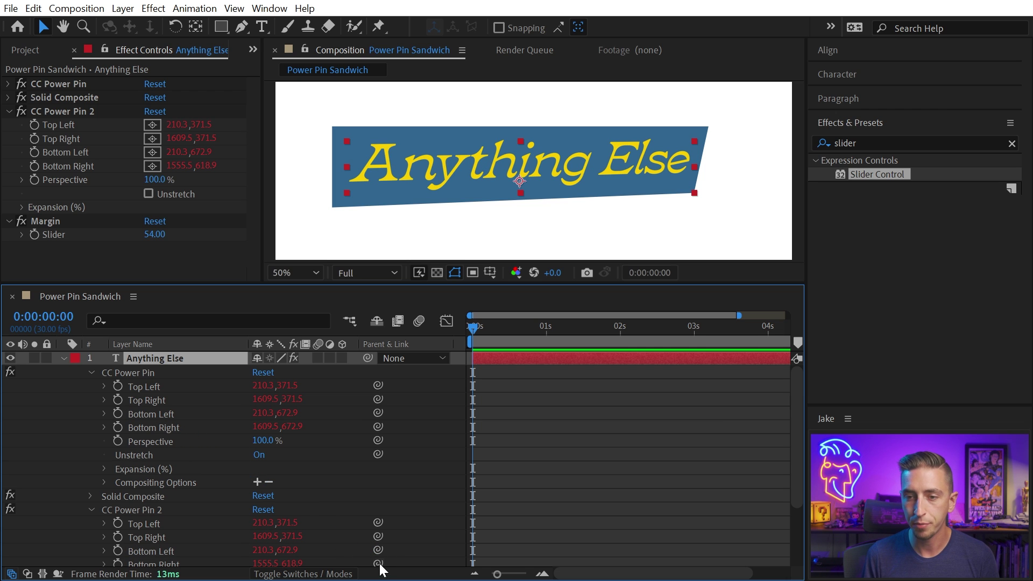
drag(380, 564, 170, 427)
scroll(234, 440, down, 2)
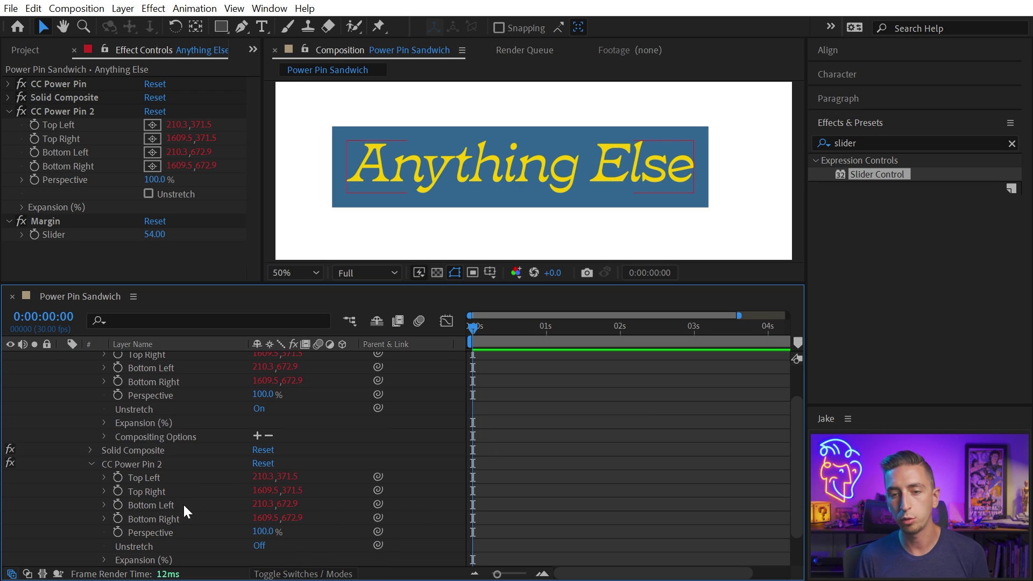
- Append +value; to the Top Left corner expression and set its offset to 0,0
click(105, 478)
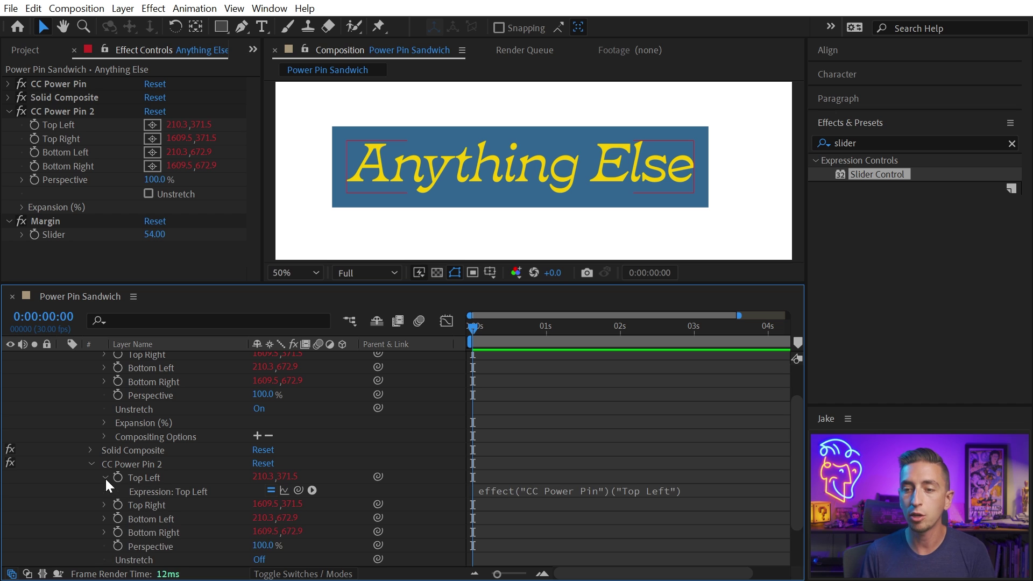
click(690, 487)
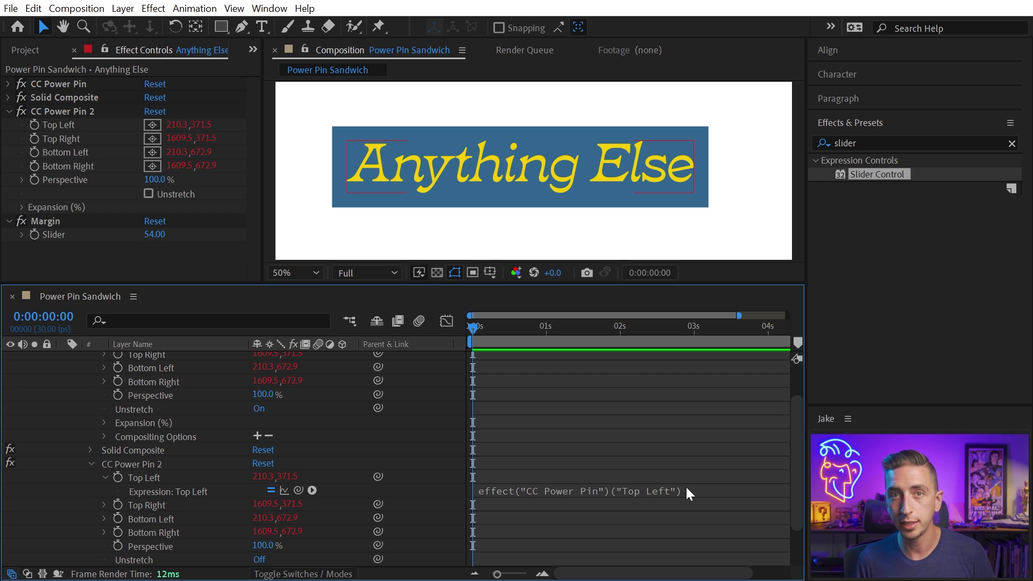
click(81, 127)
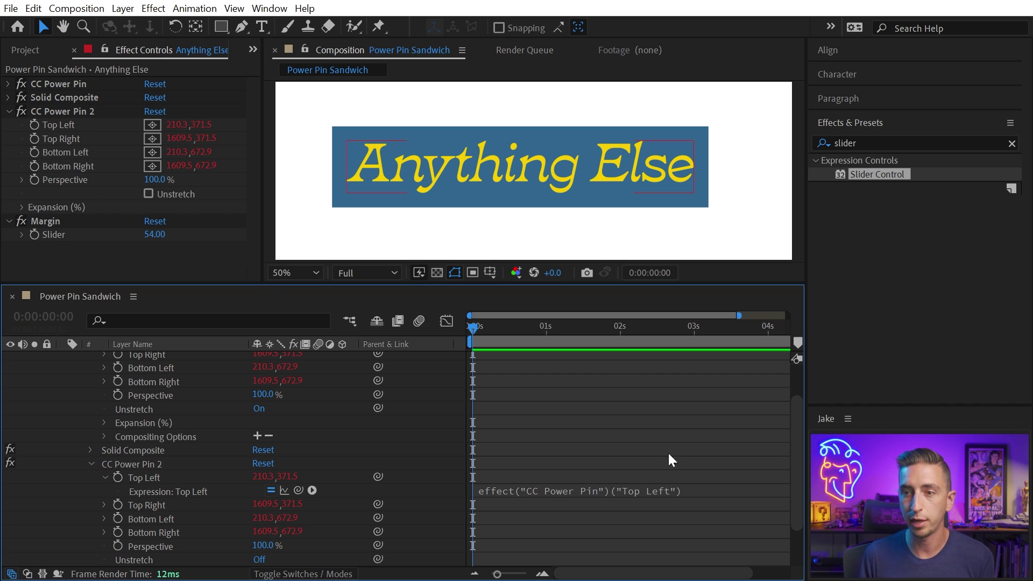
click(702, 490)
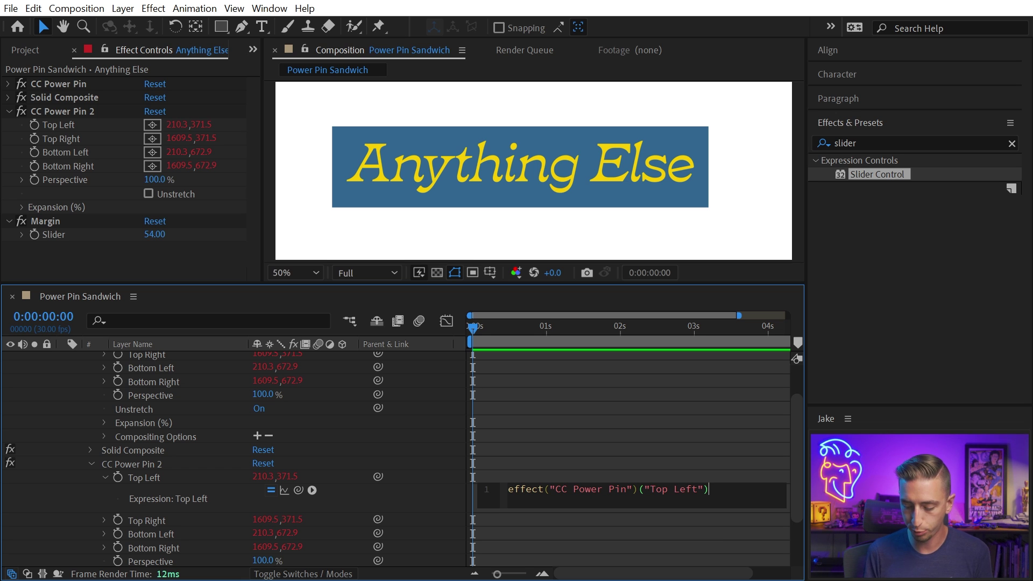
text(+value;)
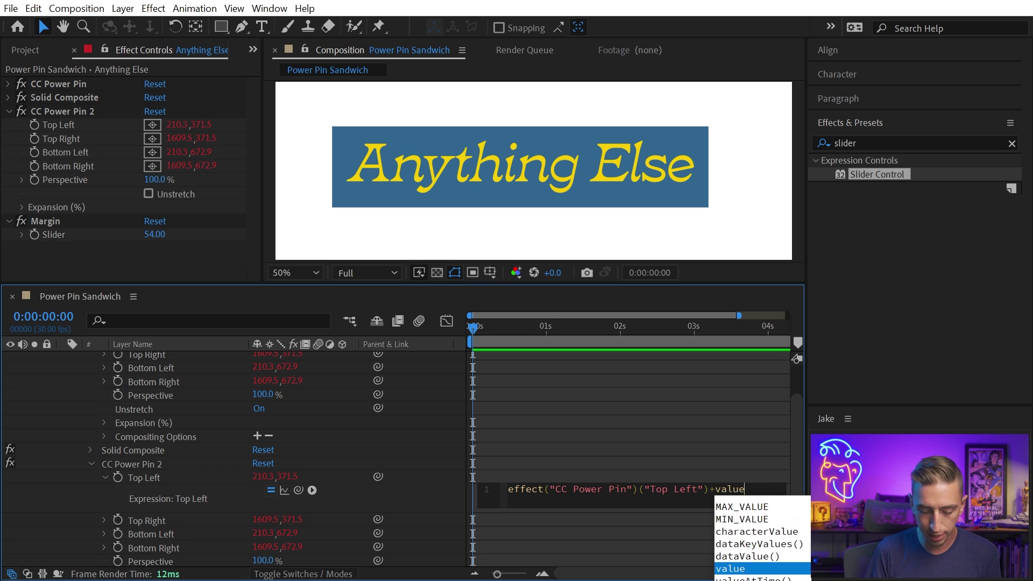
click(314, 451)
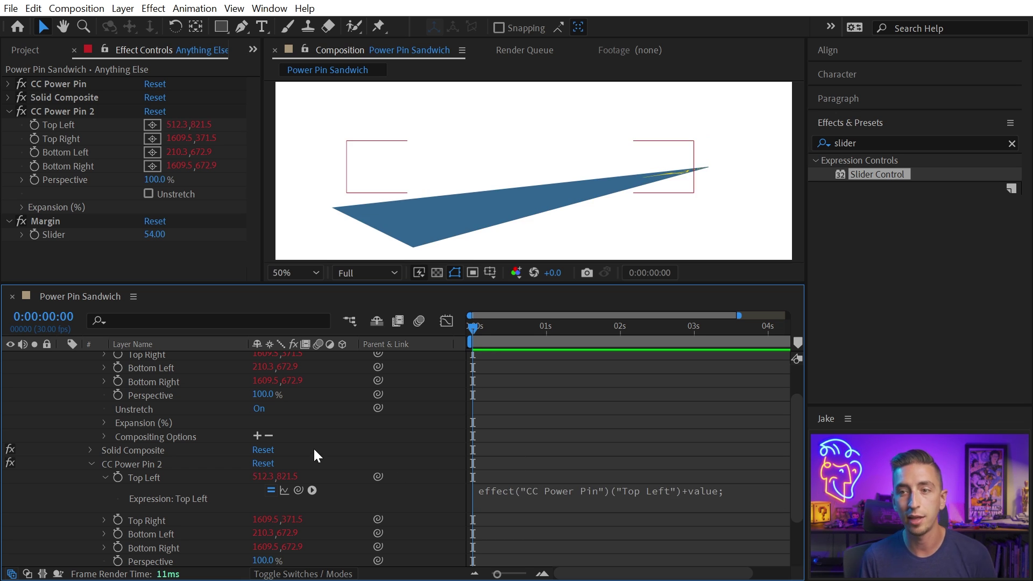
click(268, 477)
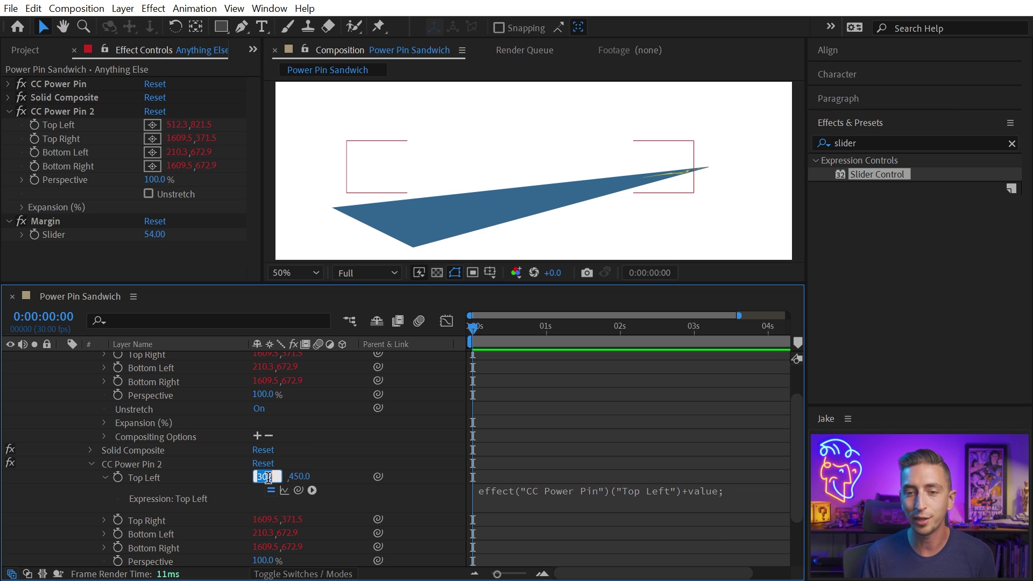
text(0)
key(Tab)
text(0)
key(Return)
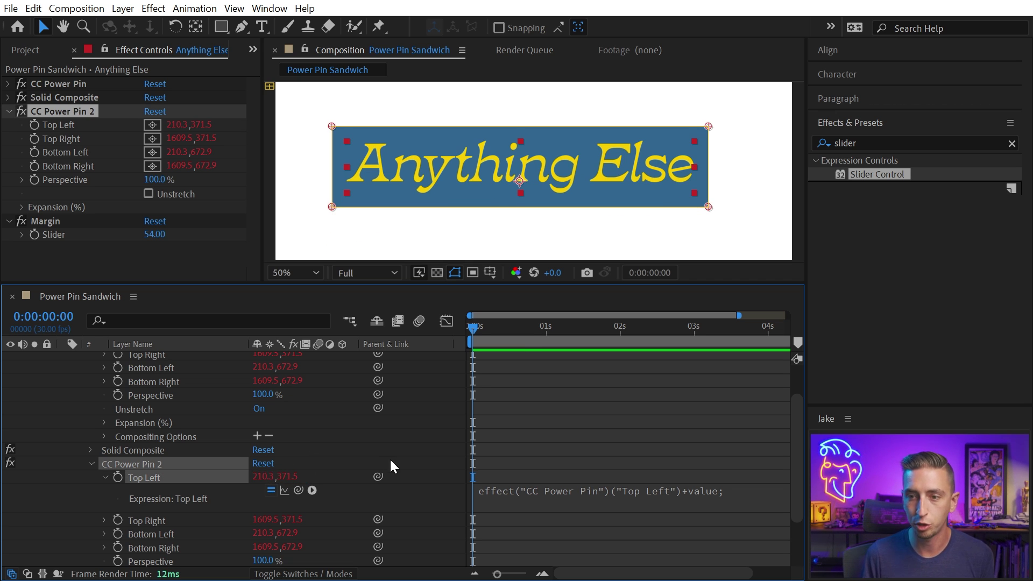
- Append +value; to the Top Right corner expression and zero its offset
scroll(410, 474, down, 3)
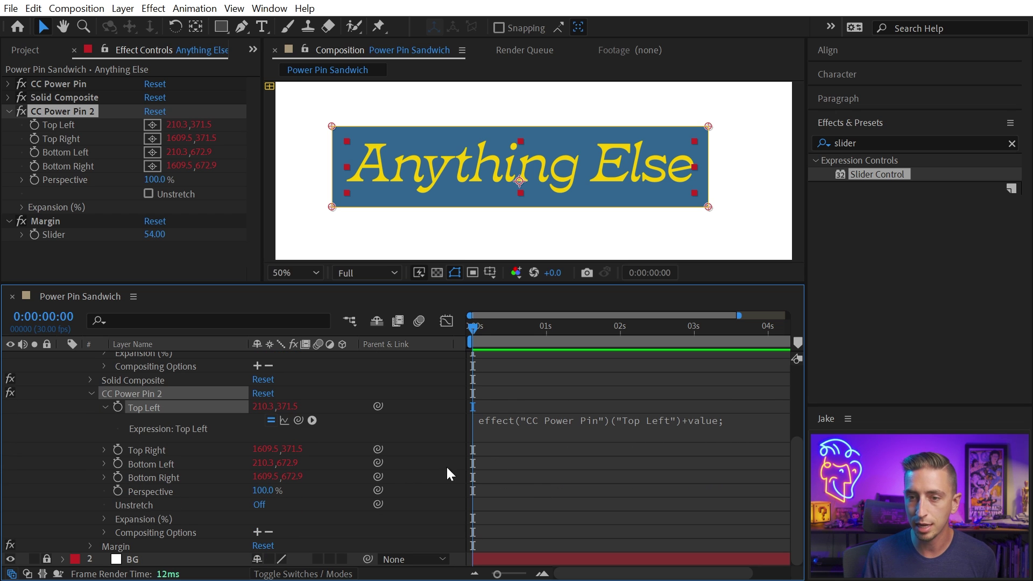
alt+click(117, 450)
click(673, 461)
click(715, 461)
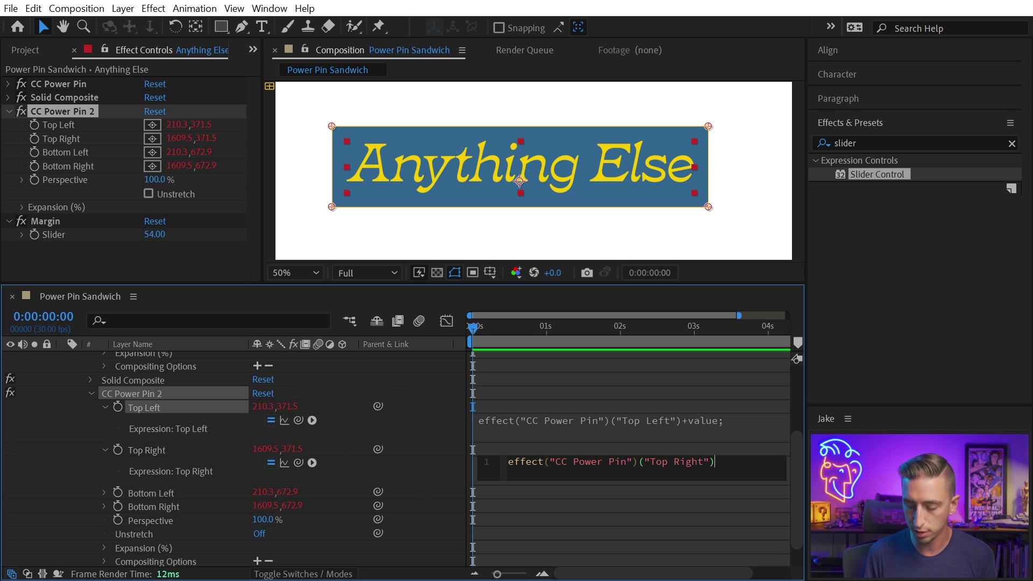
text(+value;)
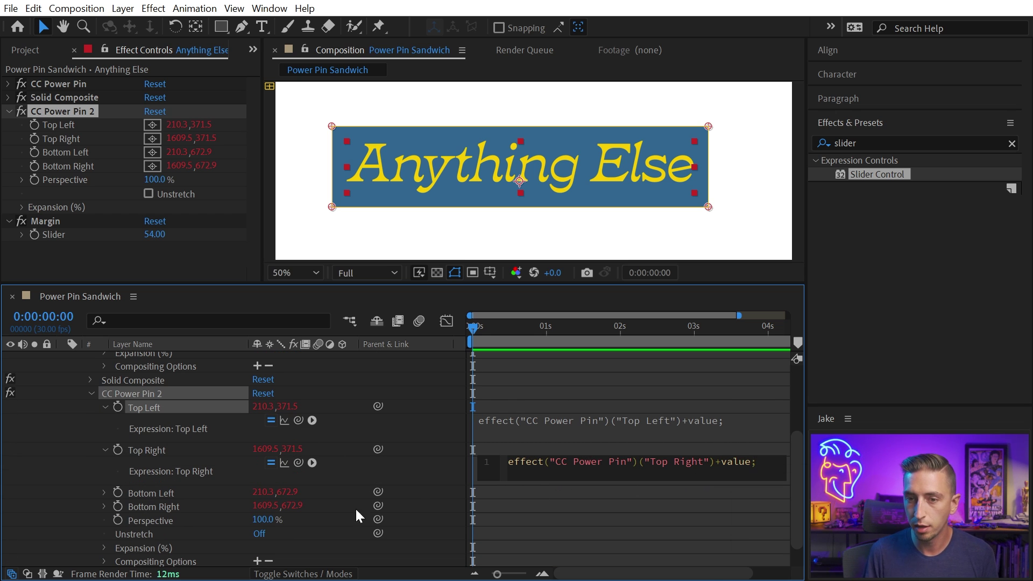
click(264, 449)
text(0)
key(Return)
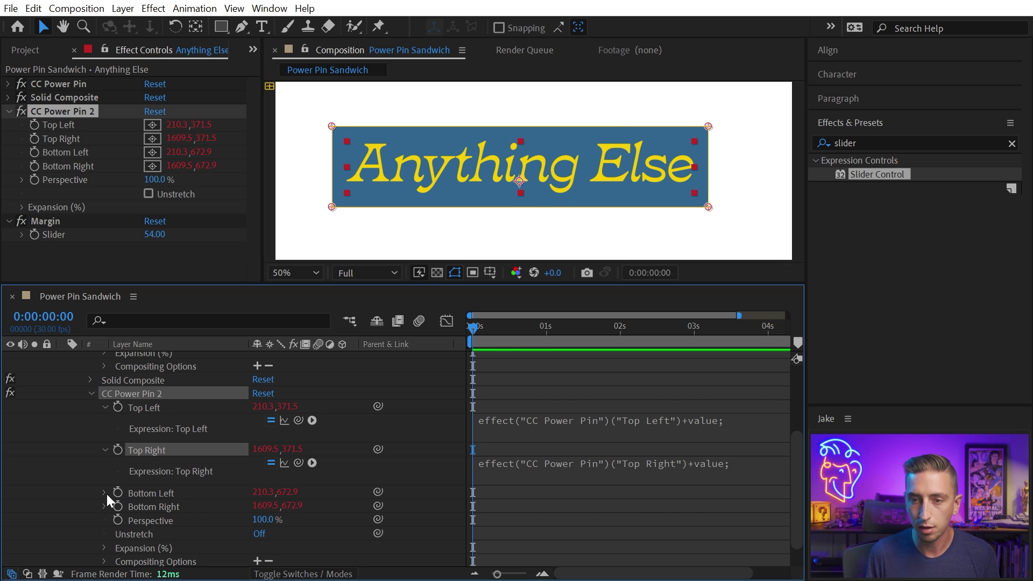
- Link Bottom Left to CC Power Pin with +value; and set its offset to 0,0
alt+click(118, 493)
key(End)
text(+value;)
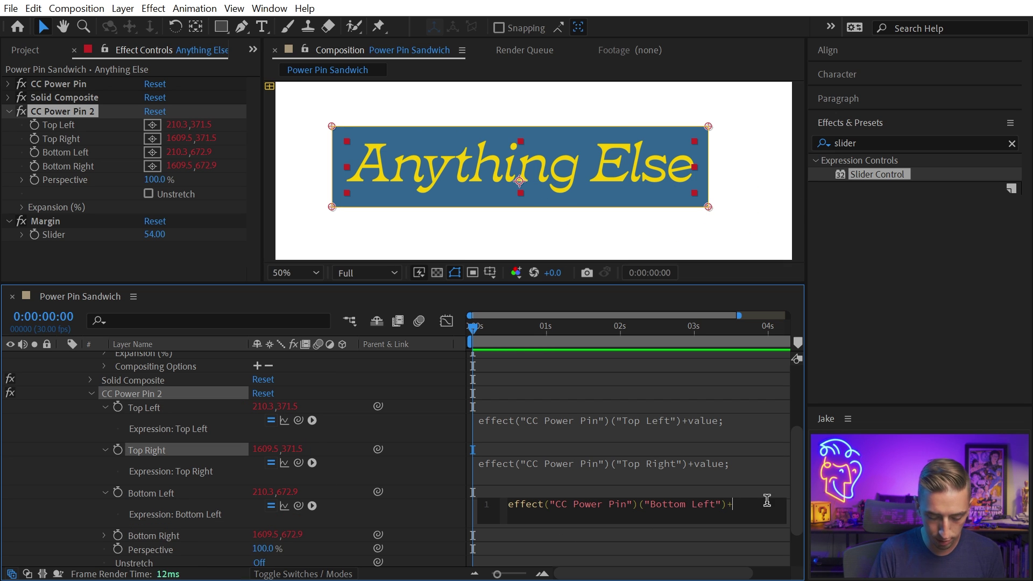
click(358, 527)
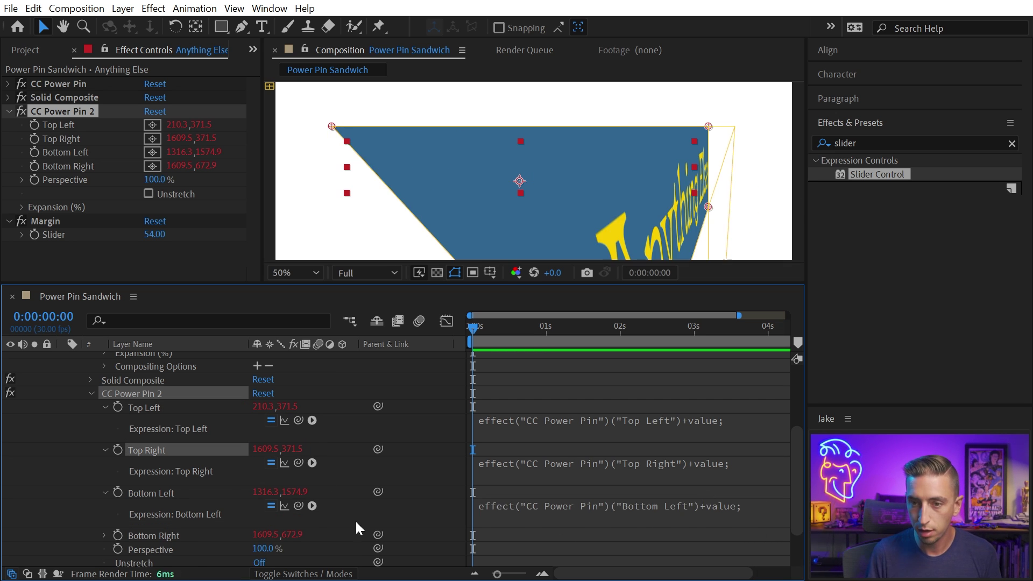
click(264, 492)
text(0)
key(Tab)
text(0)
key(Return)
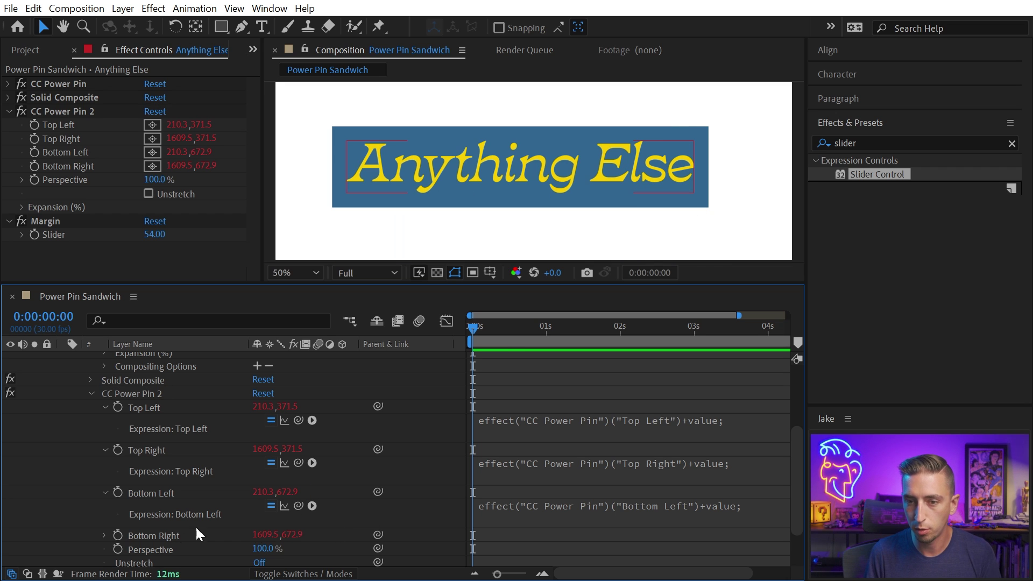
- Link Bottom Right to CC Power Pin with +value; and begin editing its offset
alt+click(117, 535)
click(718, 550)
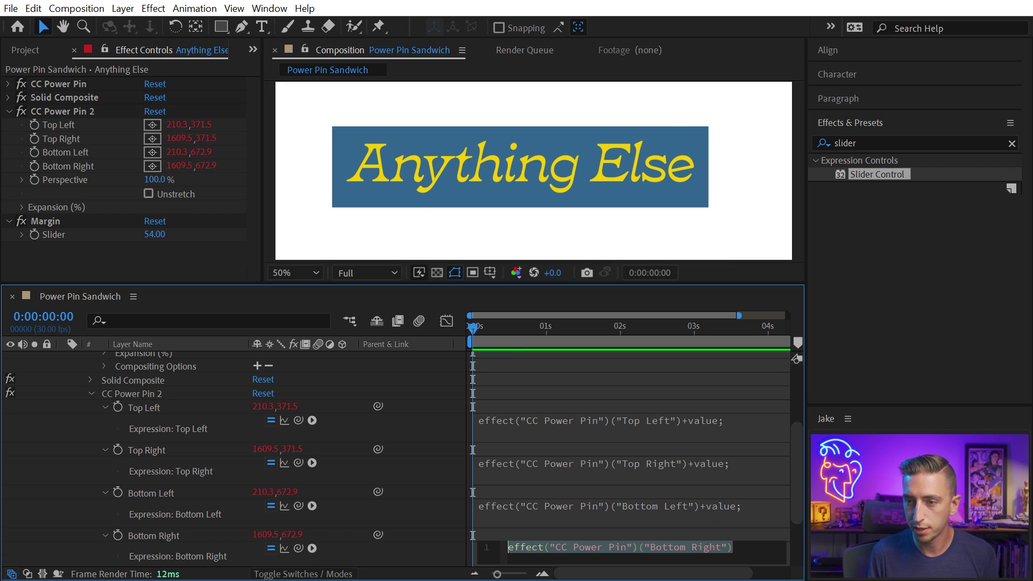
text(+value;)
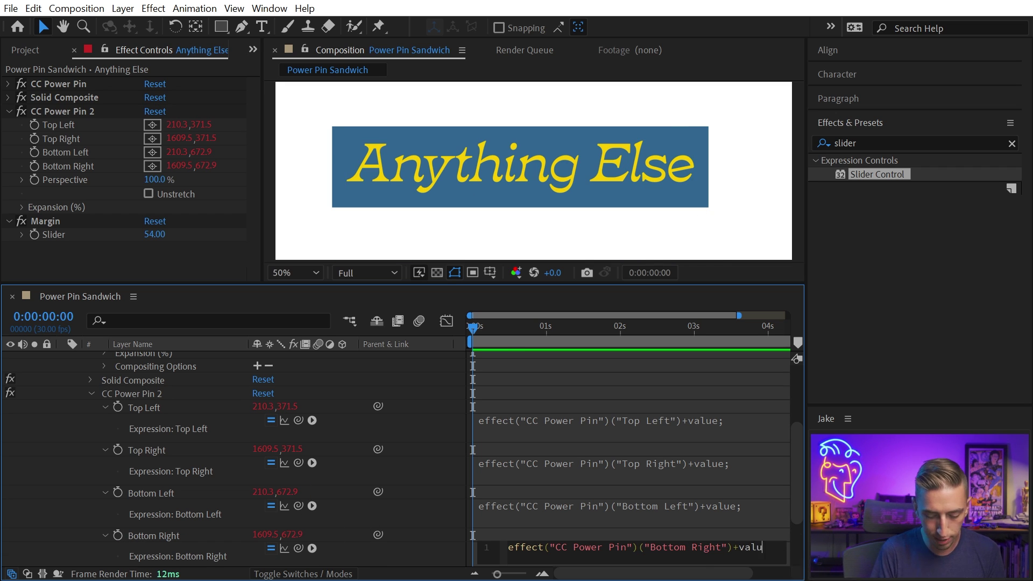
click(260, 534)
click(285, 535)
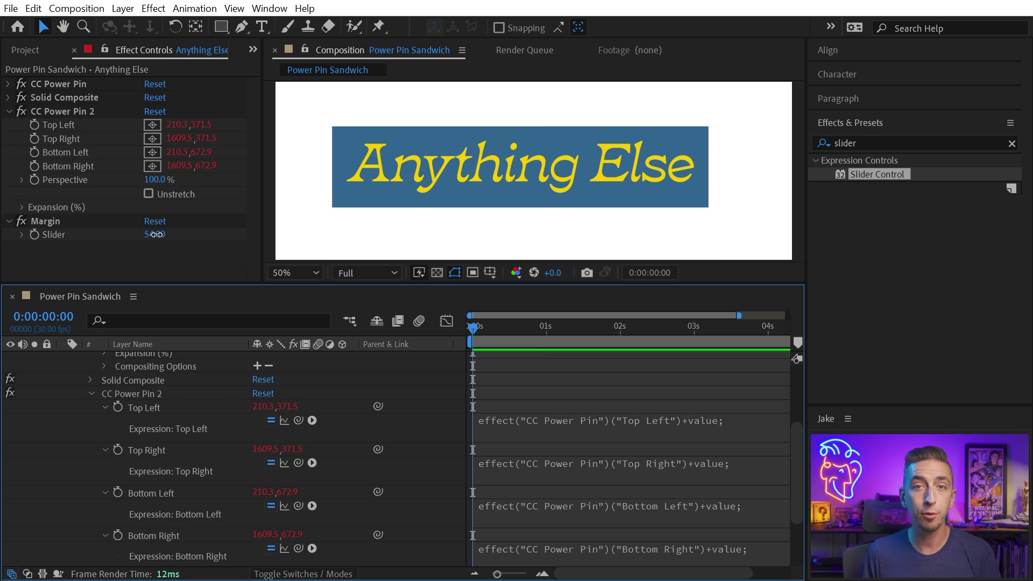
- Skew the box's left corners with CC Power Pin 2 and retype the text as 'After Effects'
mouse_move(154, 234)
mouse_down()
mouse_move(133, 232)
mouse_move(192, 237)
mouse_move(164, 239)
mouse_up()
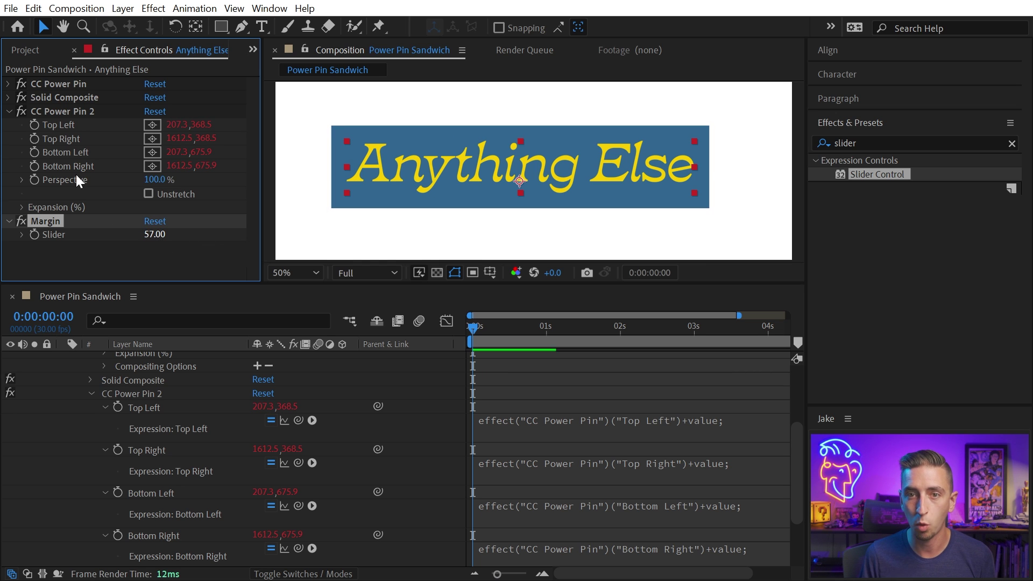
click(57, 112)
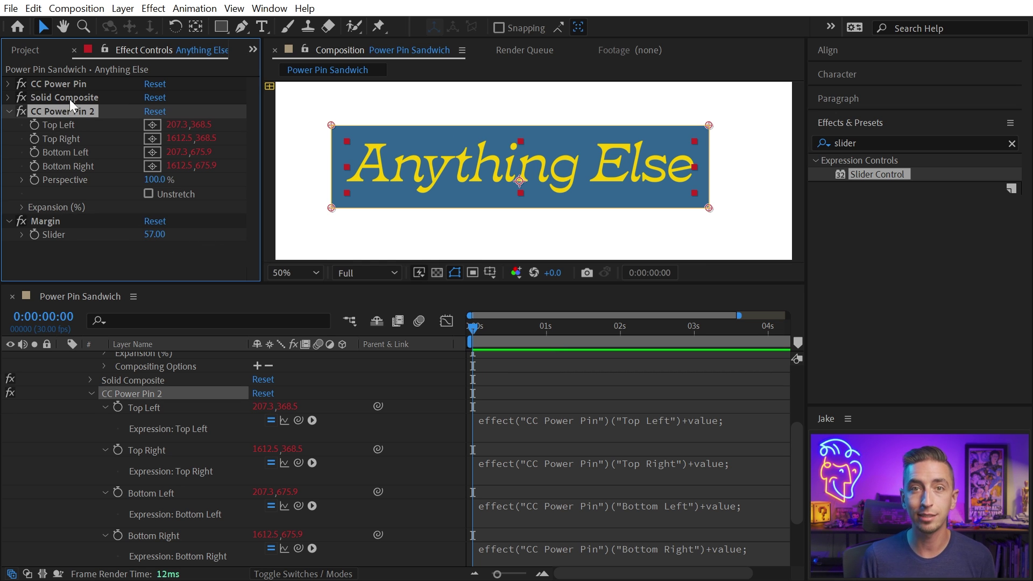
drag(332, 208, 337, 244)
drag(332, 125, 338, 100)
double_click(427, 175)
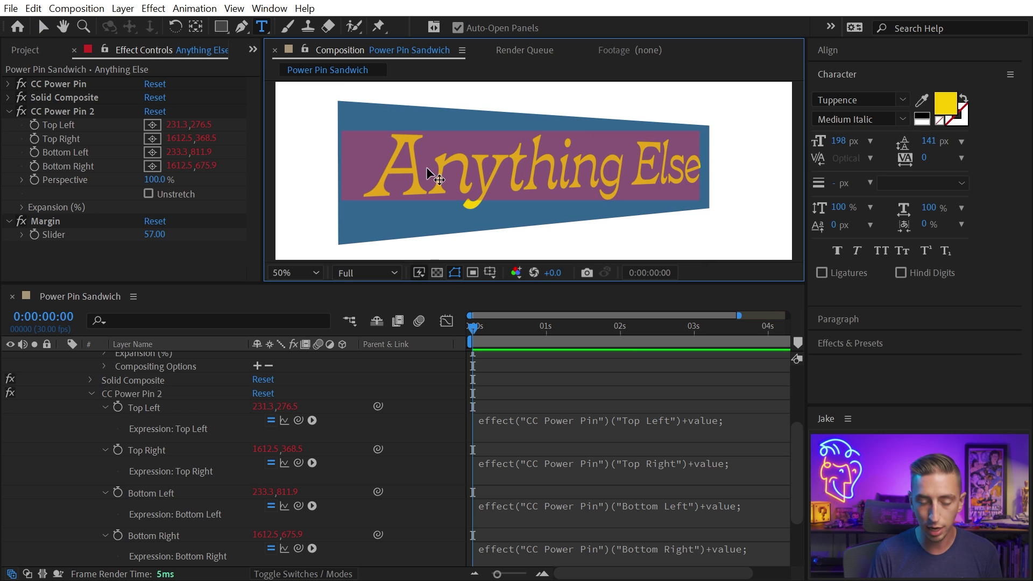
text(After Effects)
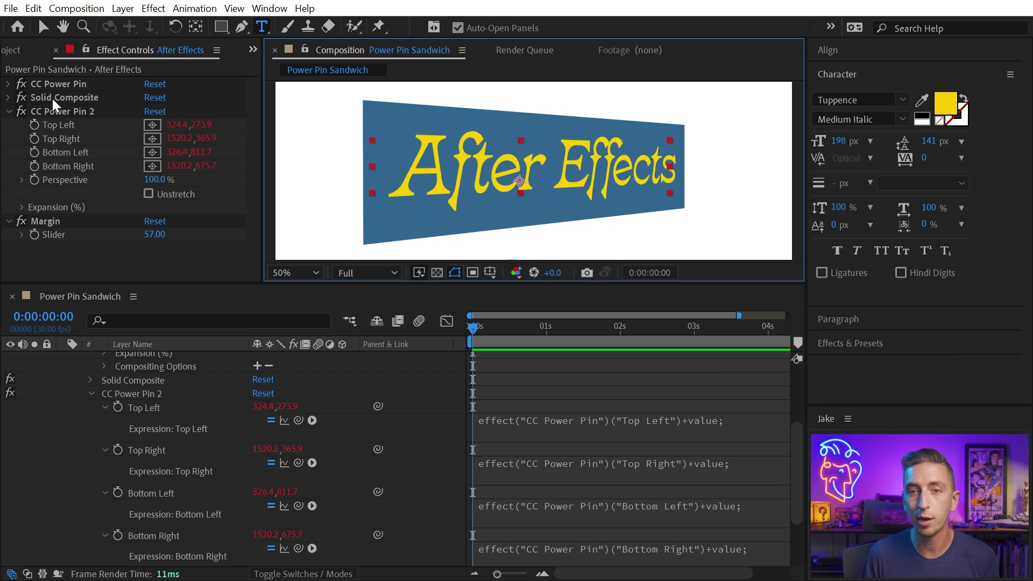
text(v)
- Pull the box's right corners inward into a pennant taper and set Margin to 47
click(67, 113)
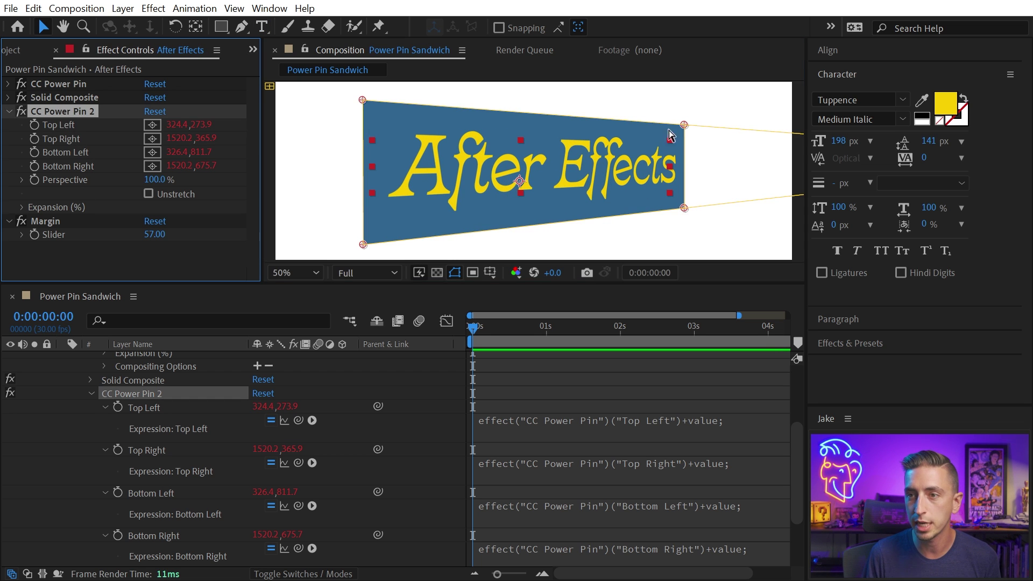
drag(684, 124, 679, 152)
drag(684, 208, 674, 198)
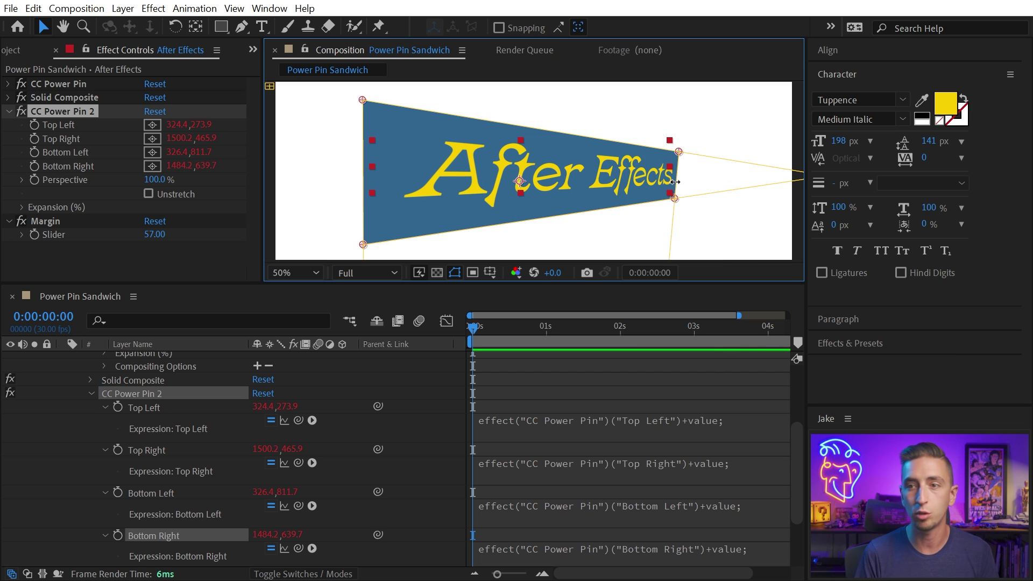
drag(154, 234, 149, 235)
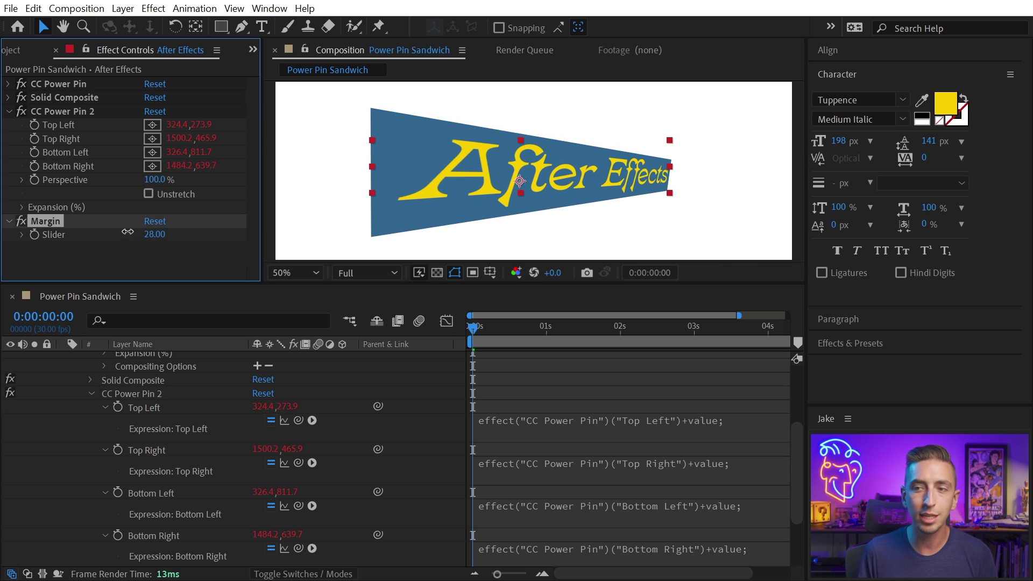
click(76, 101)
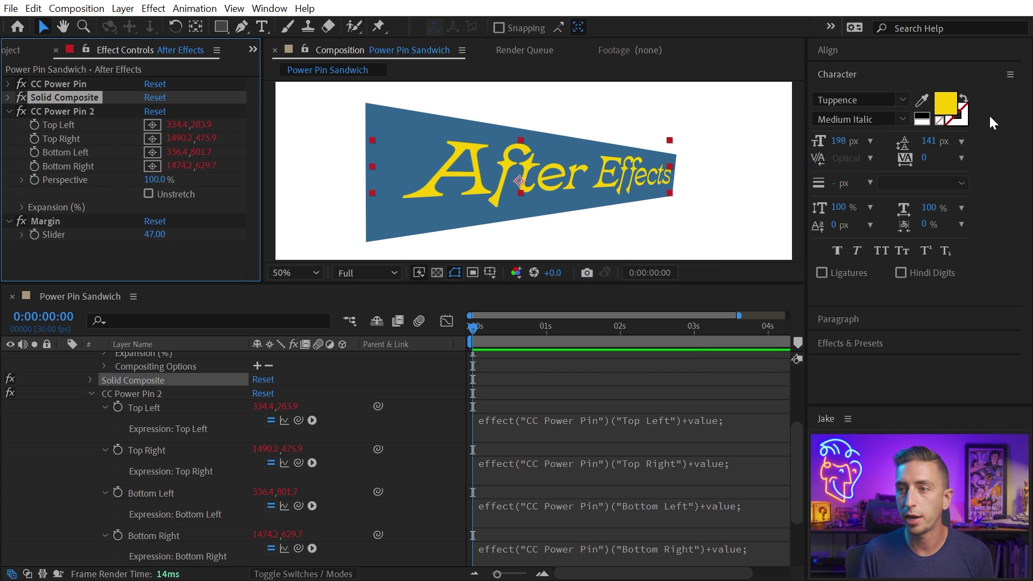
- Search Effects & Presets for Venetian Blinds and apply it below Solid Composite
click(839, 343)
click(893, 143)
text(veneti)
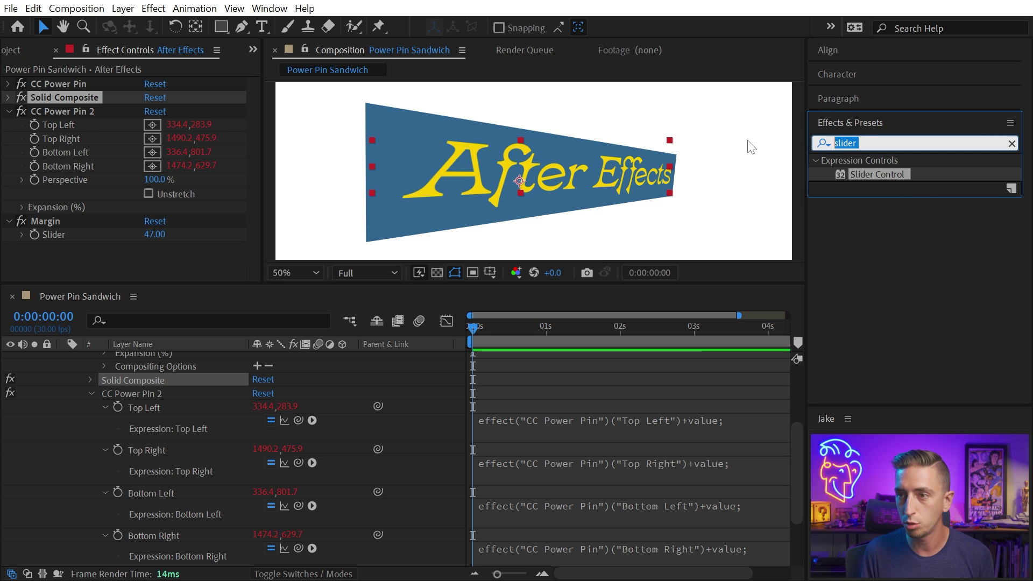
text(a)
drag(896, 229, 97, 102)
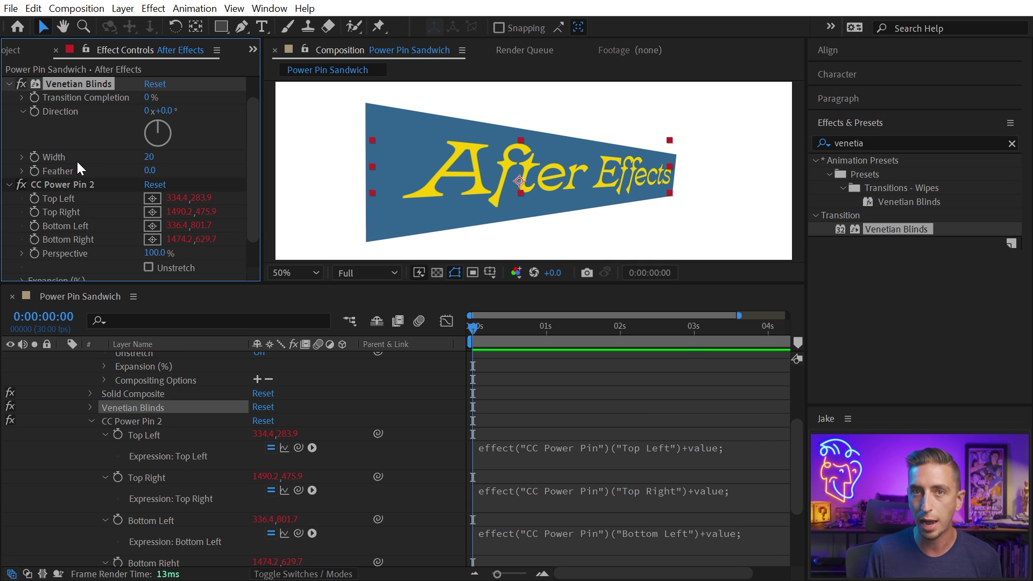
- Set Venetian Blinds to 13% completion, 54° direction and width 88
click(145, 97)
text(50)
key(Return)
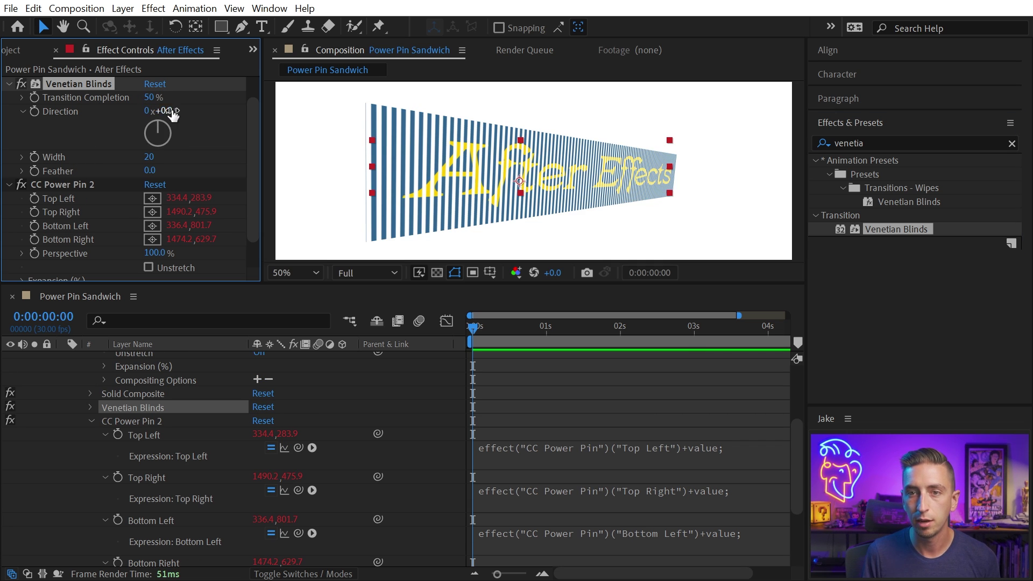
drag(164, 111, 200, 108)
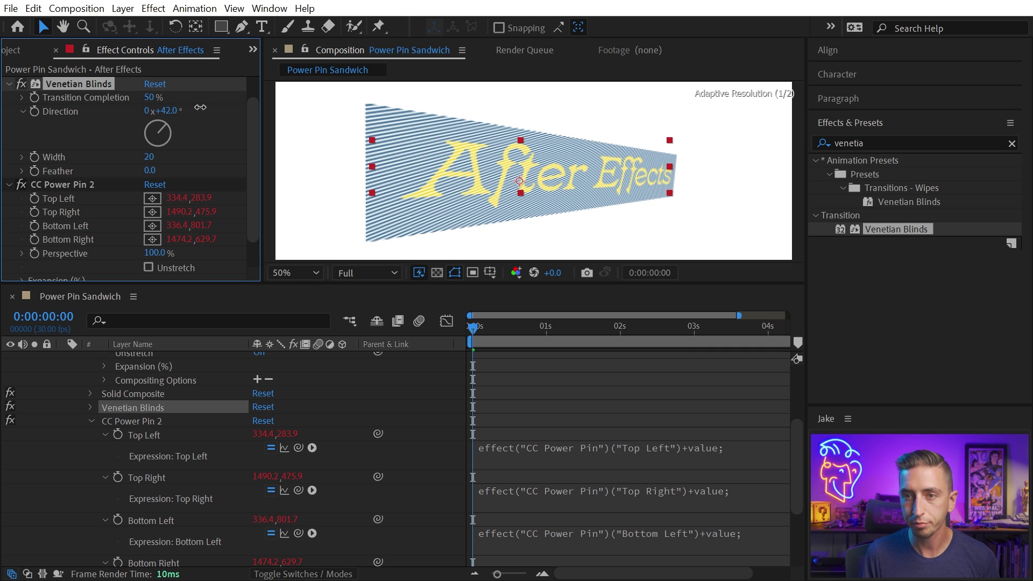
drag(148, 164, 198, 156)
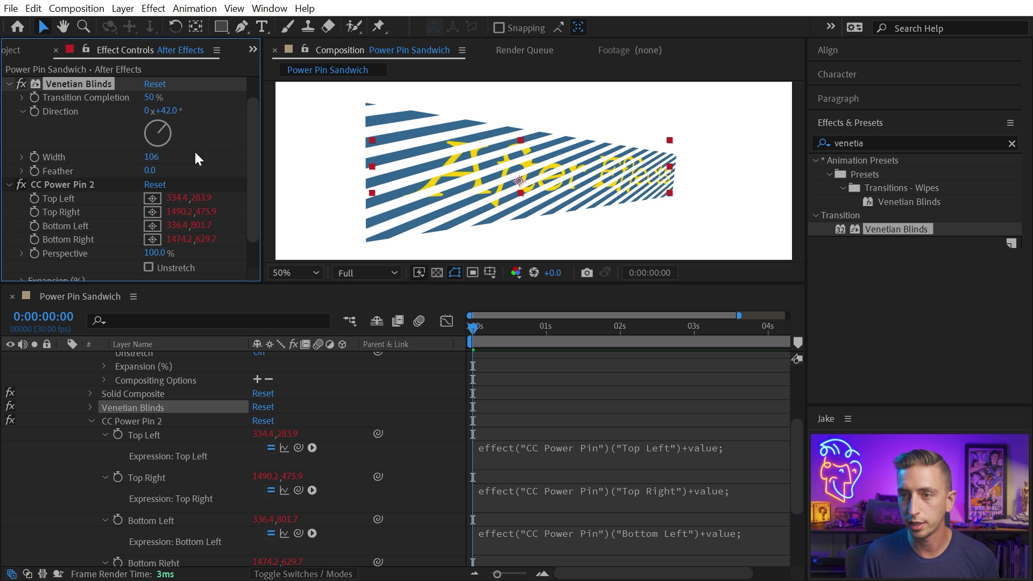
drag(165, 108, 182, 106)
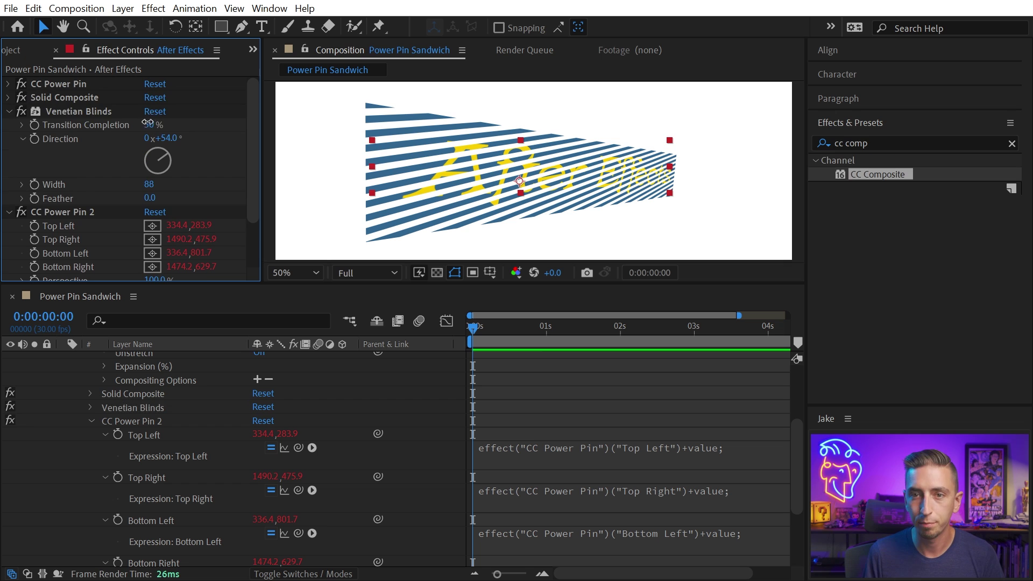
drag(146, 123, 120, 126)
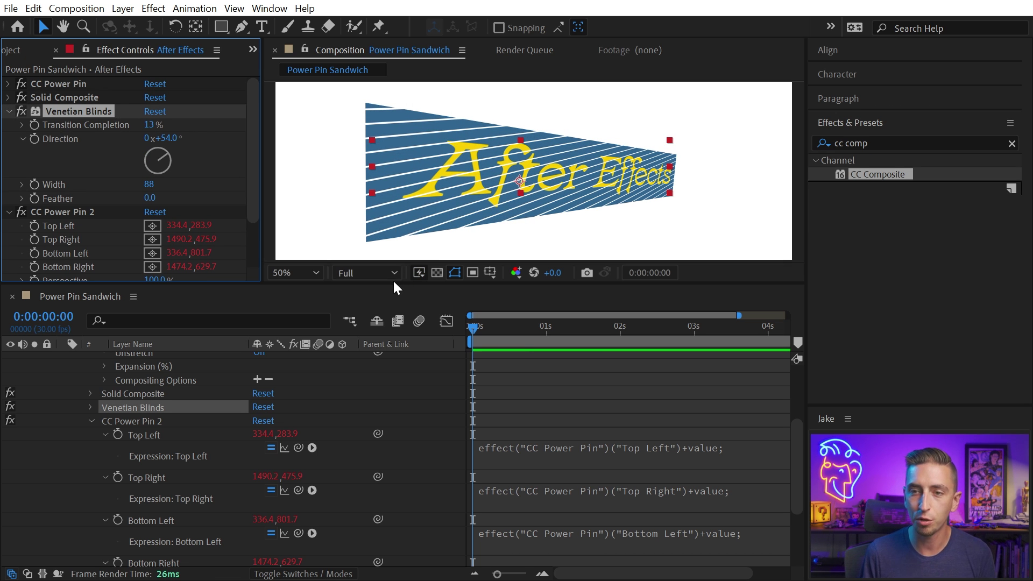
drag(394, 284, 404, 405)
- List the text layer's effects and select CC Power Pin and CC Power Pin 2 for the preset
key(u)
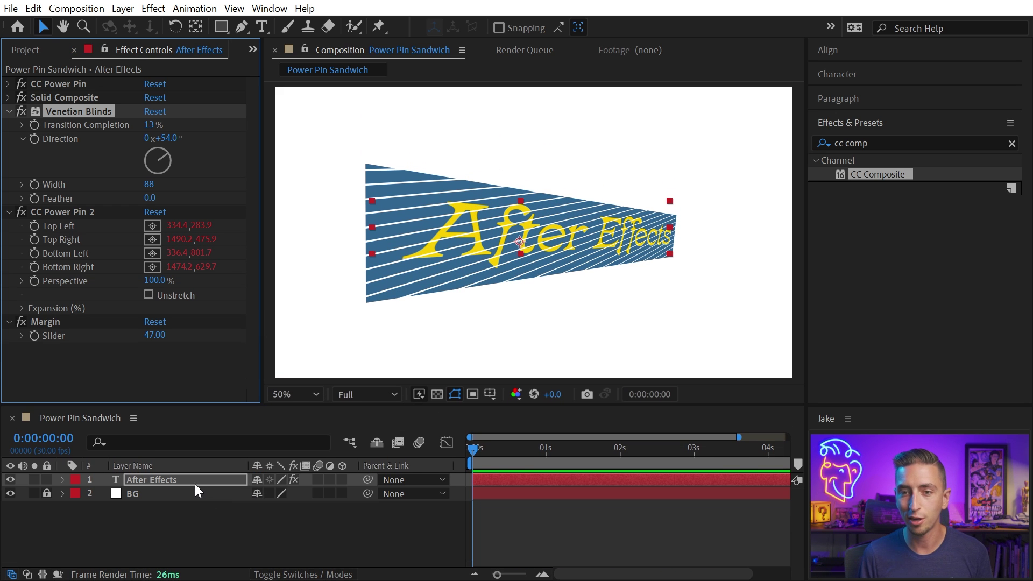
click(191, 481)
key(e)
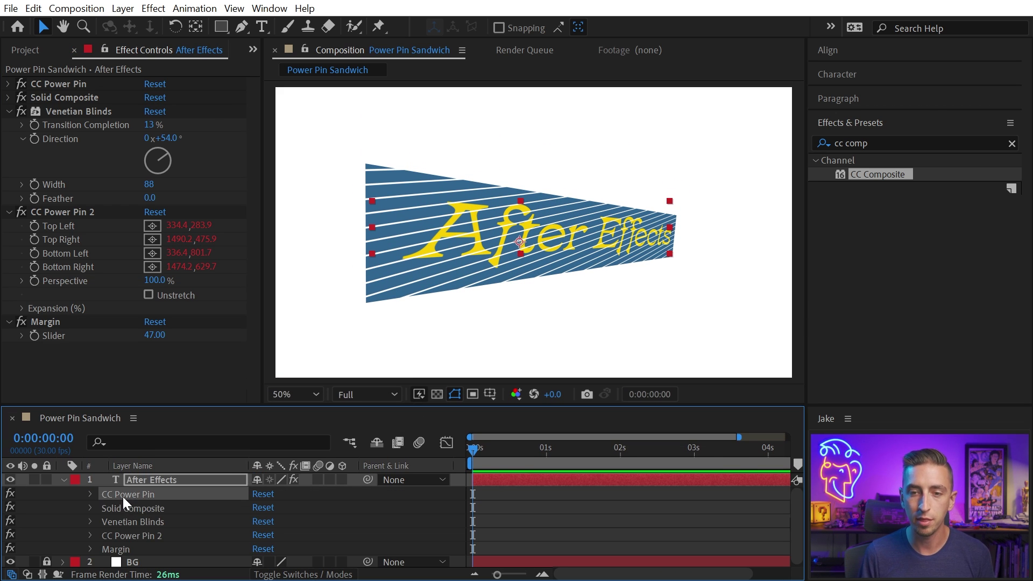
click(123, 496)
ctrl+click(137, 534)
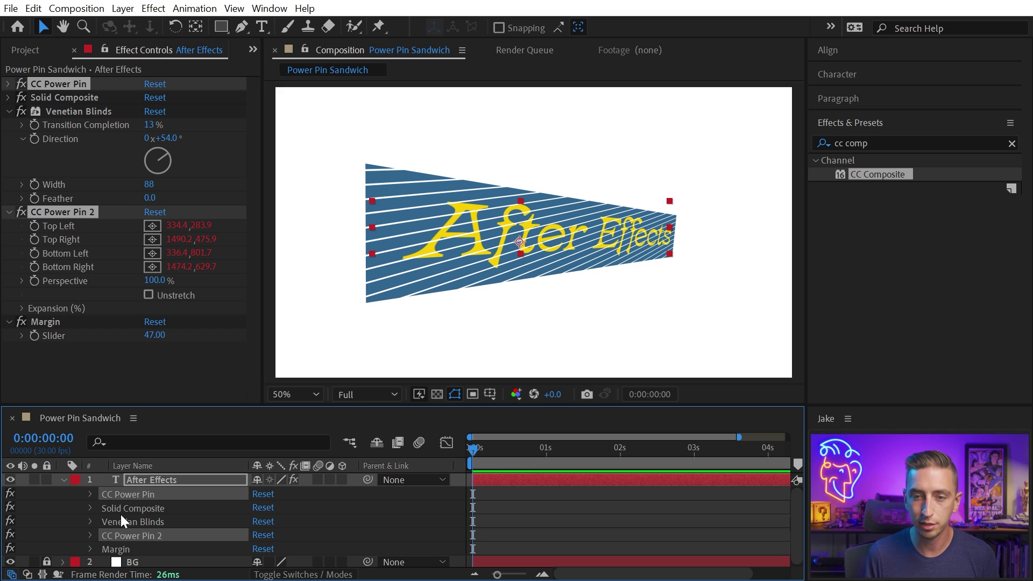
click(1010, 124)
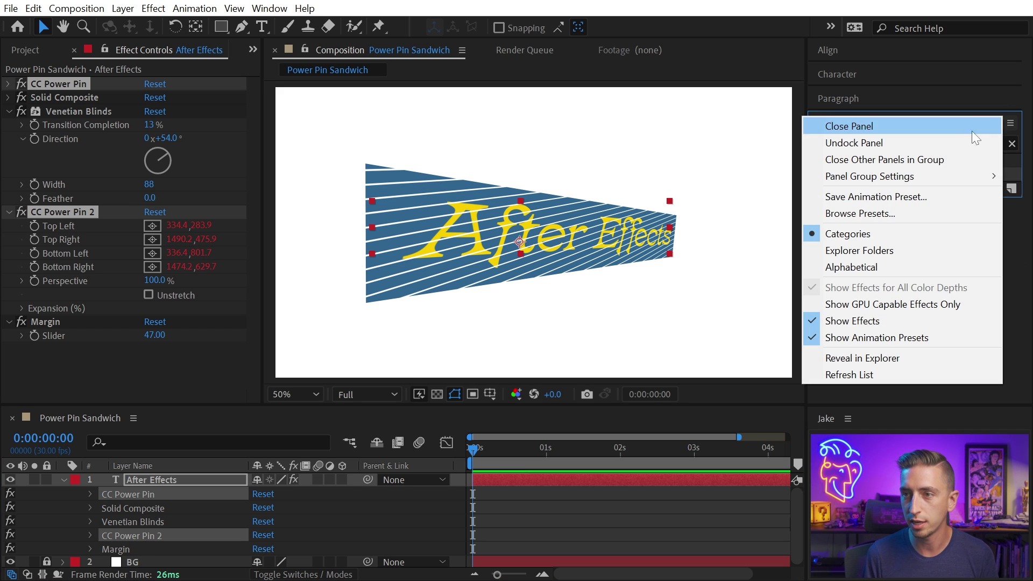